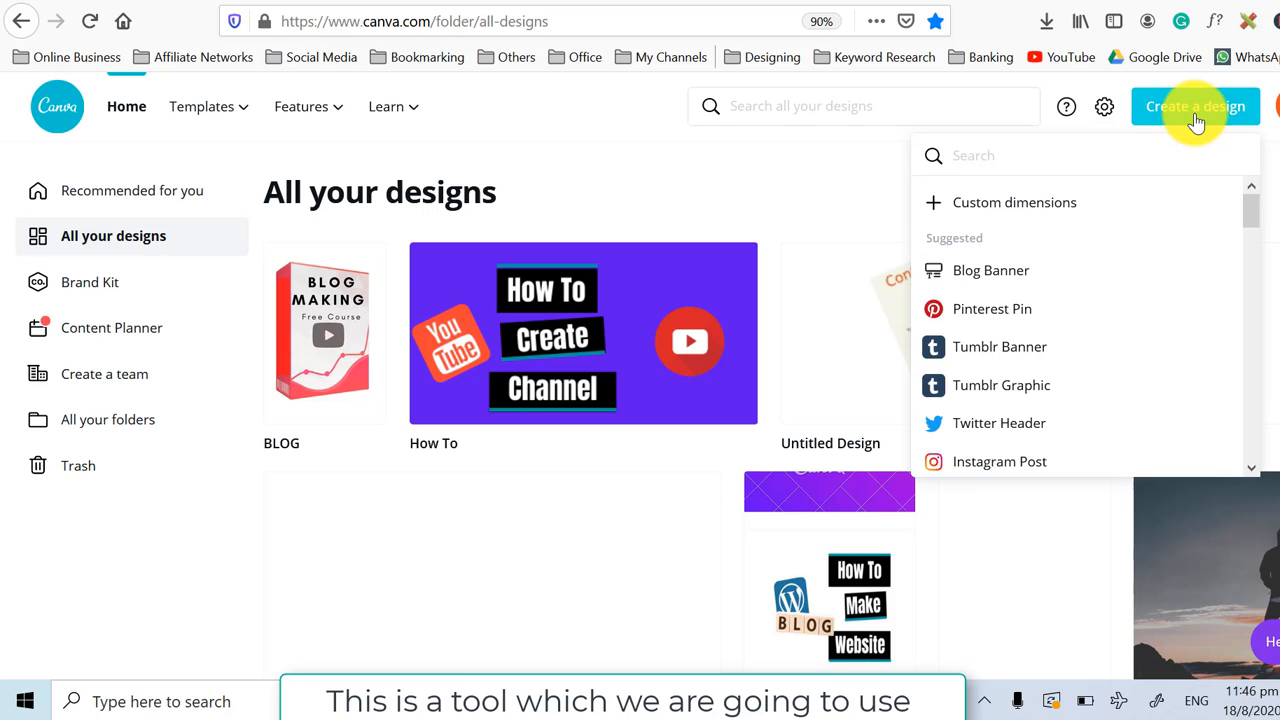
Create a new design with custom dimensions of 1920 × 1080 px.
{"action": "left_click", "coordinate": [1038, 210]}
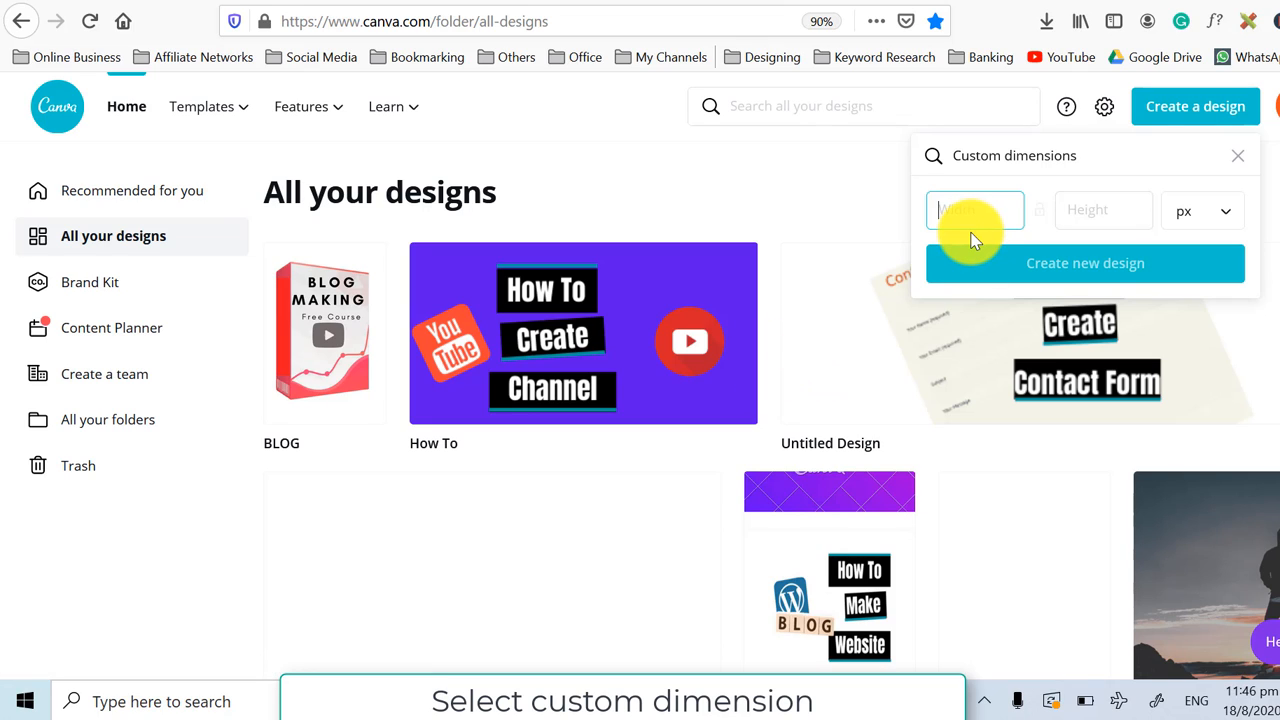
{"action": "type", "text": "1920"}
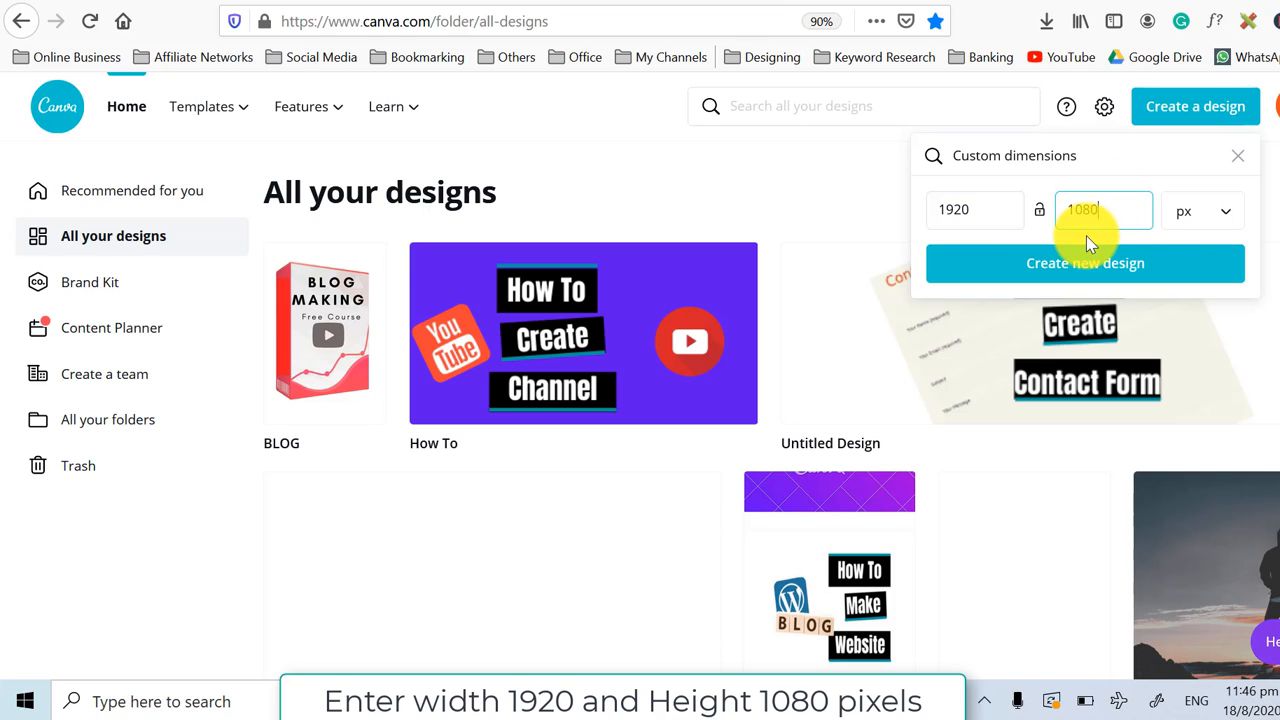
{"action": "left_click", "coordinate": [1081, 258]}
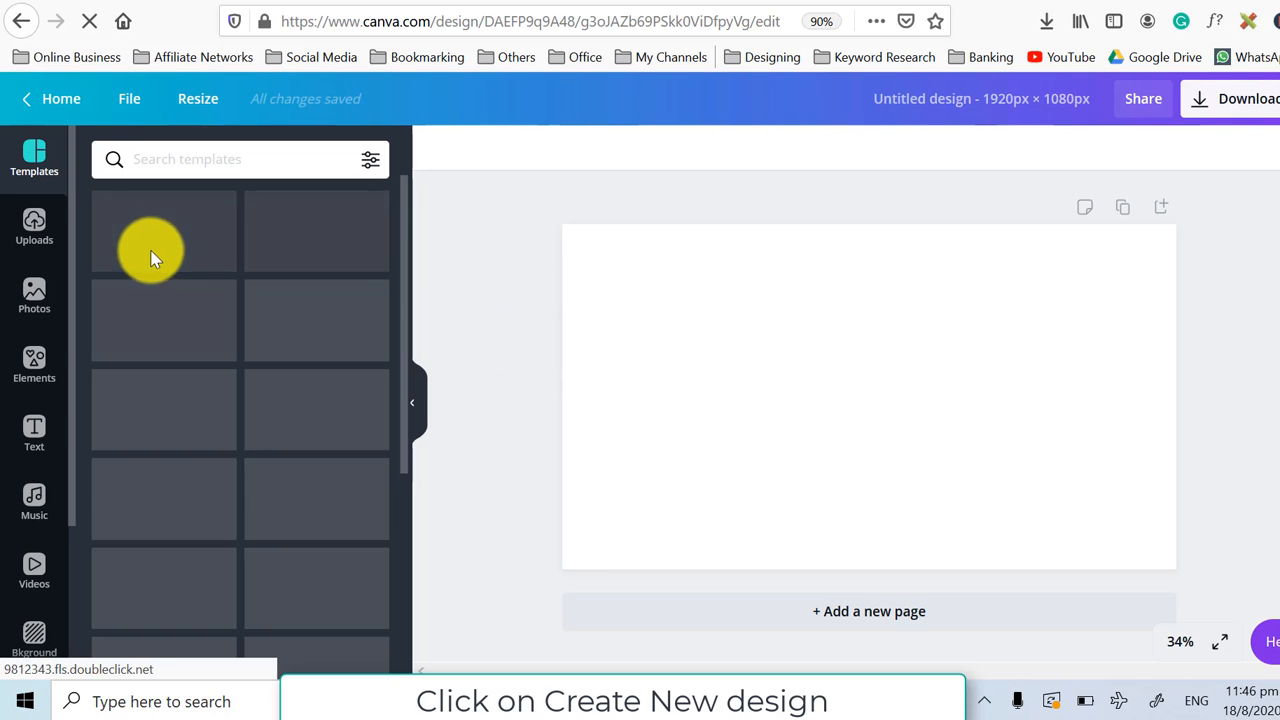
Upload the Thumbnail image from the computer's desktop.
{"action": "left_click", "coordinate": [32, 230]}
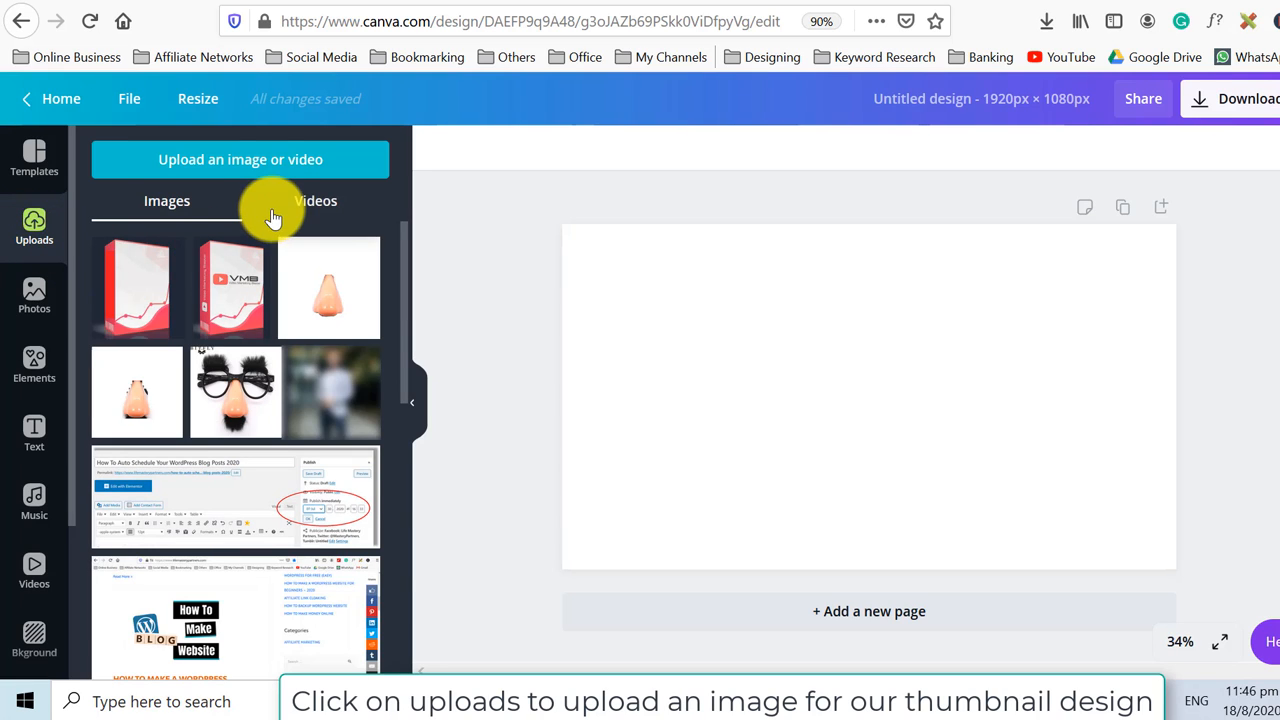
{"action": "left_click", "coordinate": [270, 168]}
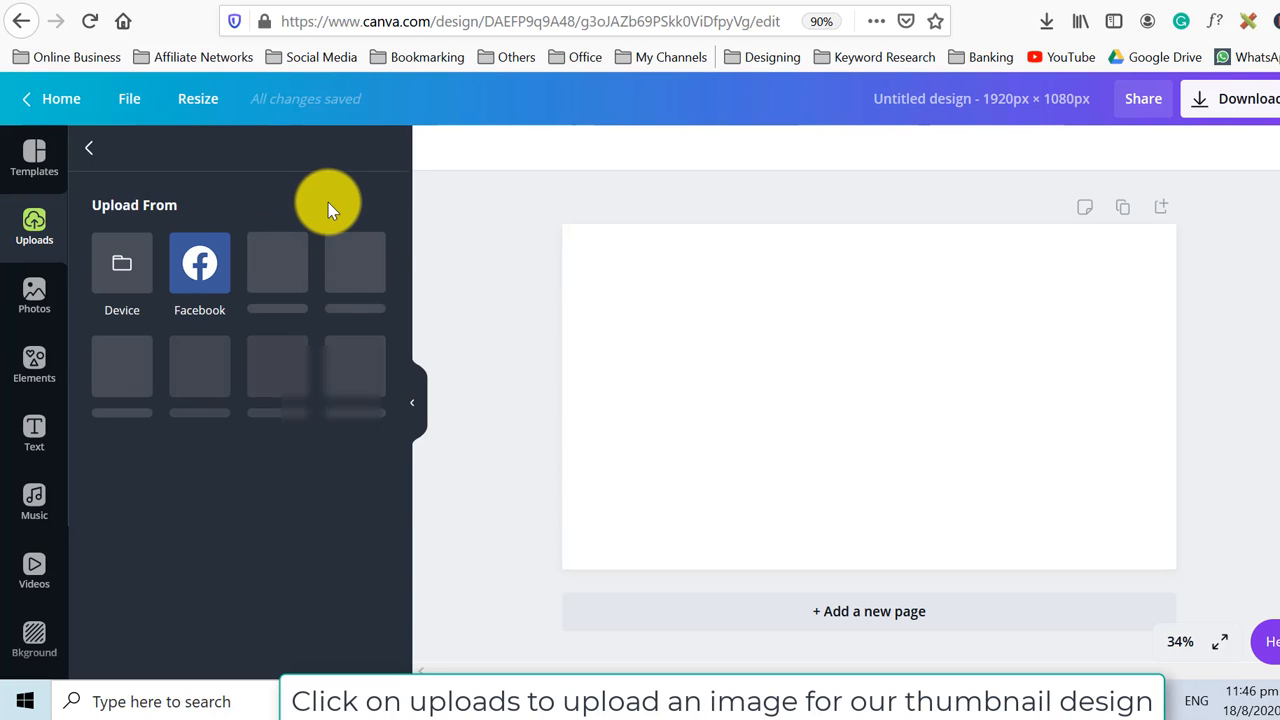
{"action": "left_click", "coordinate": [122, 268]}
{"action": "scroll", "coordinate": [290, 250], "scroll_direction": "down", "scroll_amount": 3}
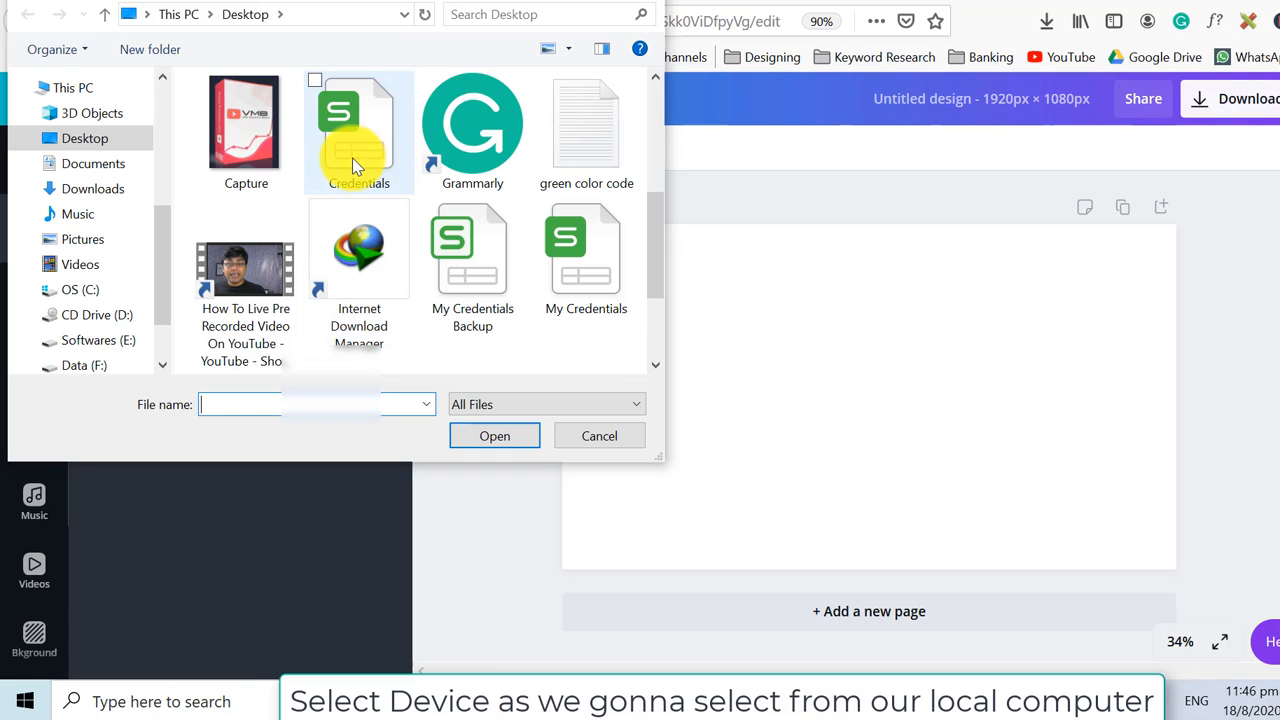
{"action": "scroll", "coordinate": [355, 200], "scroll_direction": "down", "scroll_amount": 1}
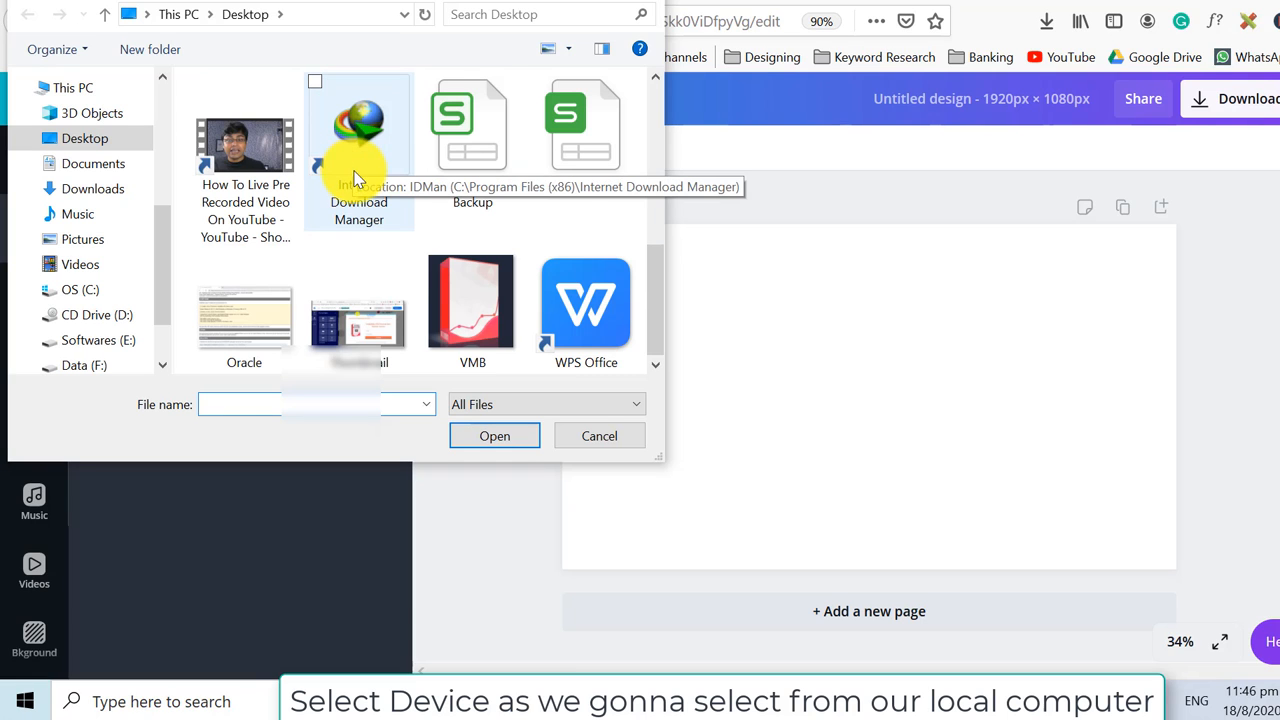
{"action": "double_click", "coordinate": [377, 318]}
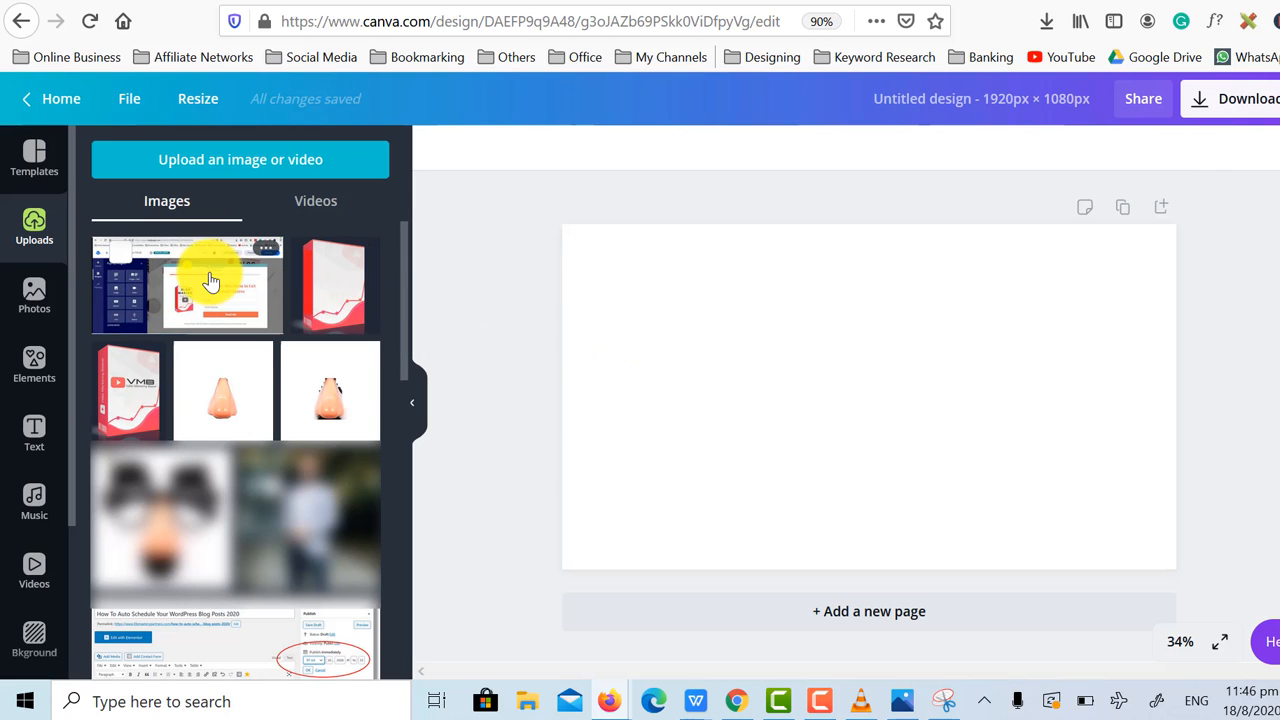
Place the uploaded screenshot on the page and enlarge it to fill the whole canvas.
{"action": "left_click", "coordinate": [210, 282]}
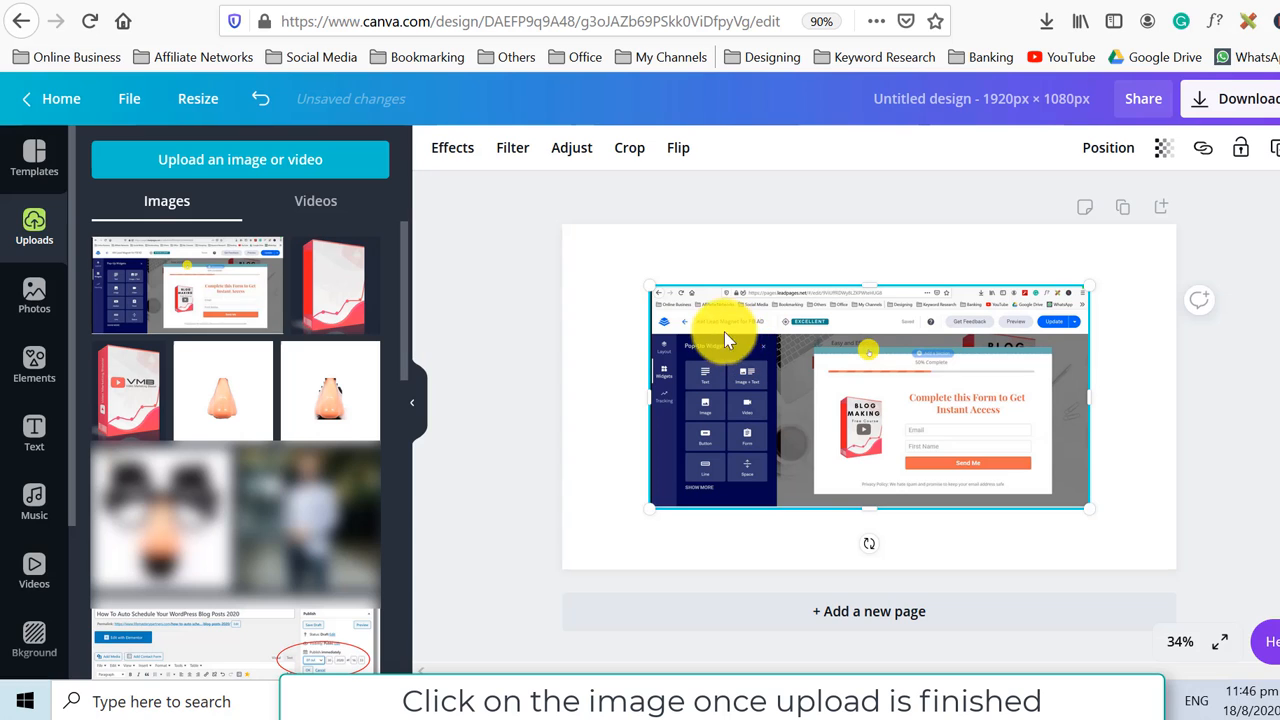
{"action": "left_click_drag", "start_coordinate": [650, 288], "coordinate": [574, 223]}
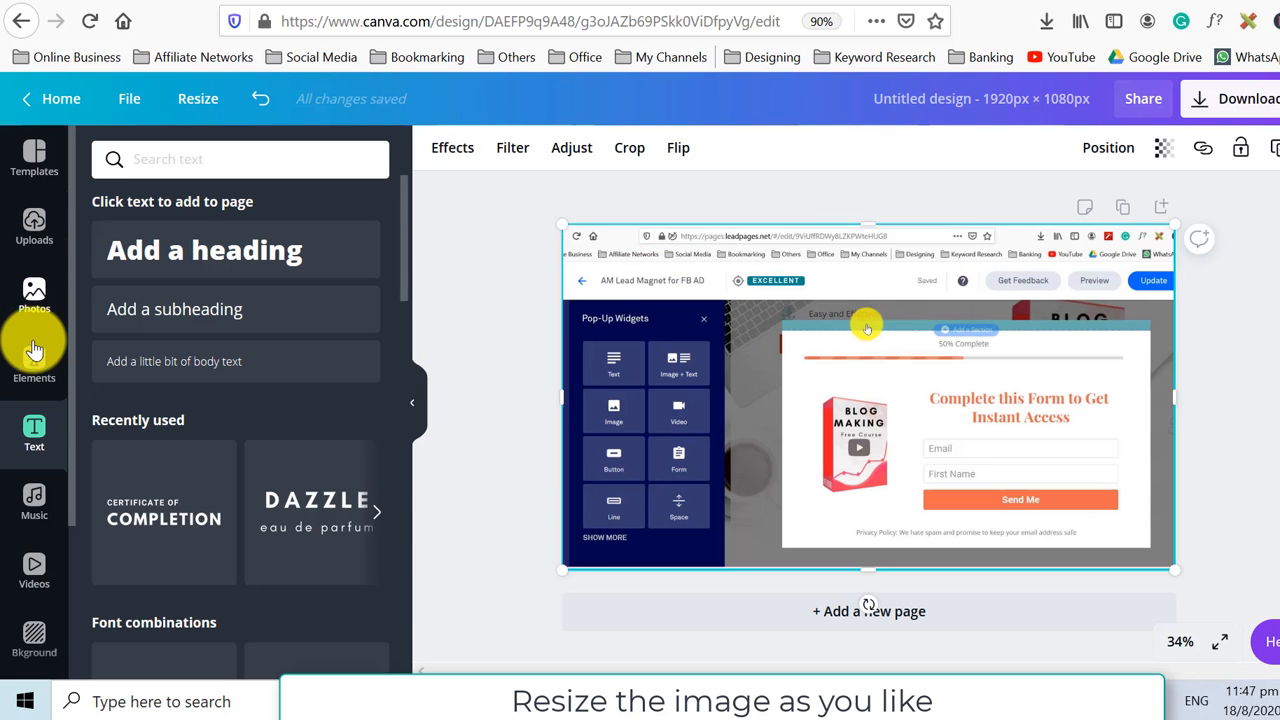
Add a square shape, reshape it into a wide rectangle over the image's left side, and fill it white.
{"action": "left_click", "coordinate": [34, 362]}
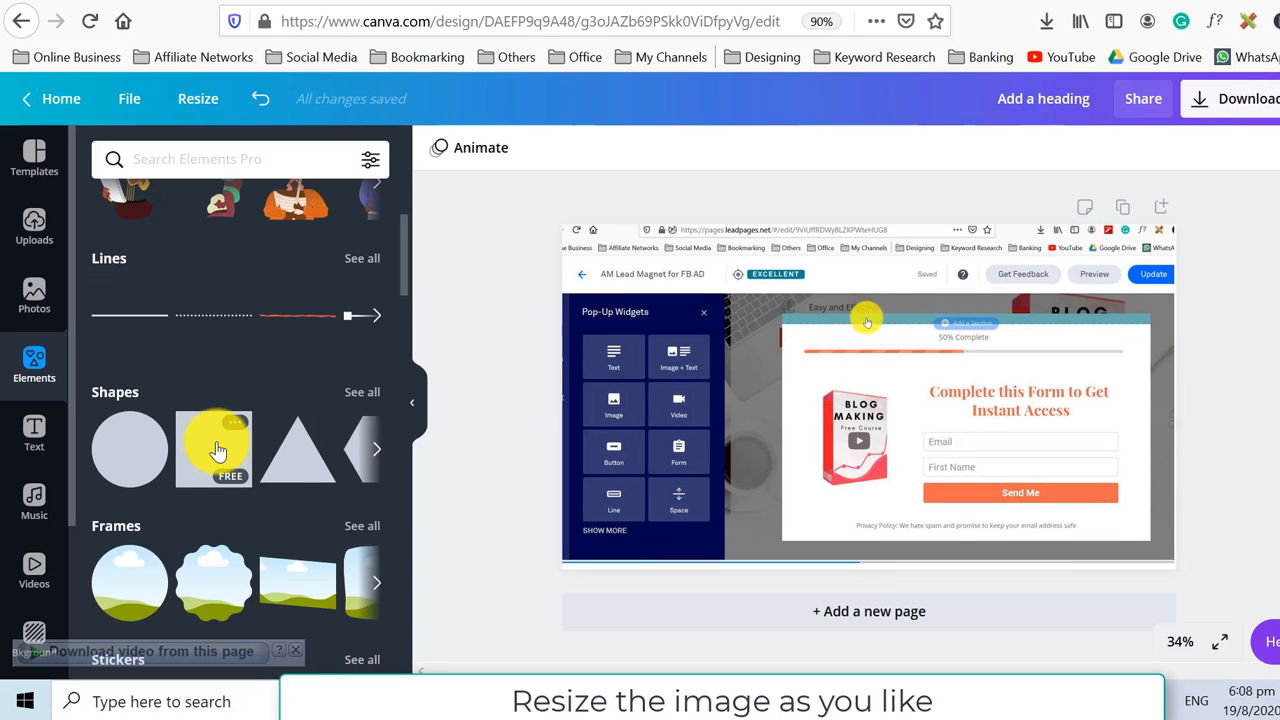
{"action": "left_click", "coordinate": [218, 452]}
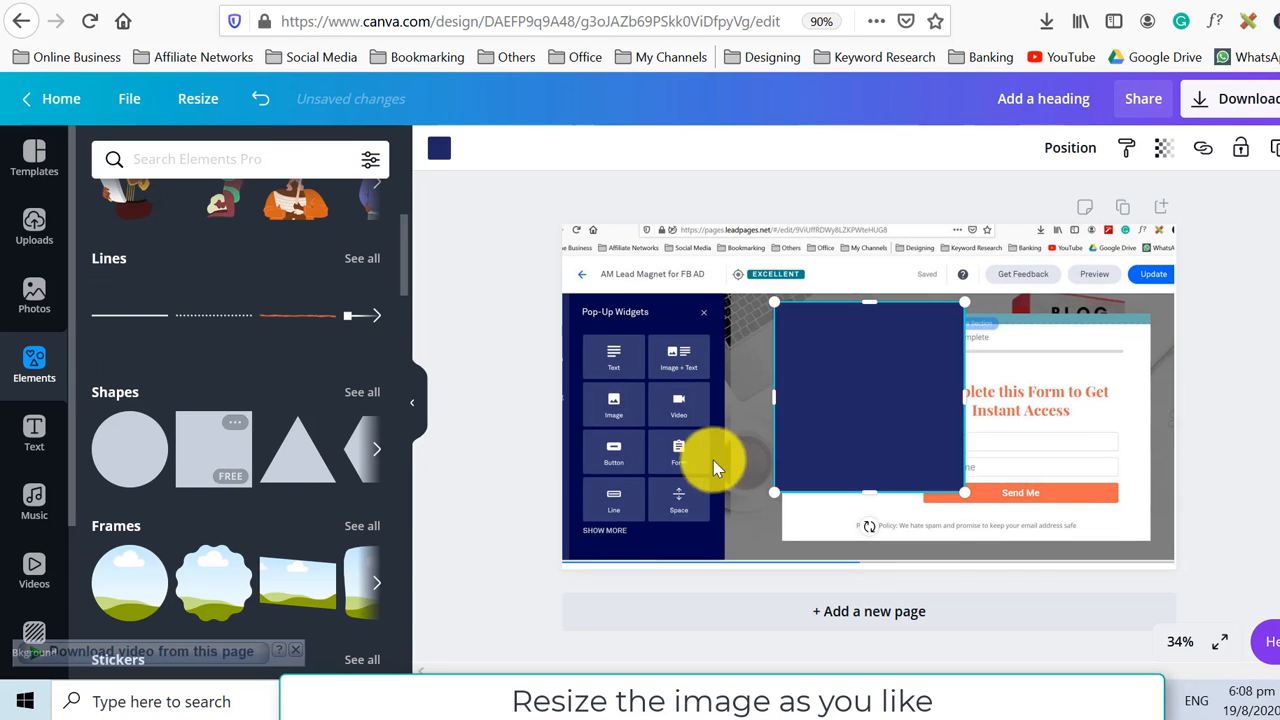
{"action": "left_click_drag", "start_coordinate": [708, 370], "coordinate": [597, 414]}
{"action": "left_click_drag", "start_coordinate": [777, 347], "coordinate": [745, 413]}
{"action": "left_click_drag", "start_coordinate": [967, 450], "coordinate": [812, 452]}
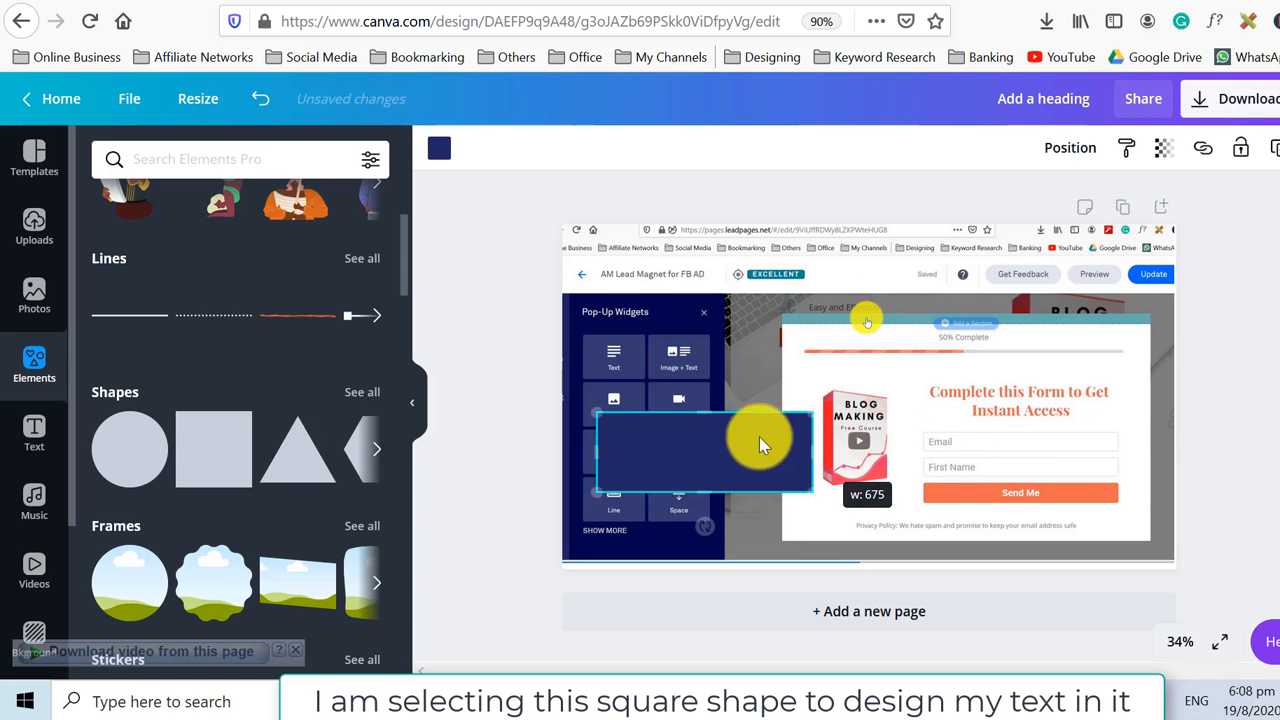
{"action": "left_click", "coordinate": [440, 153]}
{"action": "left_click", "coordinate": [160, 337]}
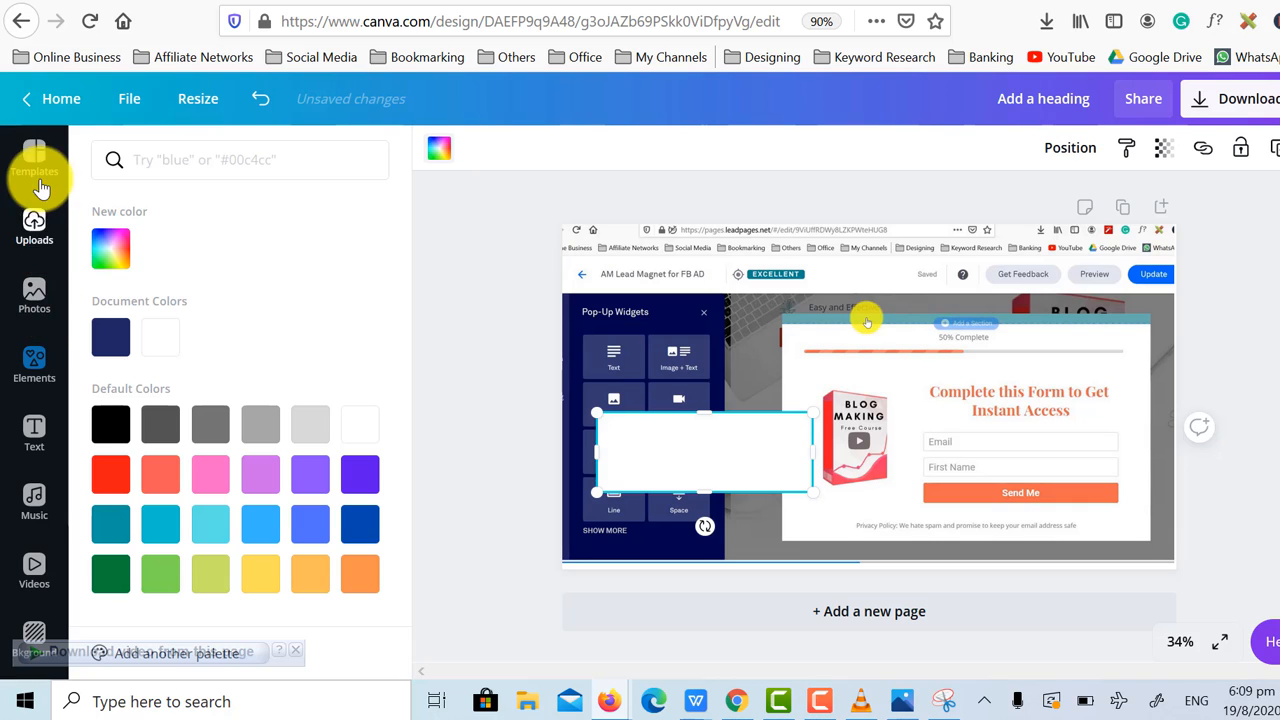
Add a heading text box and move it onto the white rectangle.
{"action": "left_click", "coordinate": [35, 428]}
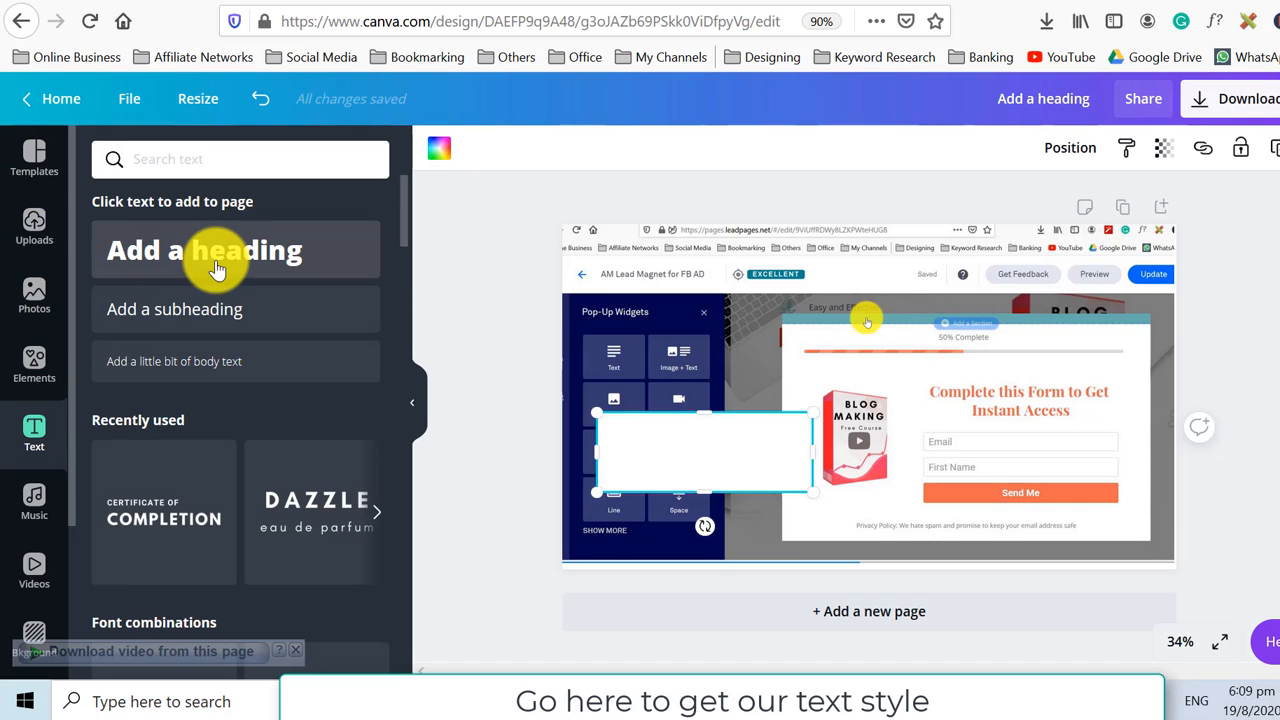
{"action": "left_click", "coordinate": [226, 251]}
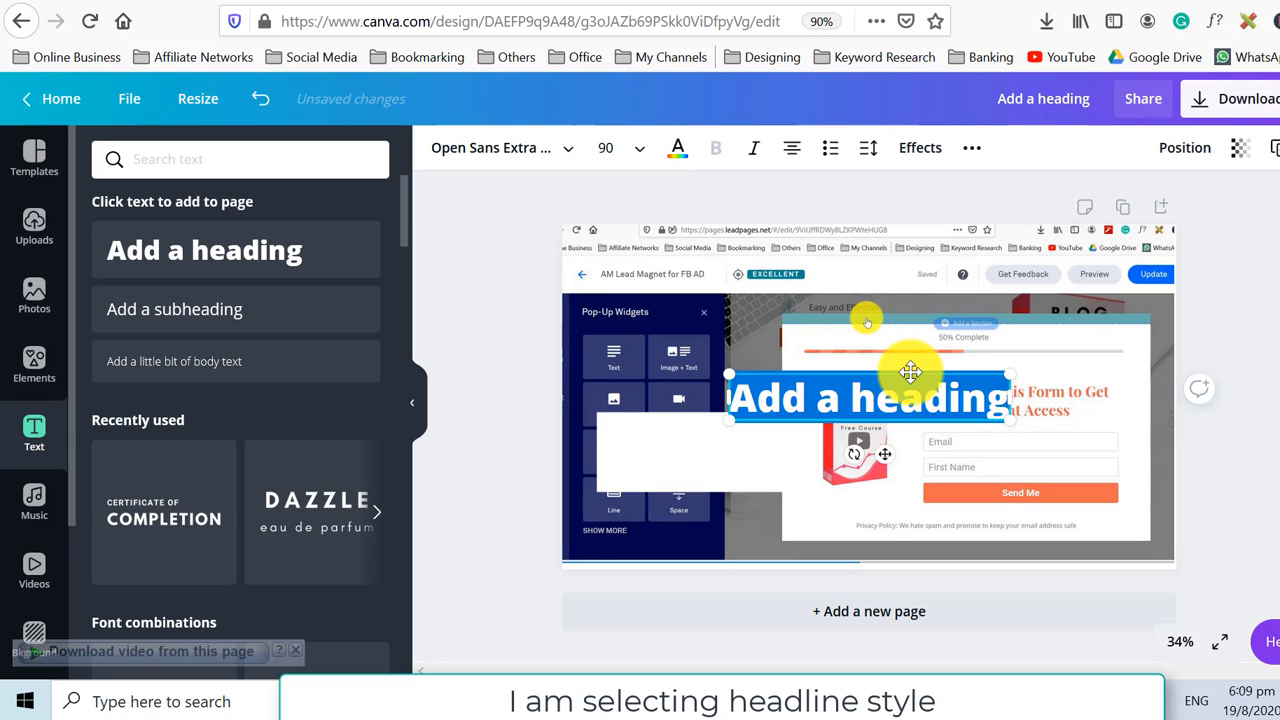
{"action": "left_click_drag", "start_coordinate": [910, 372], "coordinate": [746, 428]}
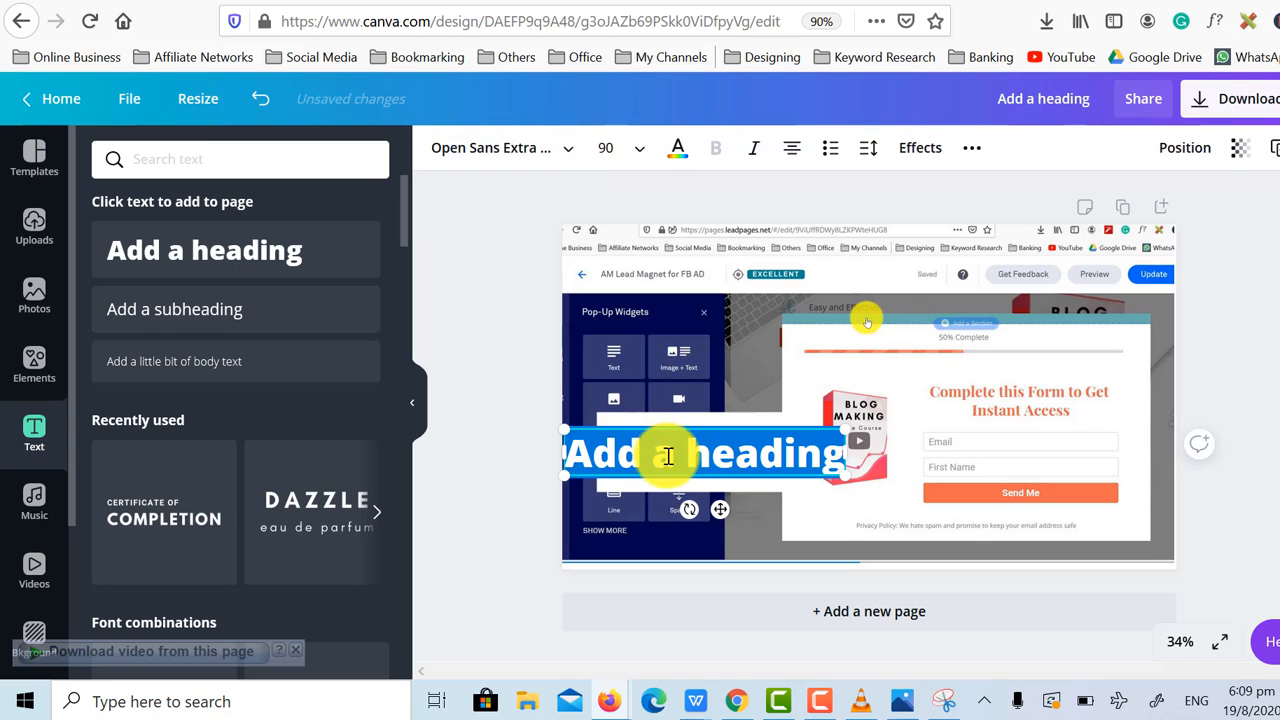
Set the heading's font to Oswald and make it bold.
{"action": "left_click", "coordinate": [563, 152]}
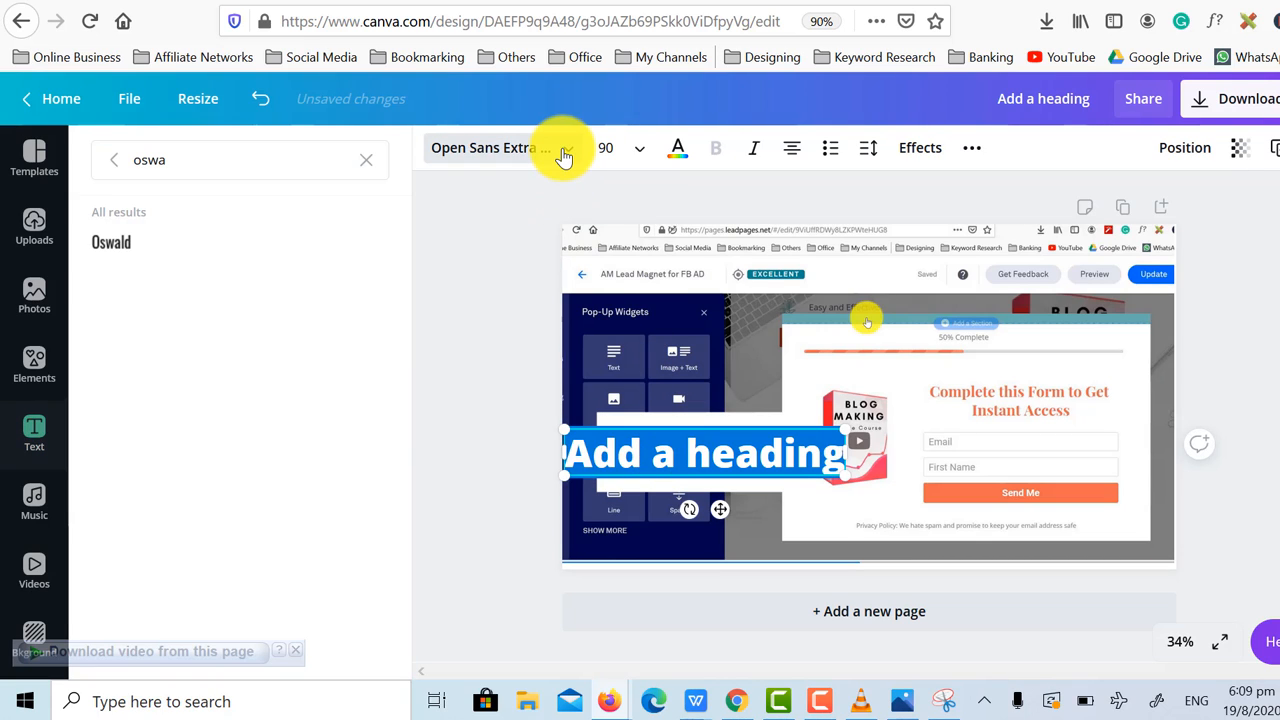
{"action": "left_click", "coordinate": [126, 246]}
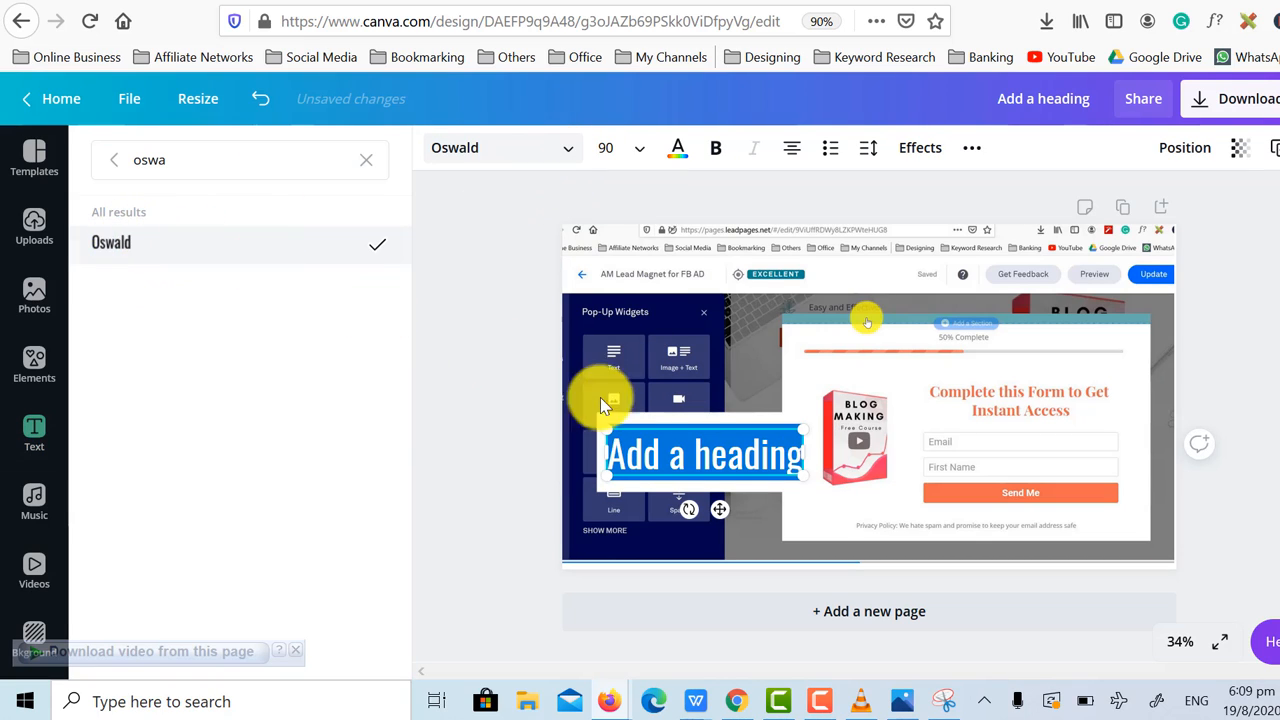
{"action": "left_click", "coordinate": [716, 147]}
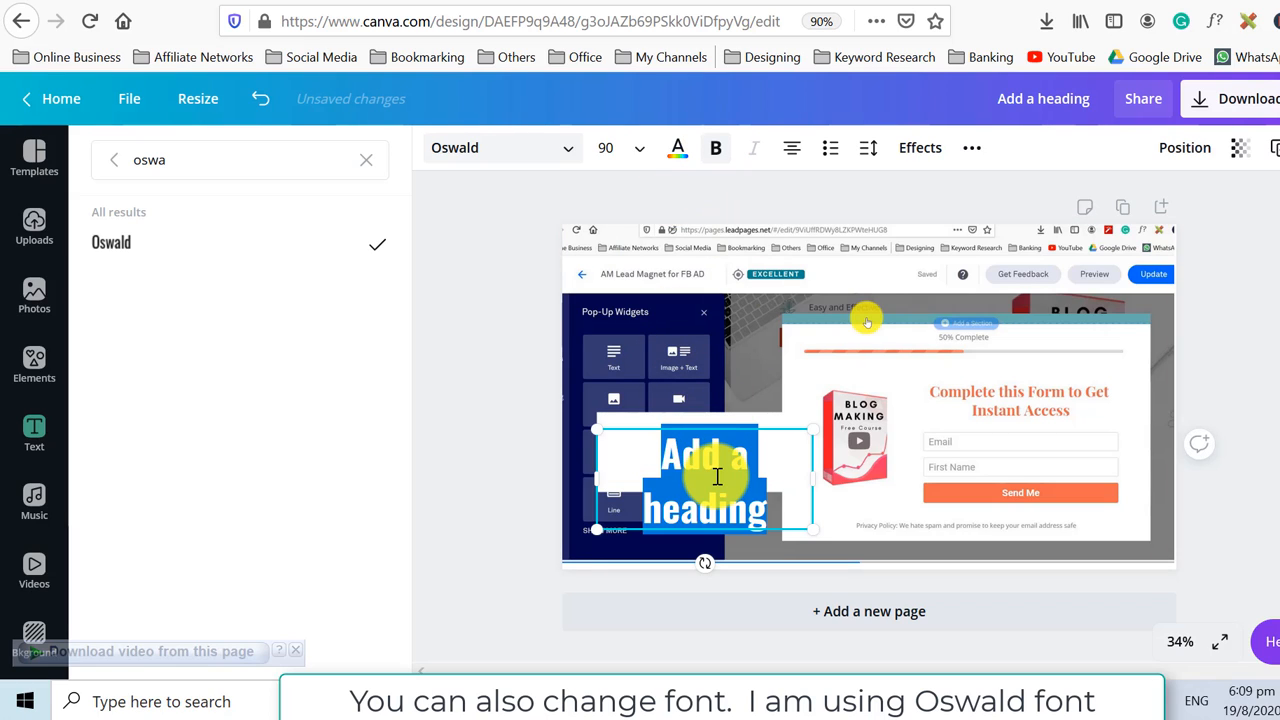
Replace the heading text with "HOW TO".
{"action": "type", "text": "HOW"}
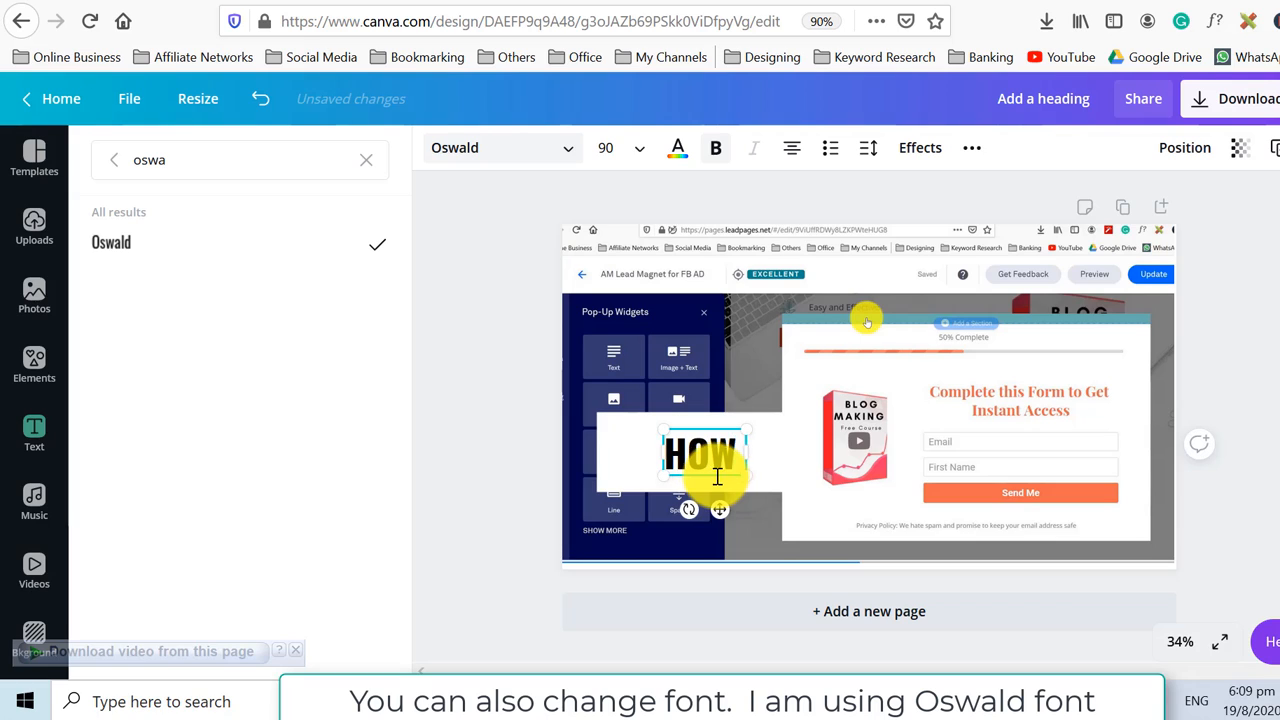
{"action": "type", "text": " TO"}
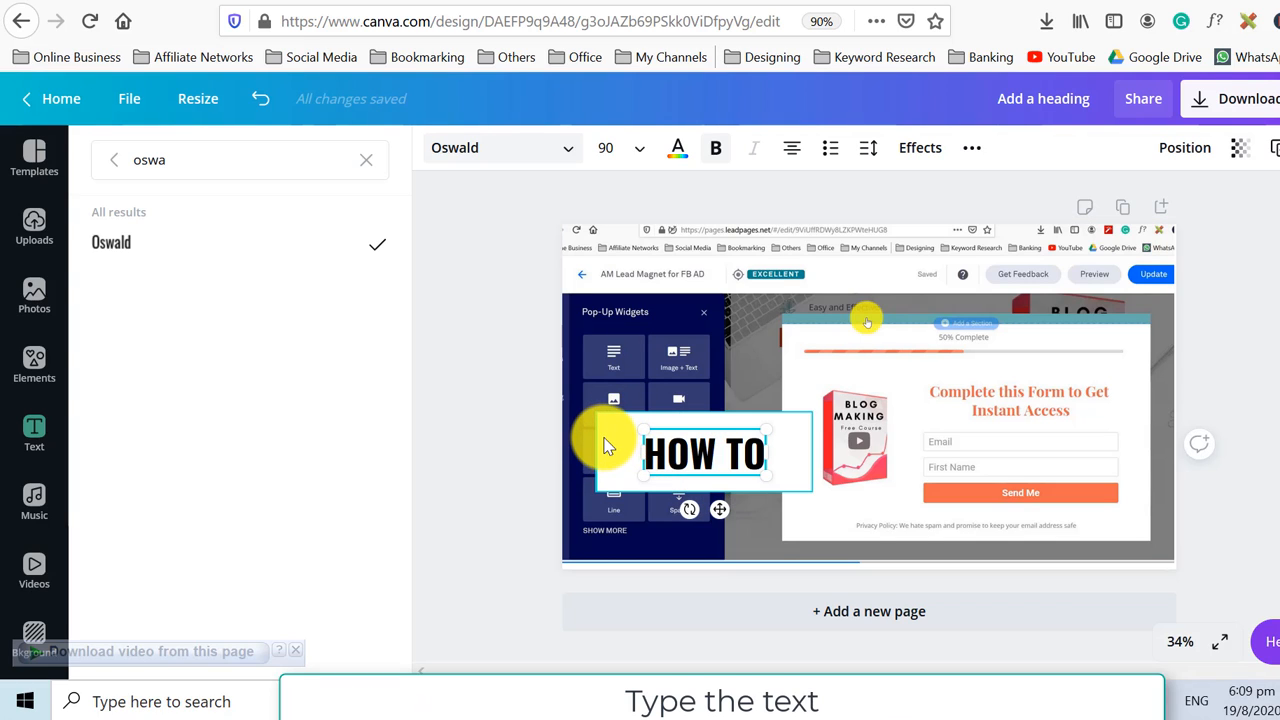
{"action": "left_click", "coordinate": [605, 445]}
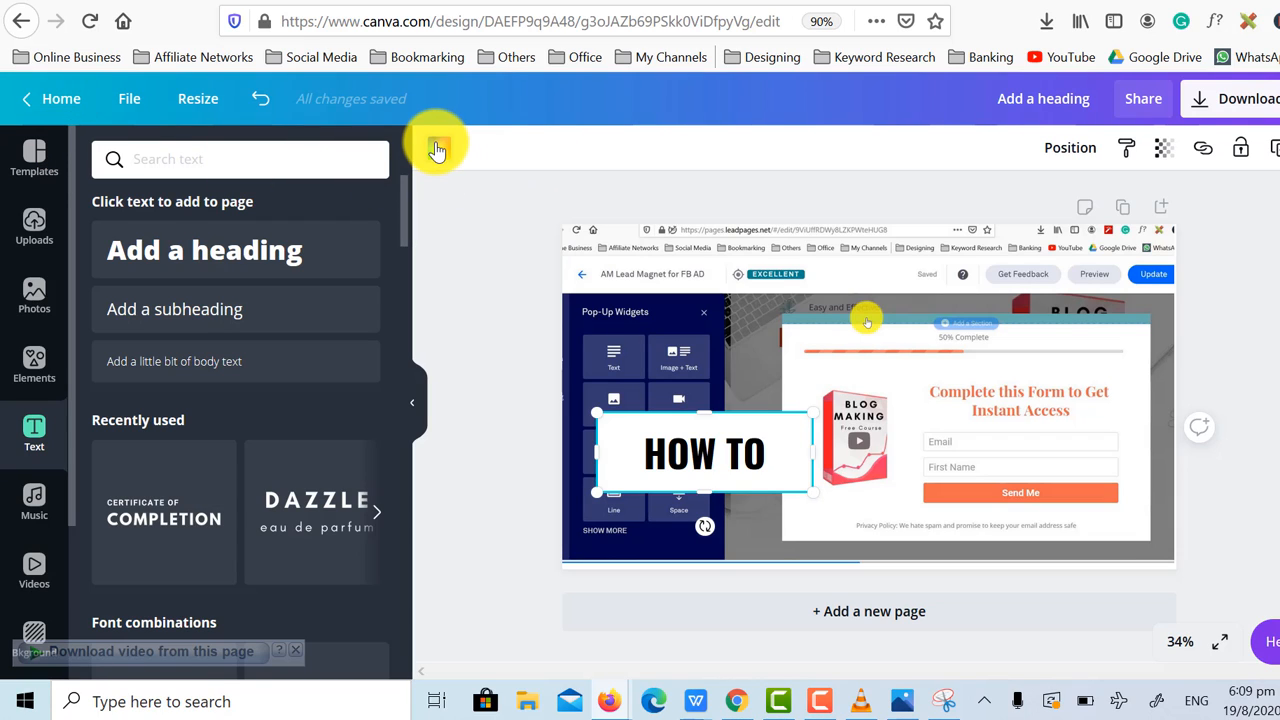
Fill the rectangle behind the heading with light blue.
{"action": "left_click", "coordinate": [437, 149]}
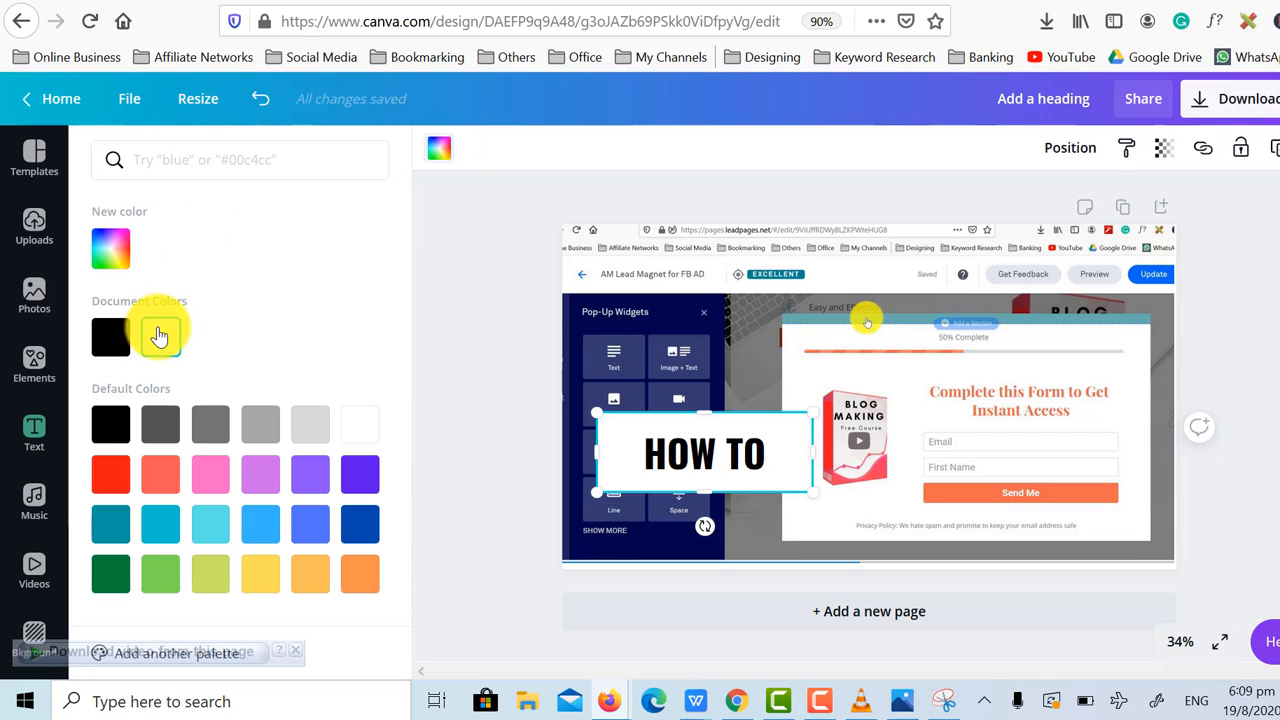
{"action": "left_click", "coordinate": [253, 524]}
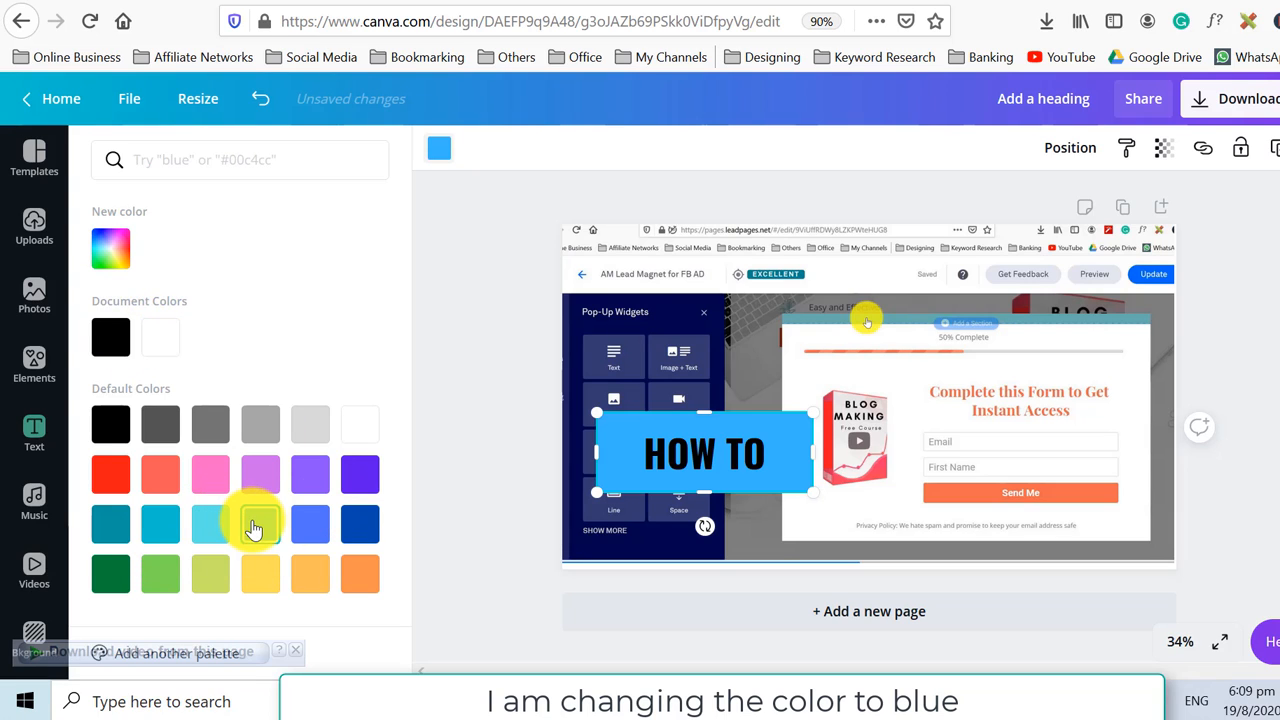
{"action": "left_click", "coordinate": [479, 233]}
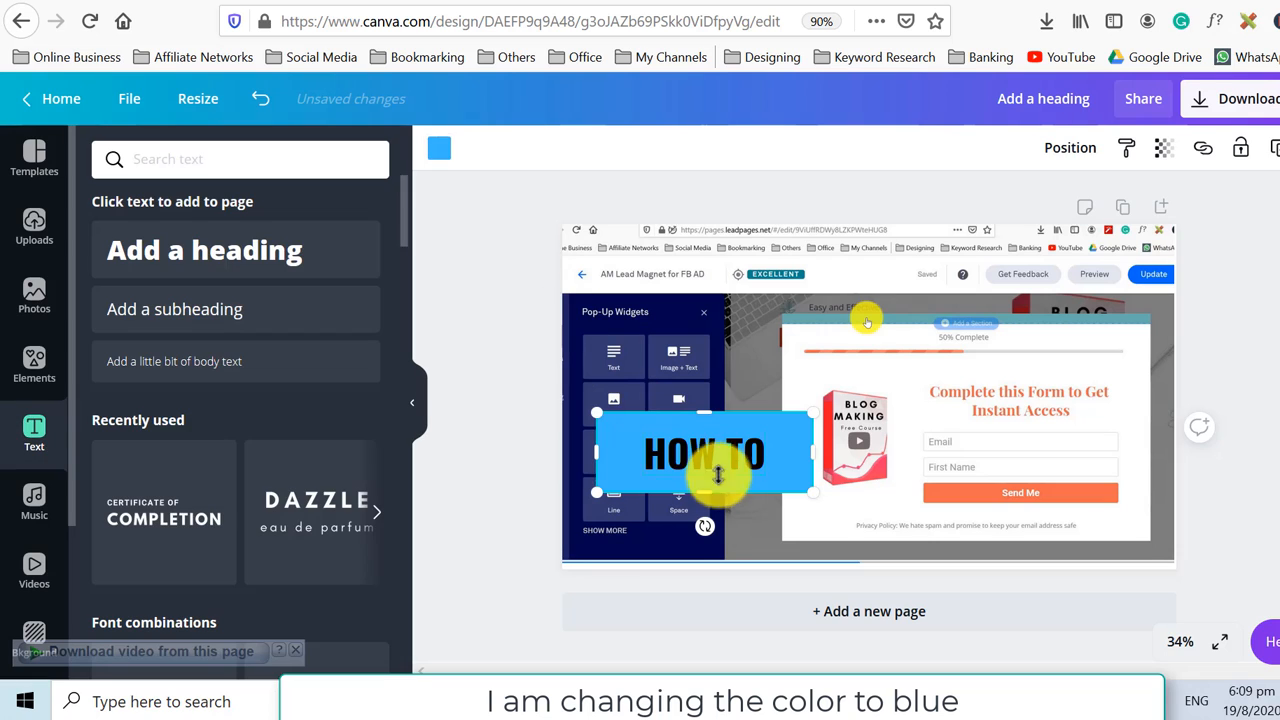
Set the "HOW TO" text colour to white.
{"action": "left_click", "coordinate": [716, 456]}
{"action": "double_click", "coordinate": [716, 456]}
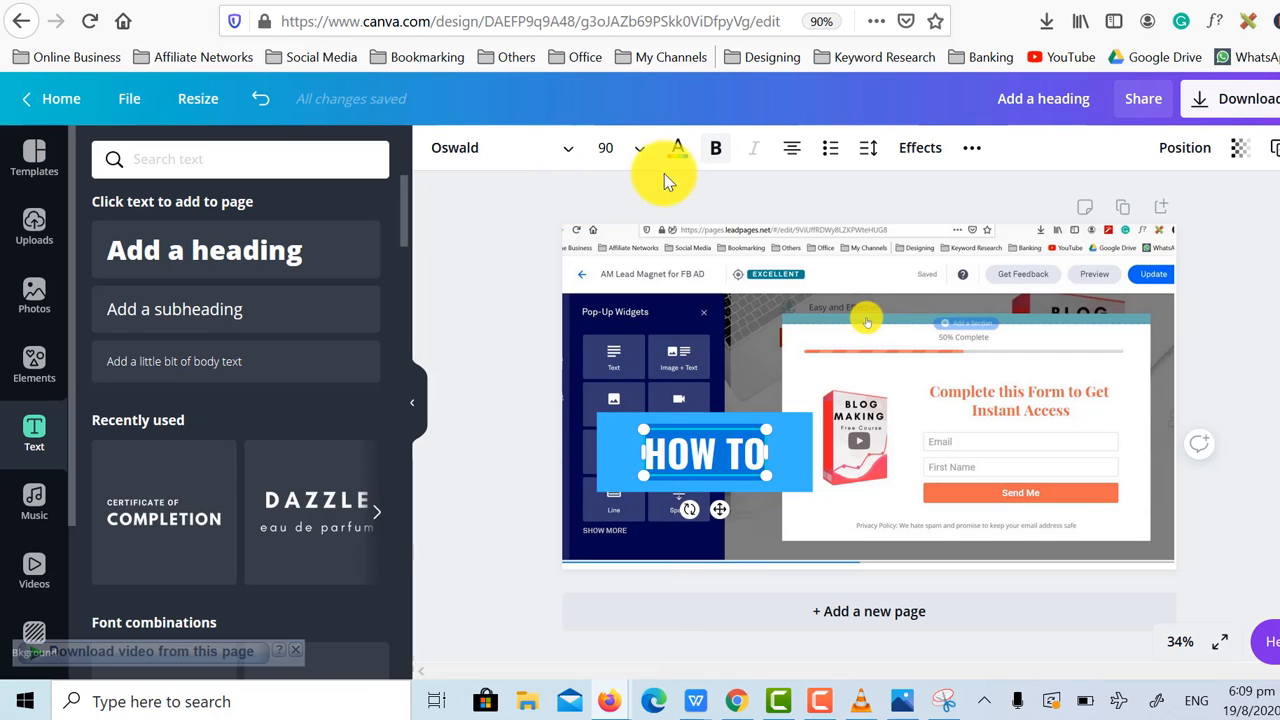
{"action": "left_click", "coordinate": [678, 149]}
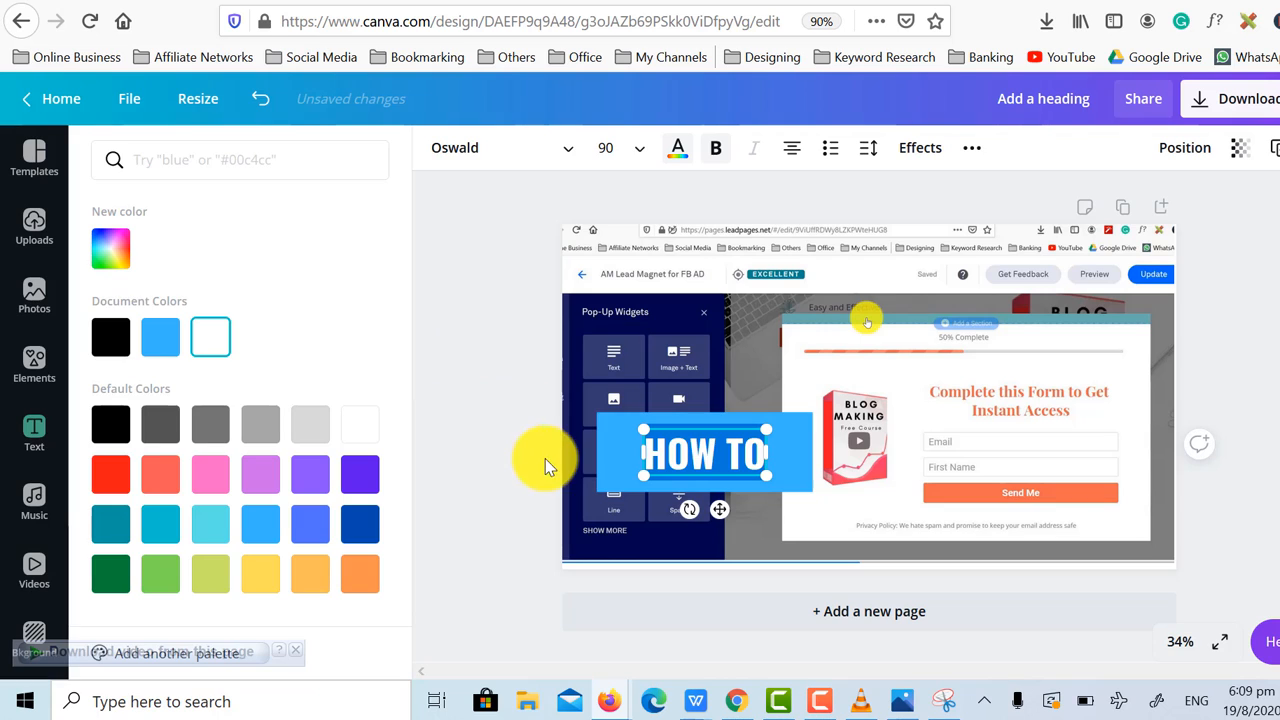
{"action": "left_click", "coordinate": [710, 457]}
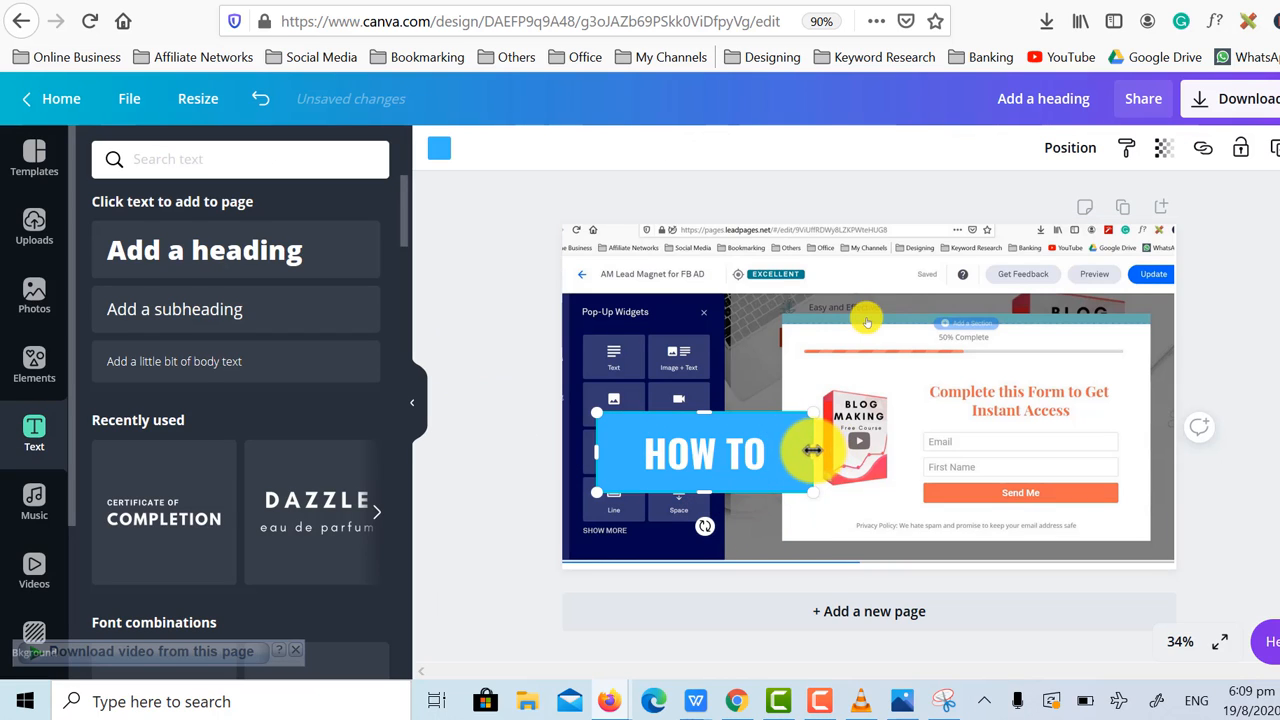
Shrink the blue rectangle's edges so it fits tightly around the "HOW TO" heading.
{"action": "left_click_drag", "start_coordinate": [810, 449], "coordinate": [774, 449]}
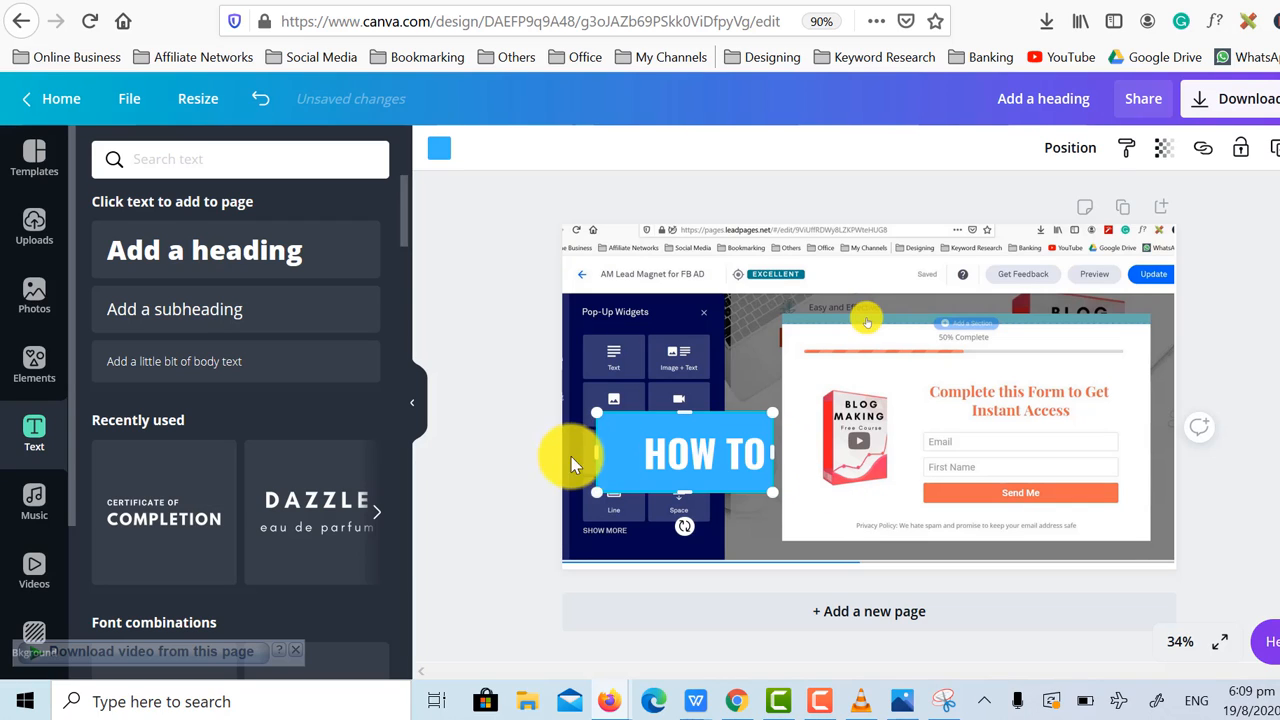
{"action": "left_click_drag", "start_coordinate": [600, 454], "coordinate": [625, 452]}
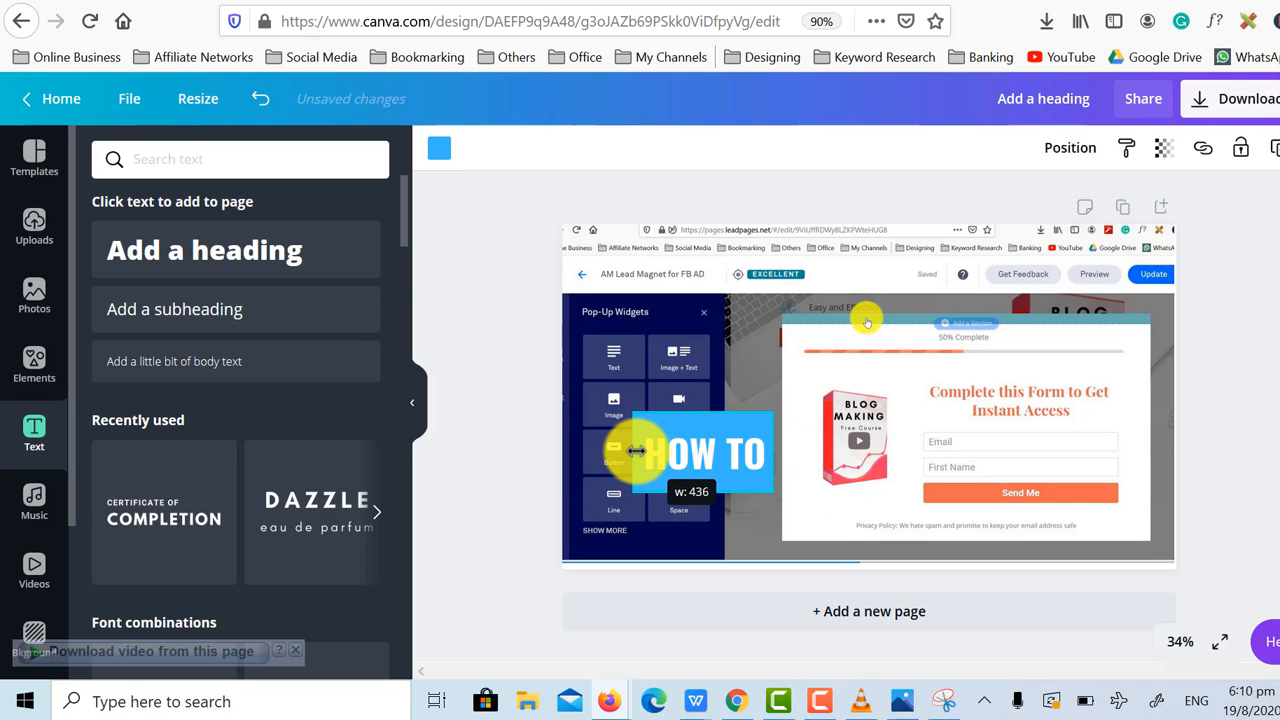
{"action": "left_click_drag", "start_coordinate": [701, 417], "coordinate": [700, 424]}
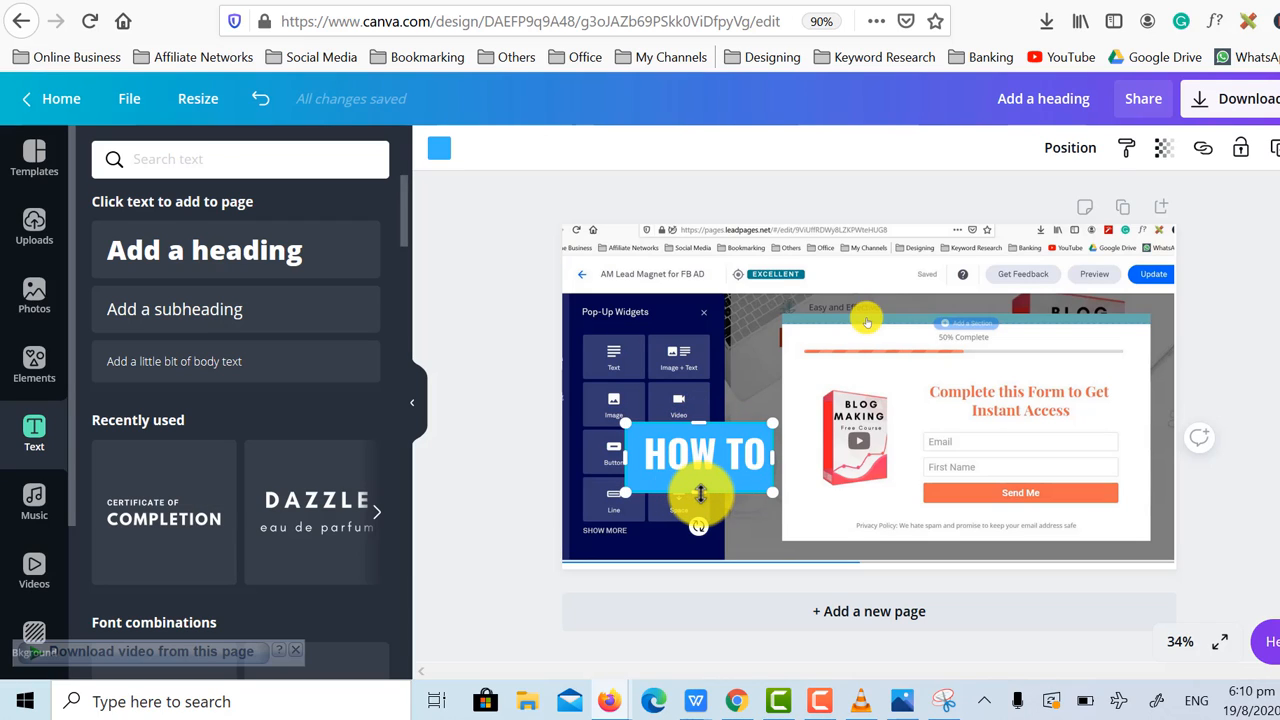
{"action": "left_click_drag", "start_coordinate": [701, 489], "coordinate": [701, 483]}
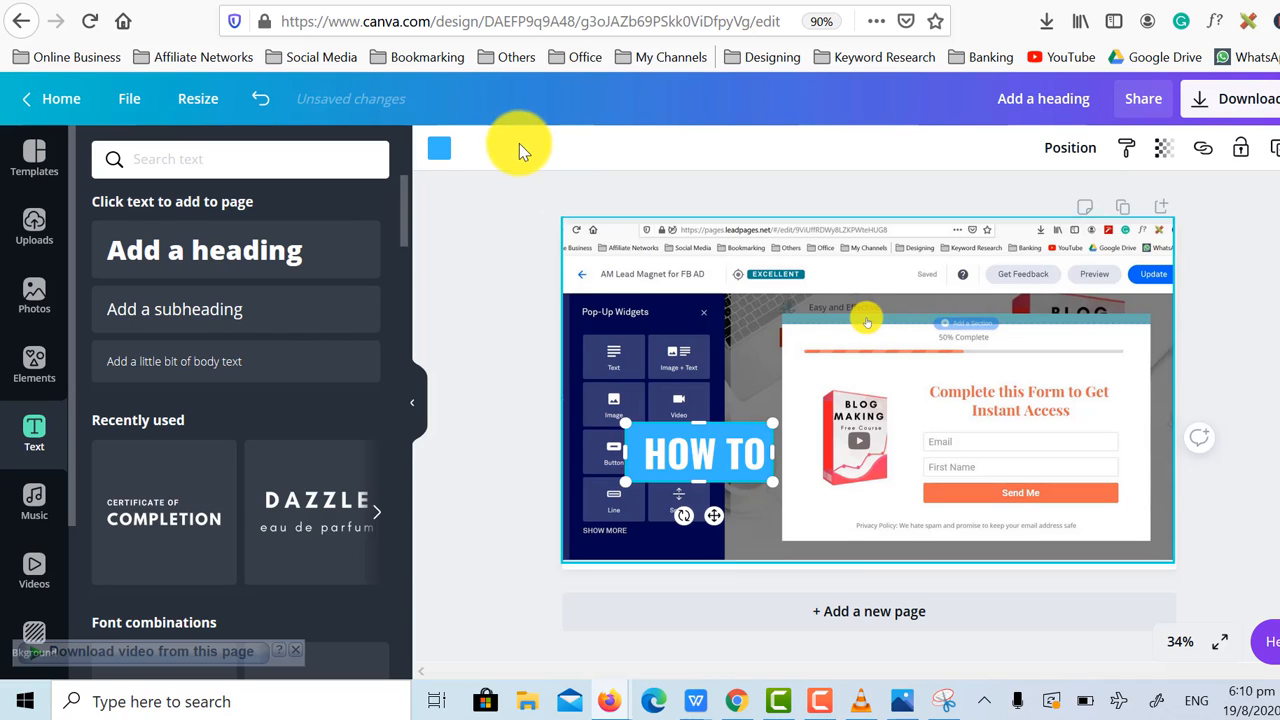
Change the rectangle's fill to a medium blue.
{"action": "left_click", "coordinate": [439, 148]}
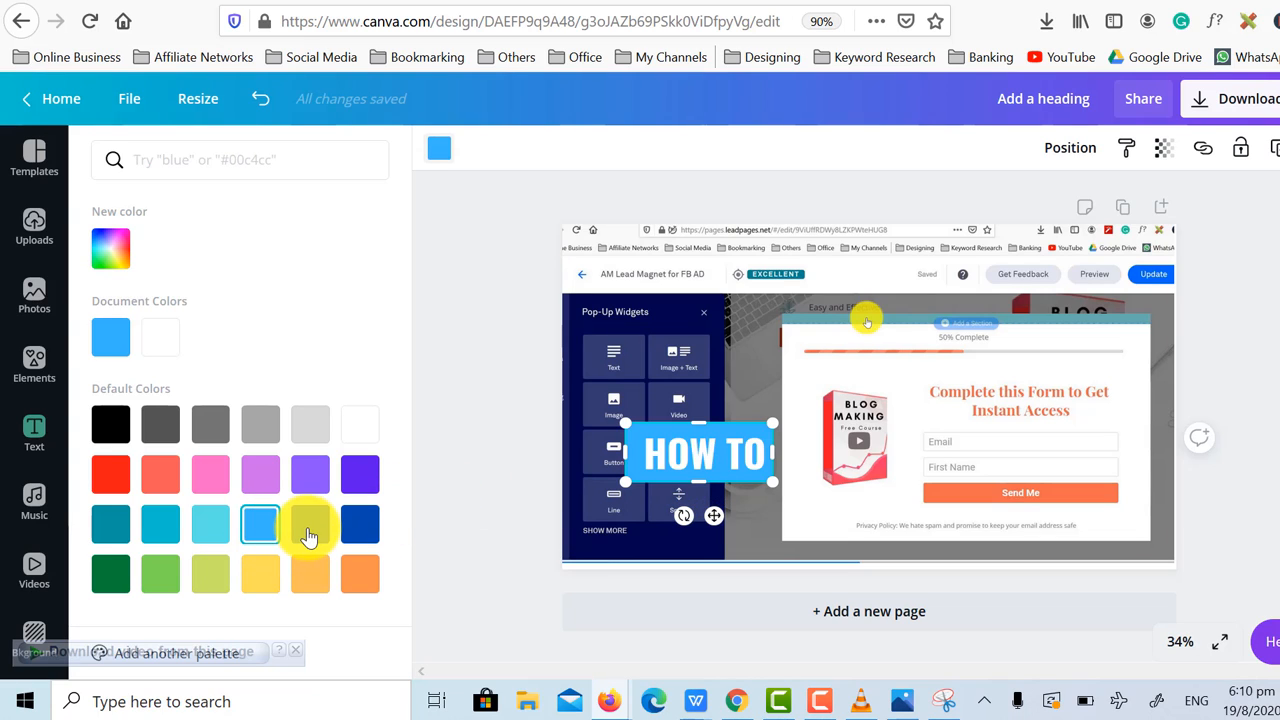
{"action": "left_click", "coordinate": [309, 530]}
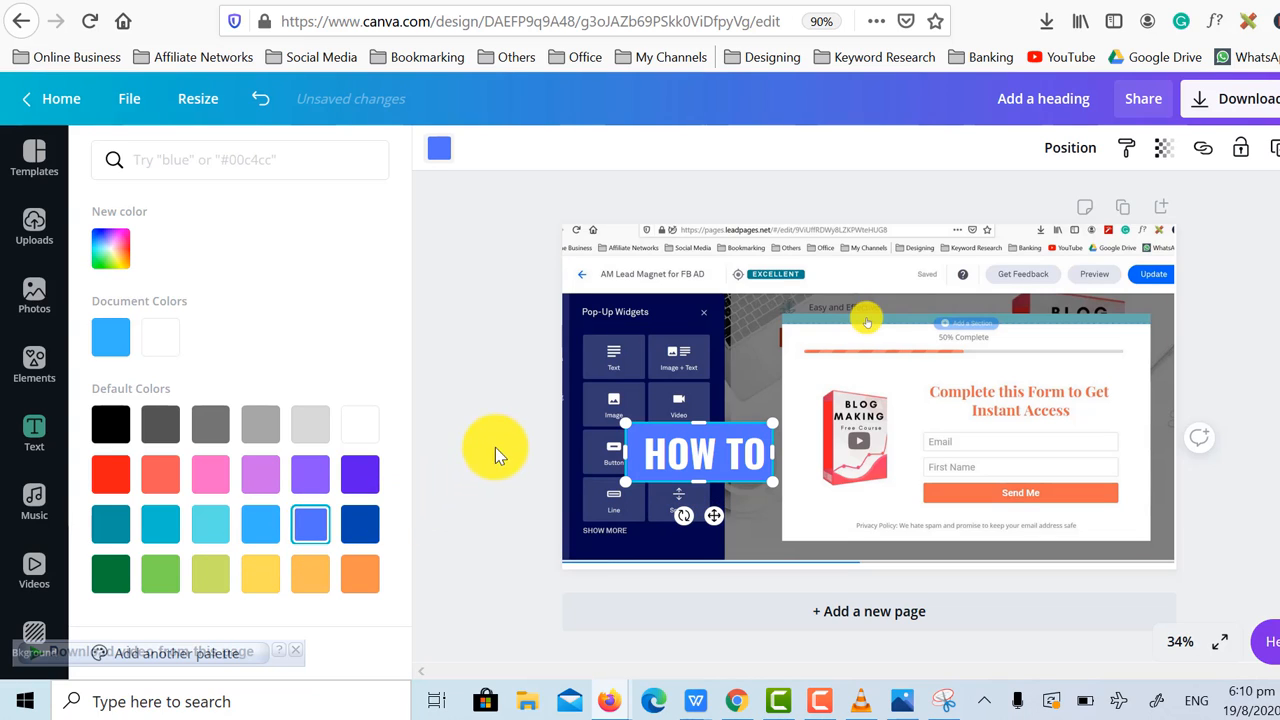
Group the "HOW TO" text together with the blue rectangle behind it.
{"action": "left_click", "coordinate": [675, 432]}
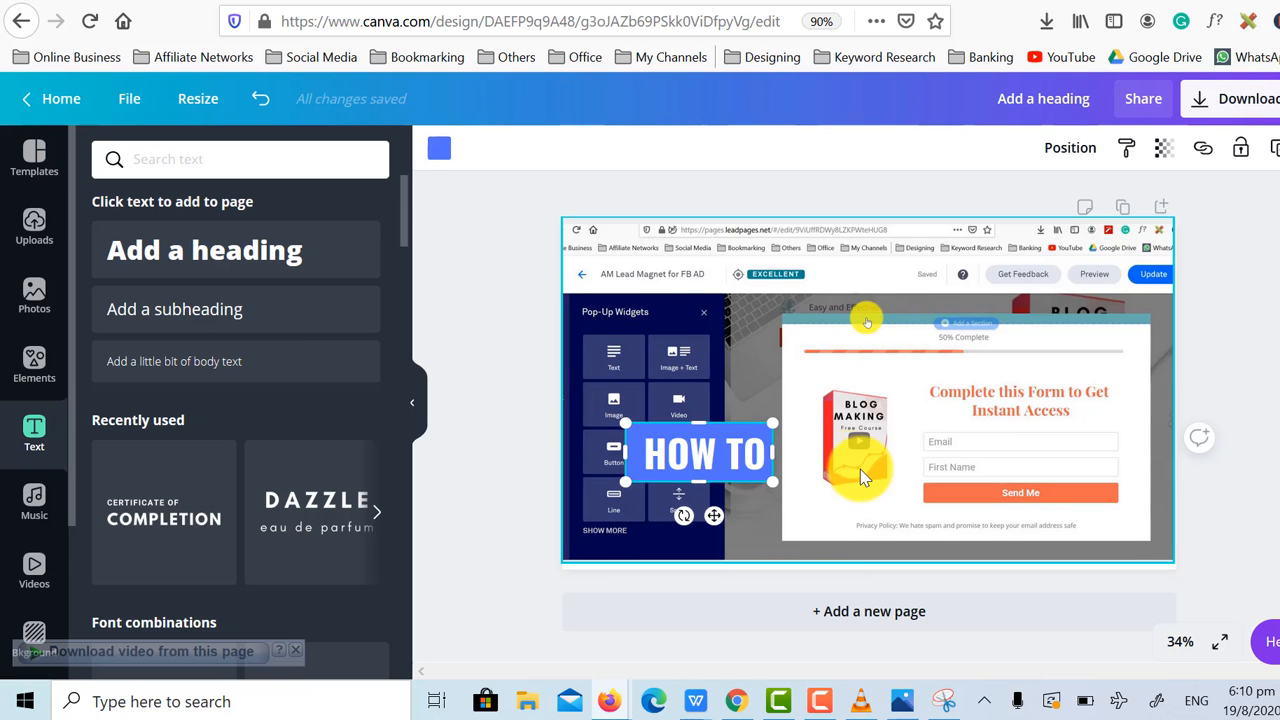
{"action": "left_click_drag", "start_coordinate": [796, 434], "coordinate": [796, 441]}
{"action": "left_click_drag", "start_coordinate": [514, 412], "coordinate": [781, 497]}
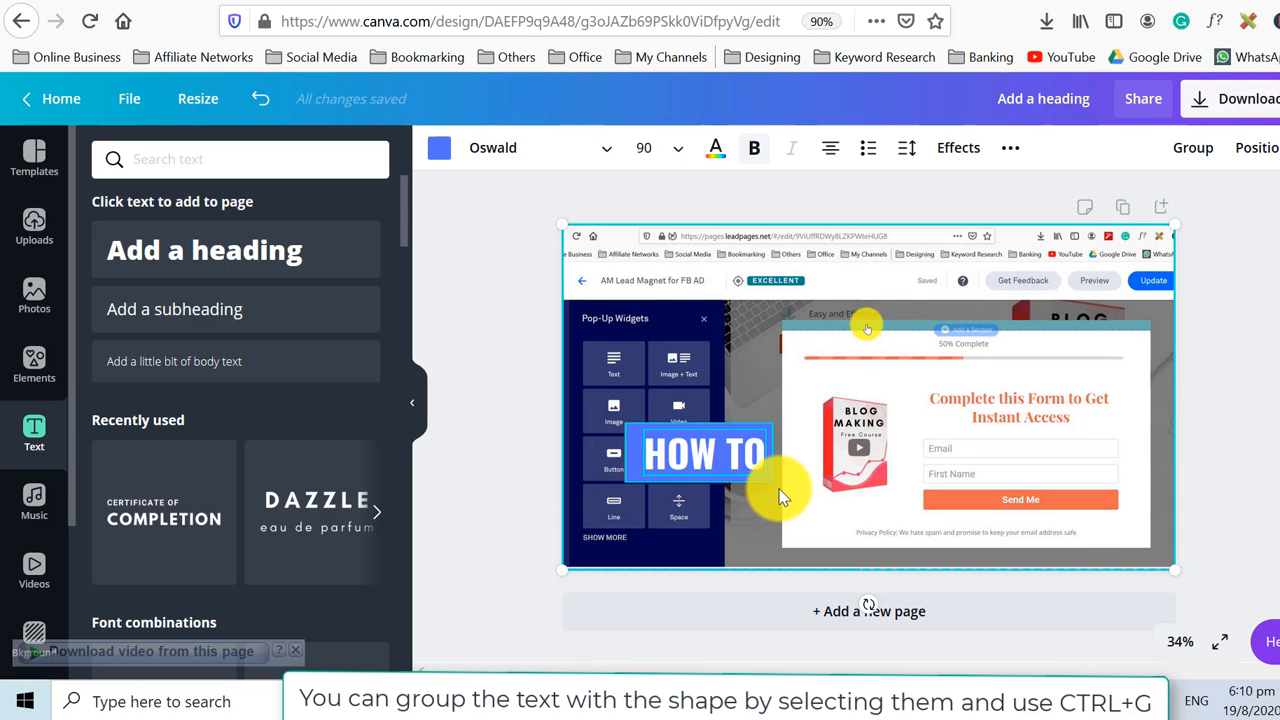
{"action": "right_click", "coordinate": [740, 452]}
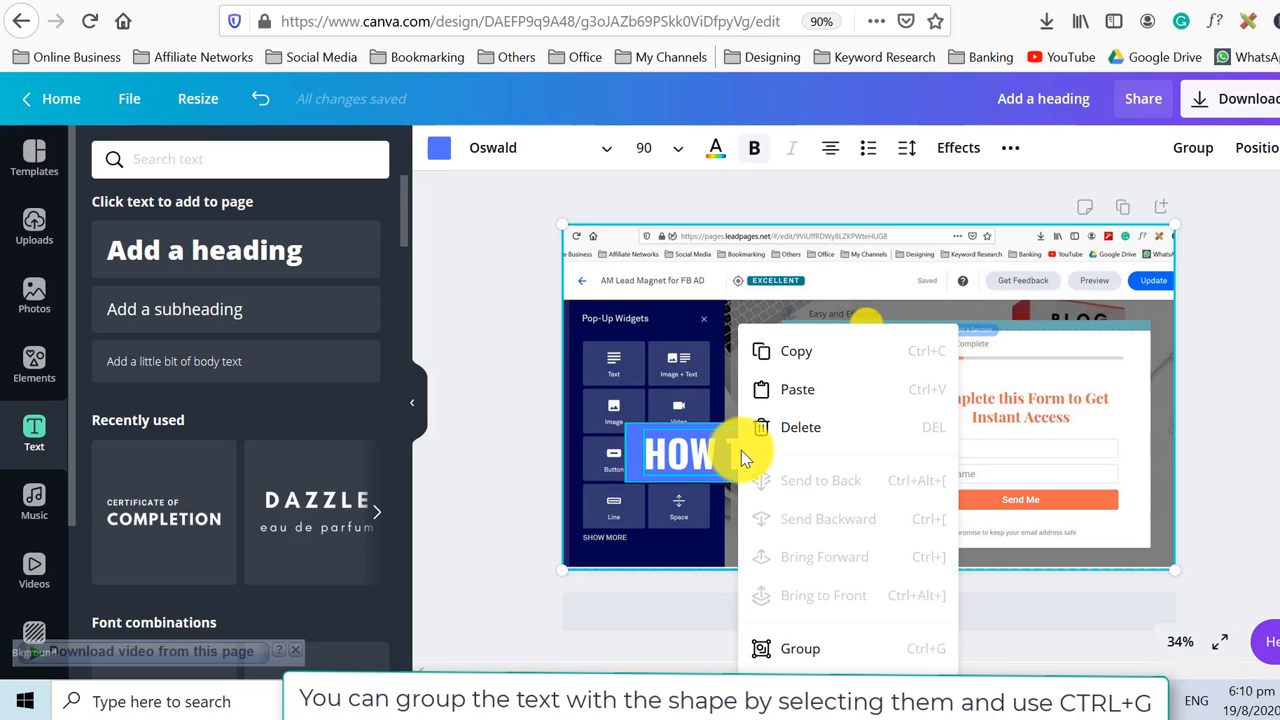
{"action": "left_click", "coordinate": [788, 652]}
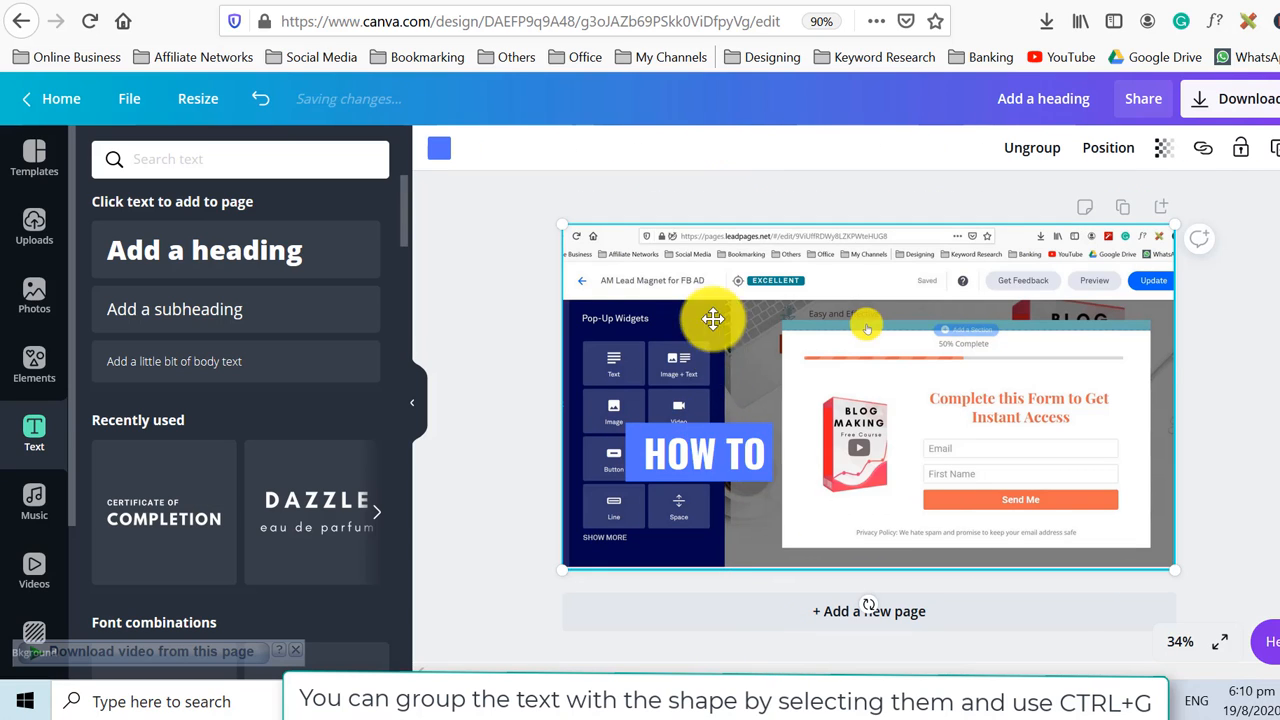
Tilt the grouped "HOW TO" heading slightly counterclockwise.
{"action": "mouse_move", "coordinate": [723, 459]}
{"action": "left_mouse_down"}
{"action": "mouse_move", "coordinate": [718, 383]}
{"action": "mouse_move", "coordinate": [718, 453]}
{"action": "left_mouse_up"}
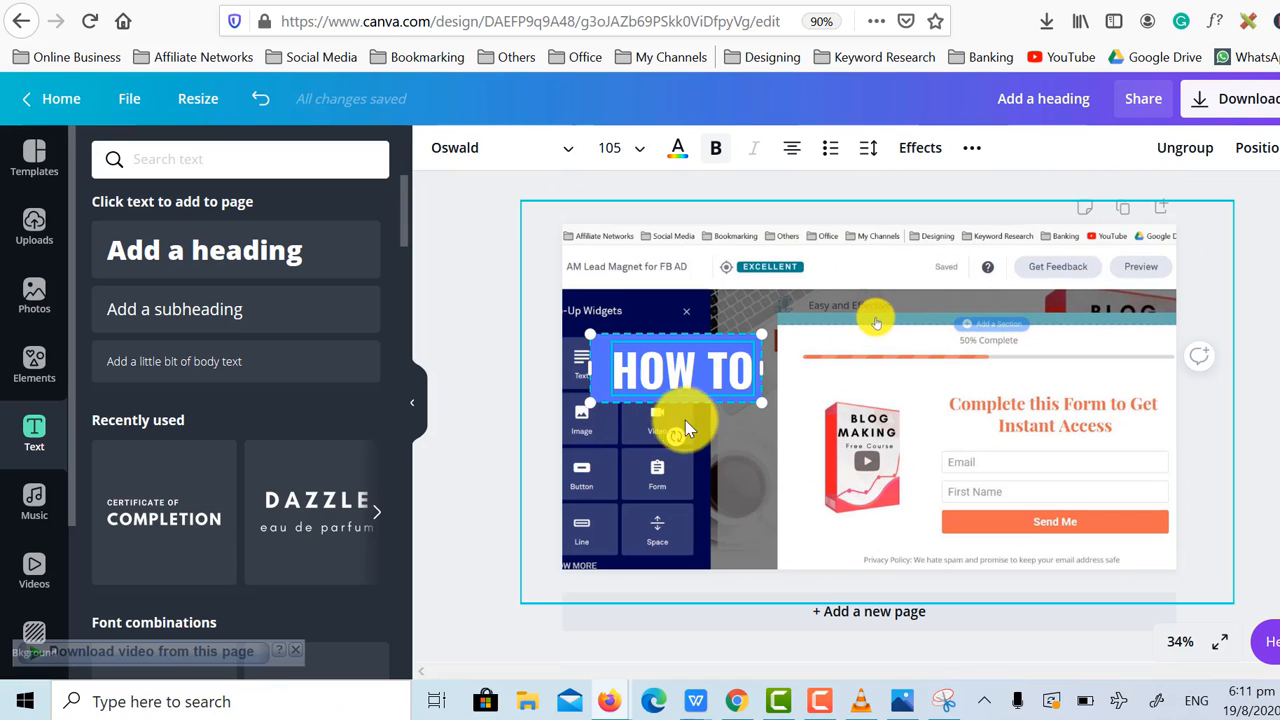
{"action": "mouse_move", "coordinate": [701, 378]}
{"action": "left_mouse_down"}
{"action": "mouse_move", "coordinate": [645, 380]}
{"action": "mouse_move", "coordinate": [698, 373]}
{"action": "left_mouse_up"}
{"action": "mouse_move", "coordinate": [669, 429]}
{"action": "left_mouse_down"}
{"action": "mouse_move", "coordinate": [700, 426]}
{"action": "mouse_move", "coordinate": [677, 429]}
{"action": "left_mouse_up"}
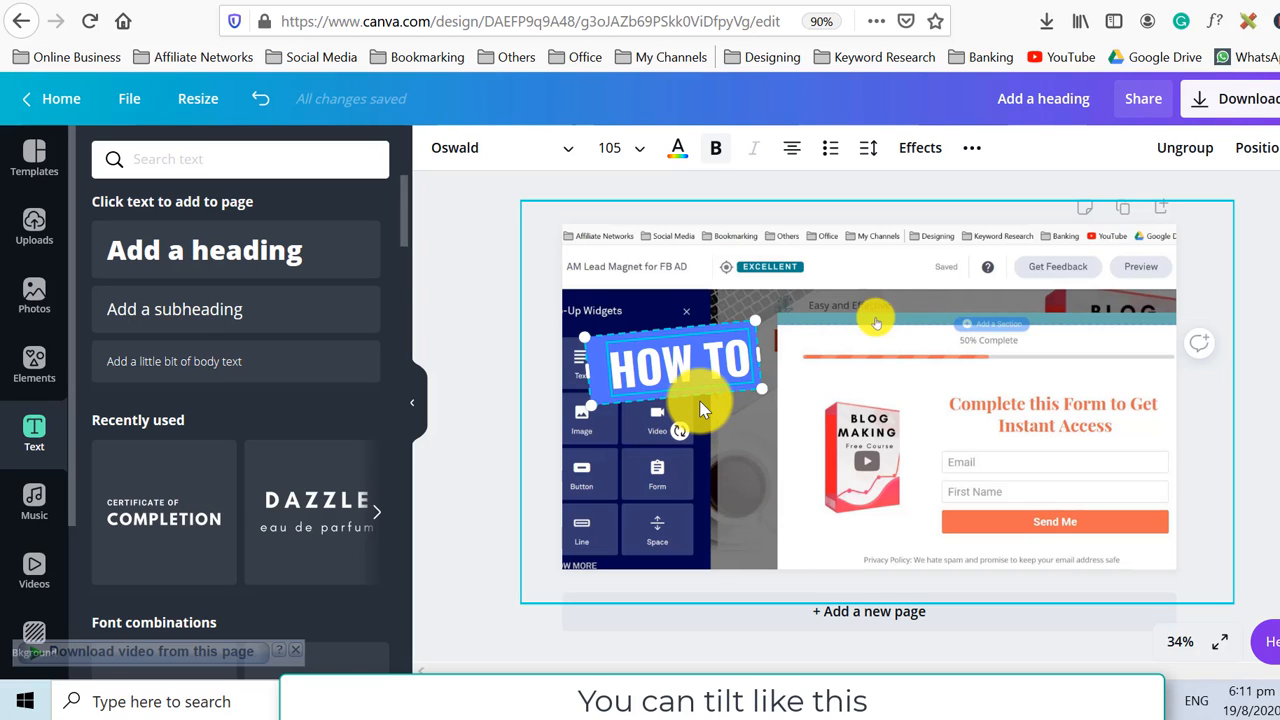
Duplicate the tilted heading group twice, stacking the copies one below another.
{"action": "key", "text": "ctrl+c"}
{"action": "key", "text": "ctrl+v"}
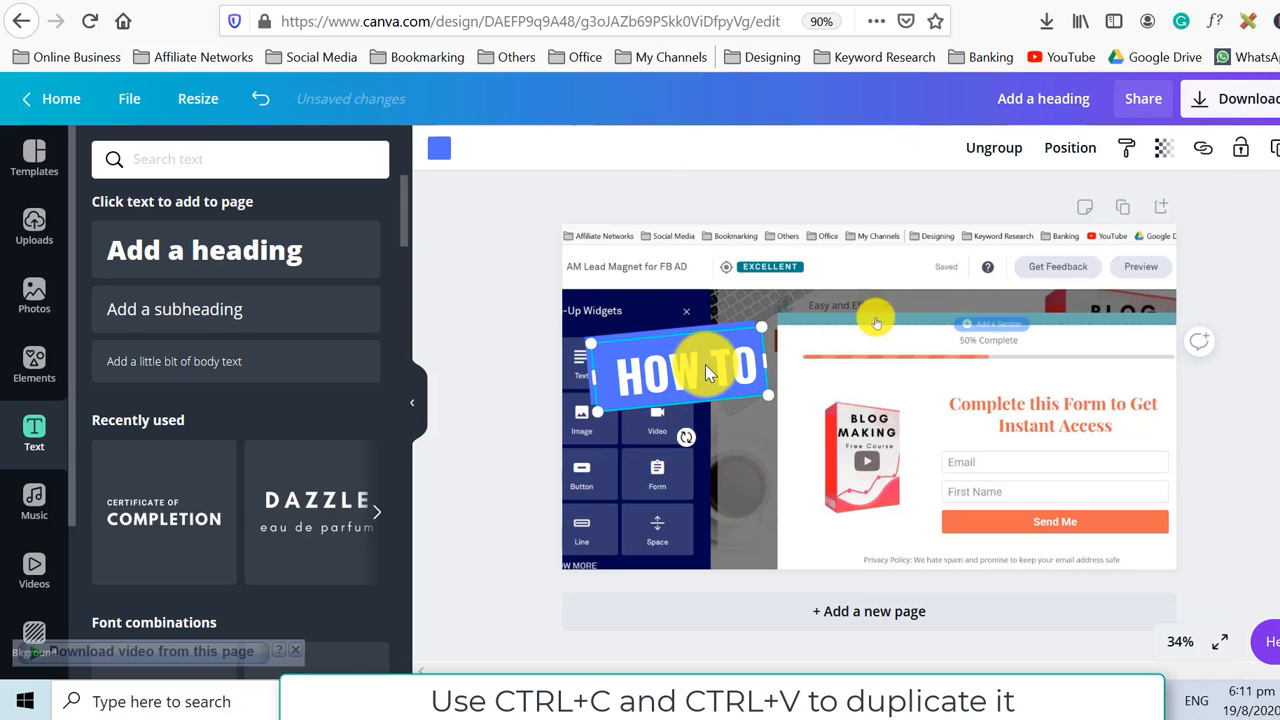
{"action": "left_click_drag", "start_coordinate": [696, 379], "coordinate": [712, 442]}
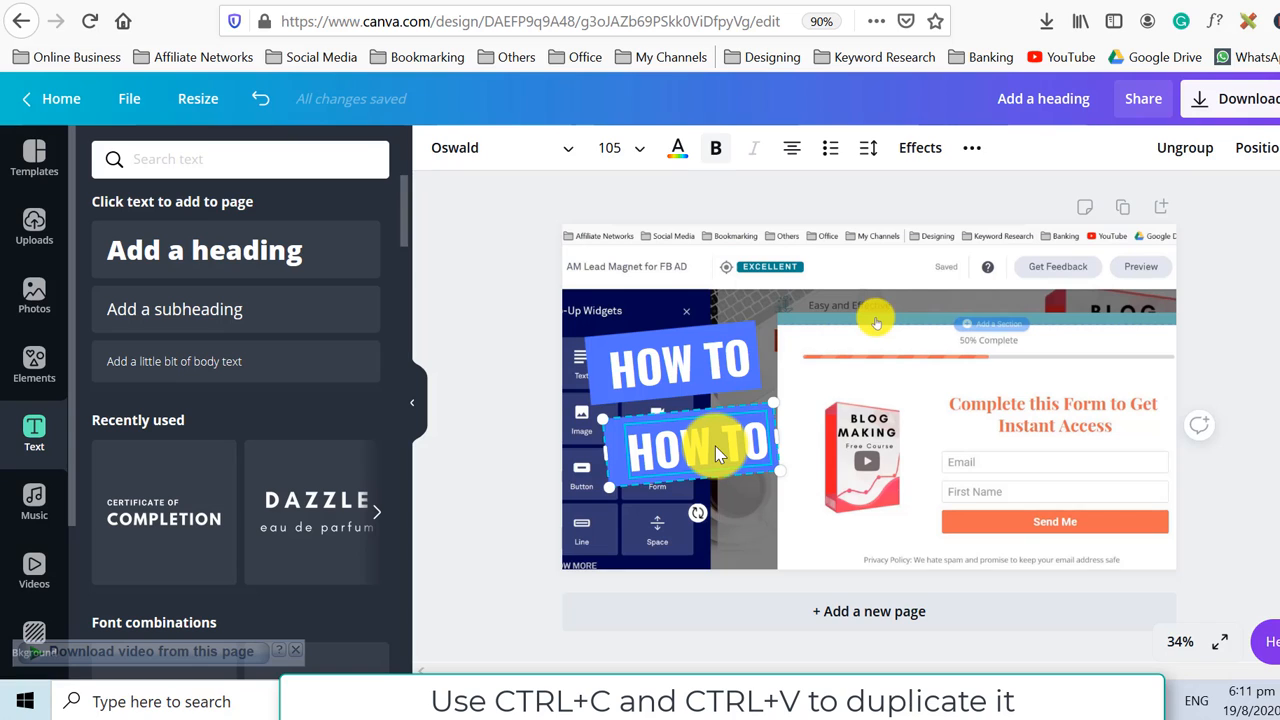
{"action": "key", "text": "ctrl+v"}
{"action": "left_click_drag", "start_coordinate": [710, 375], "coordinate": [737, 517]}
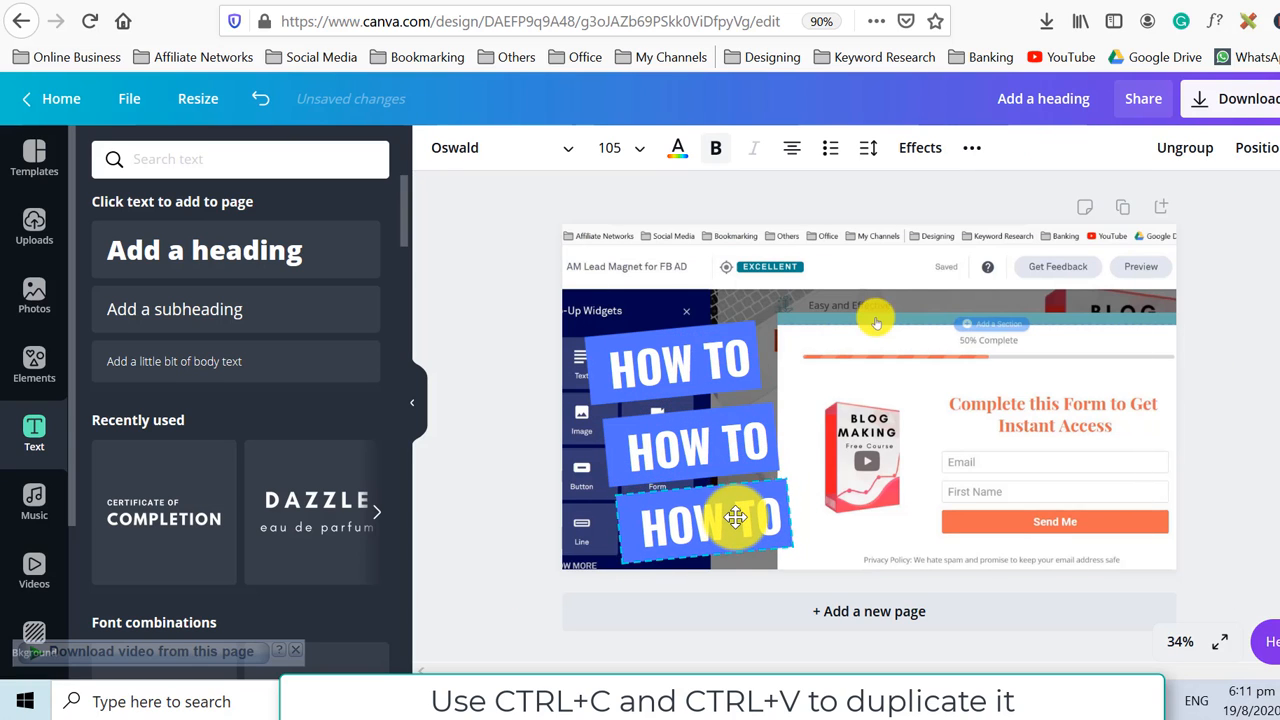
Replace the middle copy's text with "CREATE".
{"action": "left_click", "coordinate": [713, 456]}
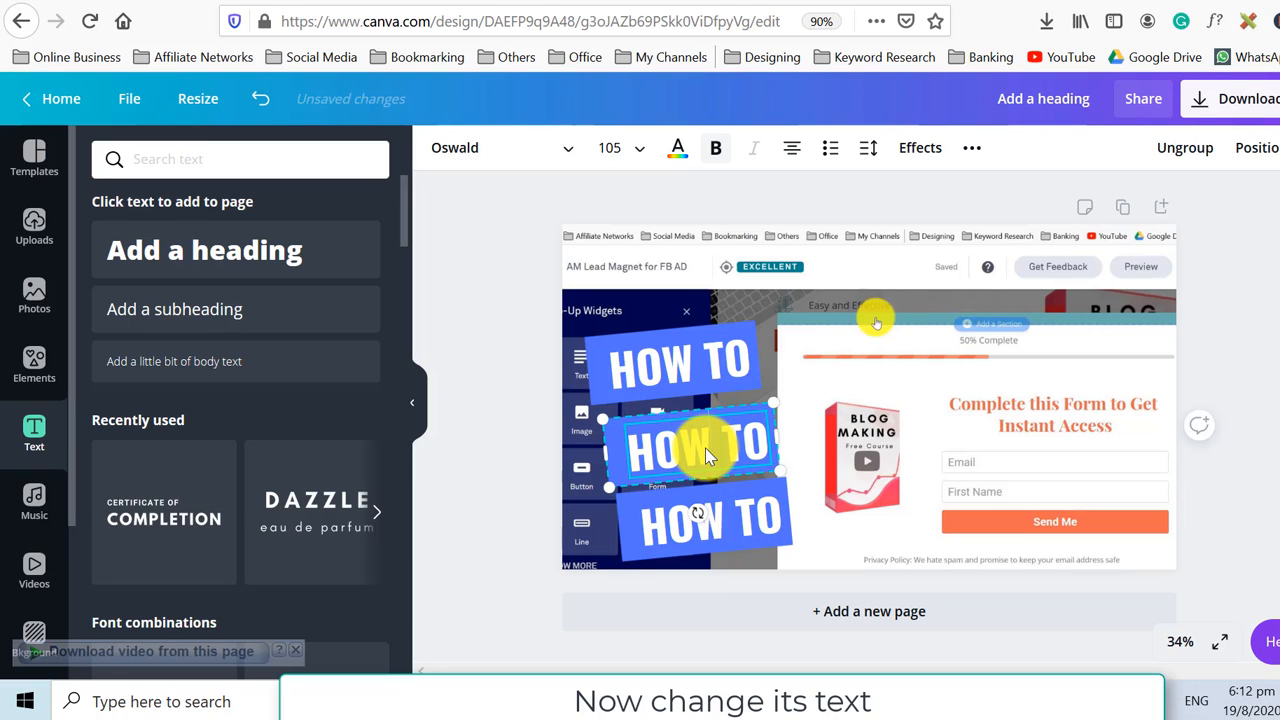
{"action": "double_click", "coordinate": [705, 448]}
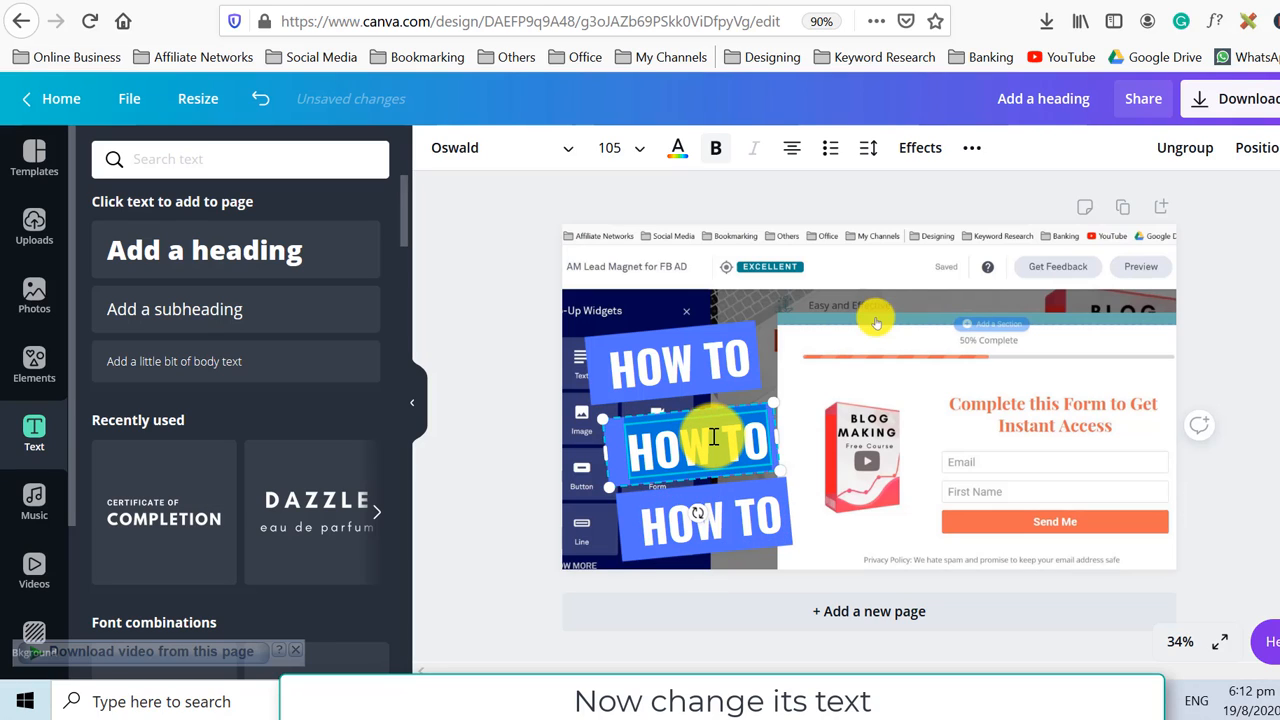
{"action": "key", "text": "BackSpace"}
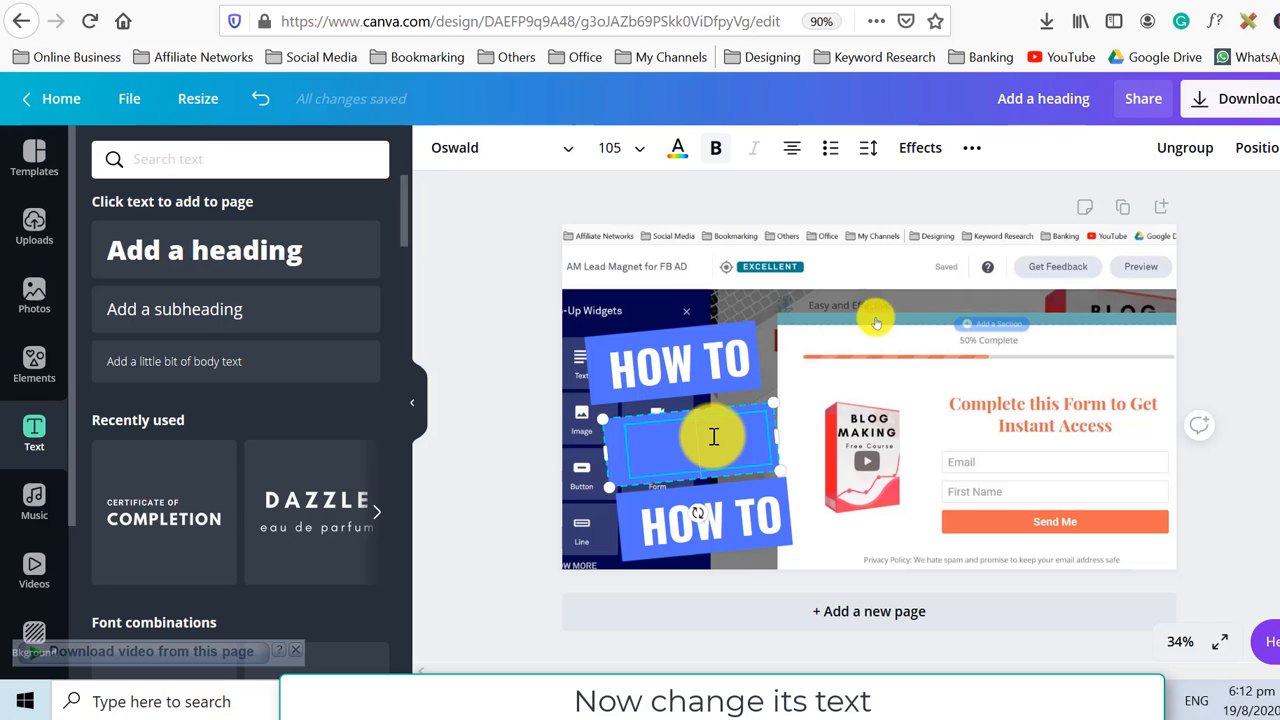
{"action": "type", "text": "CREATE"}
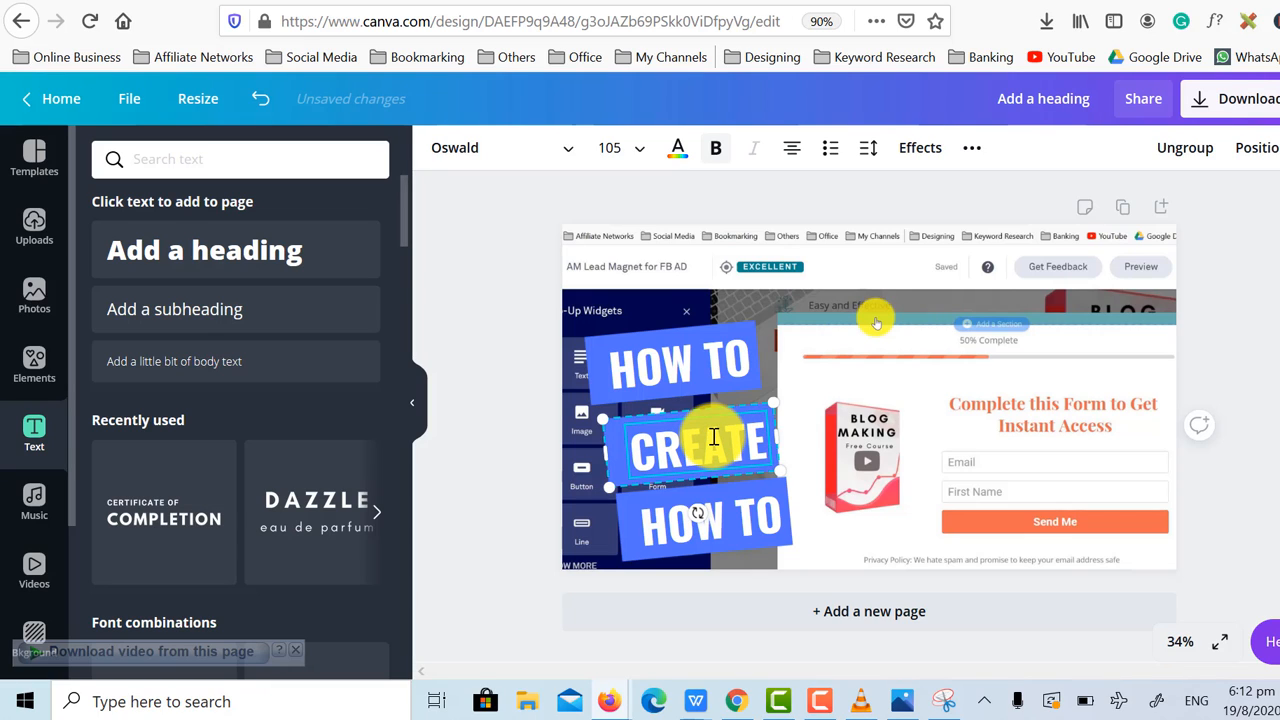
Replace the bottom copy's text with "LANDING PAGES" and widen its text box to keep it on one line.
{"action": "double_click", "coordinate": [766, 515]}
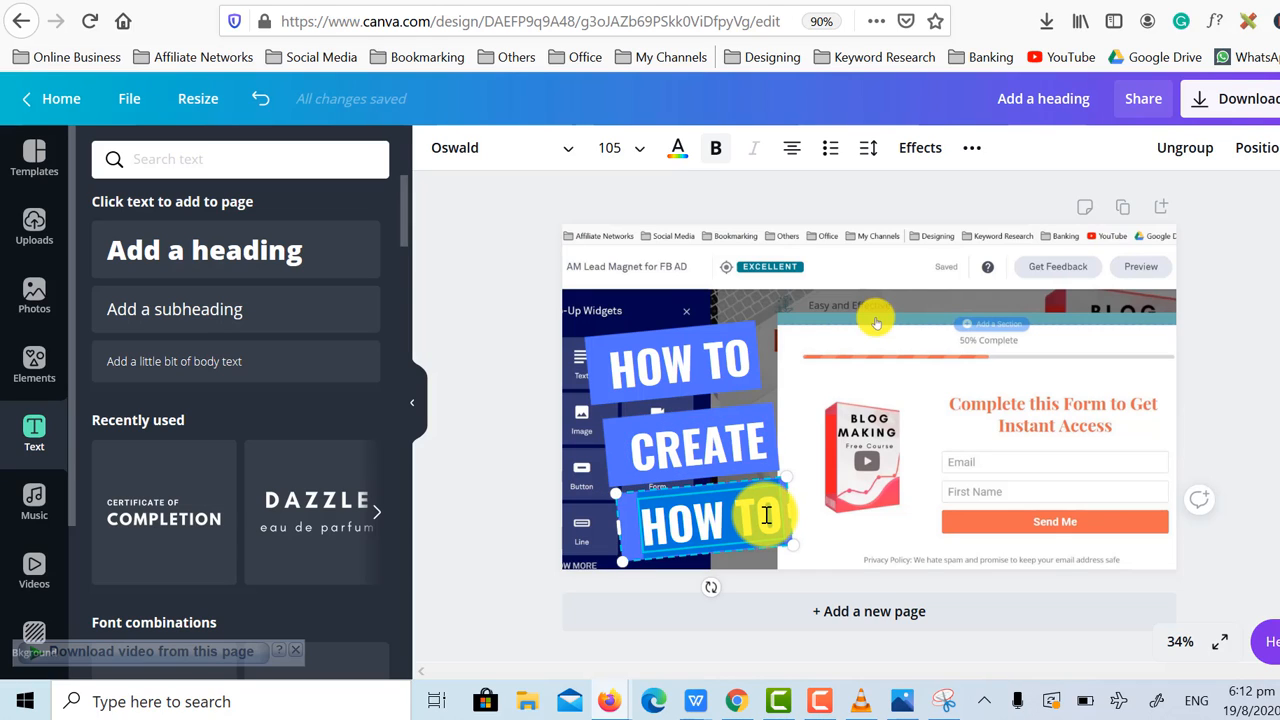
{"action": "type", "text": "LANDING"}
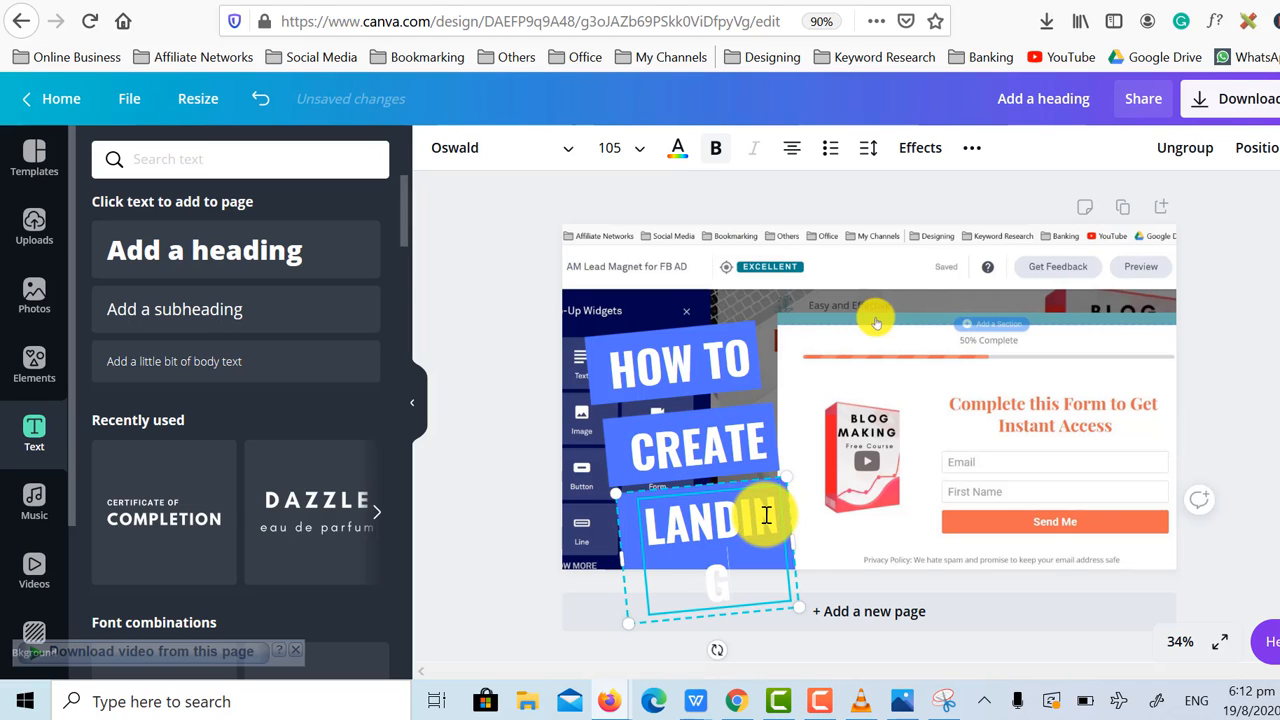
{"action": "type", "text": " PAGES"}
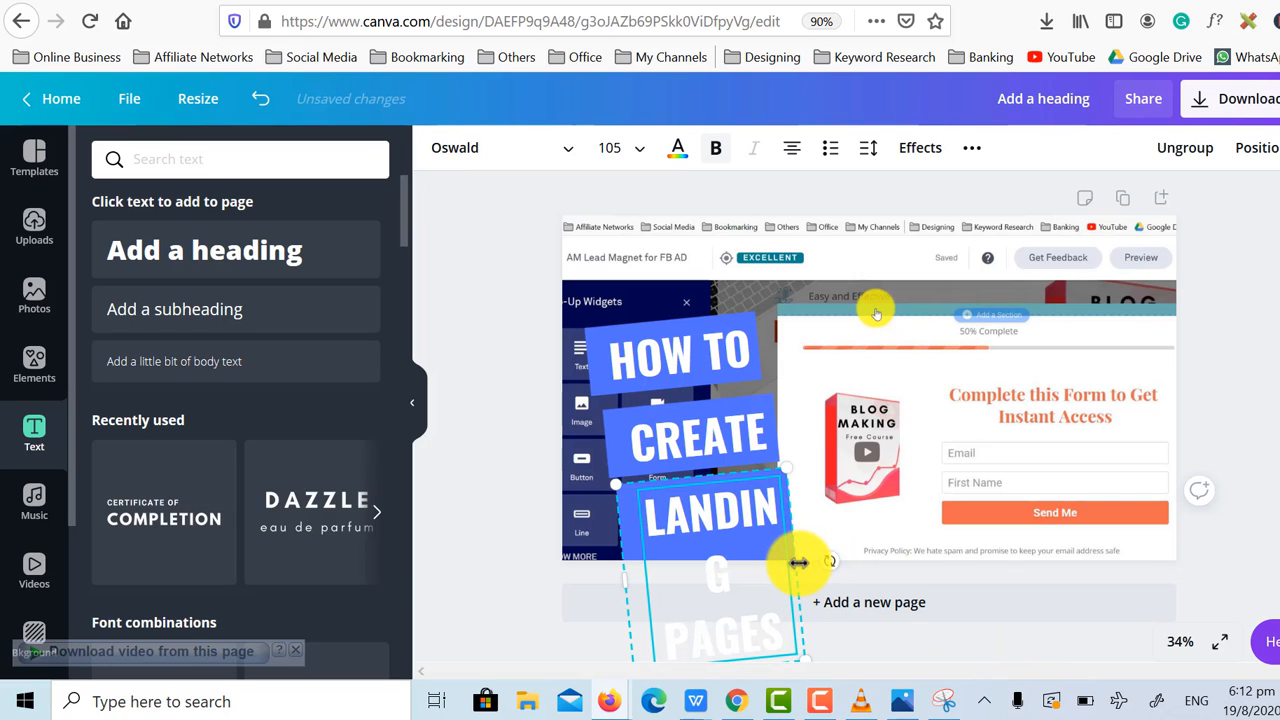
{"action": "left_click_drag", "start_coordinate": [798, 562], "coordinate": [981, 489]}
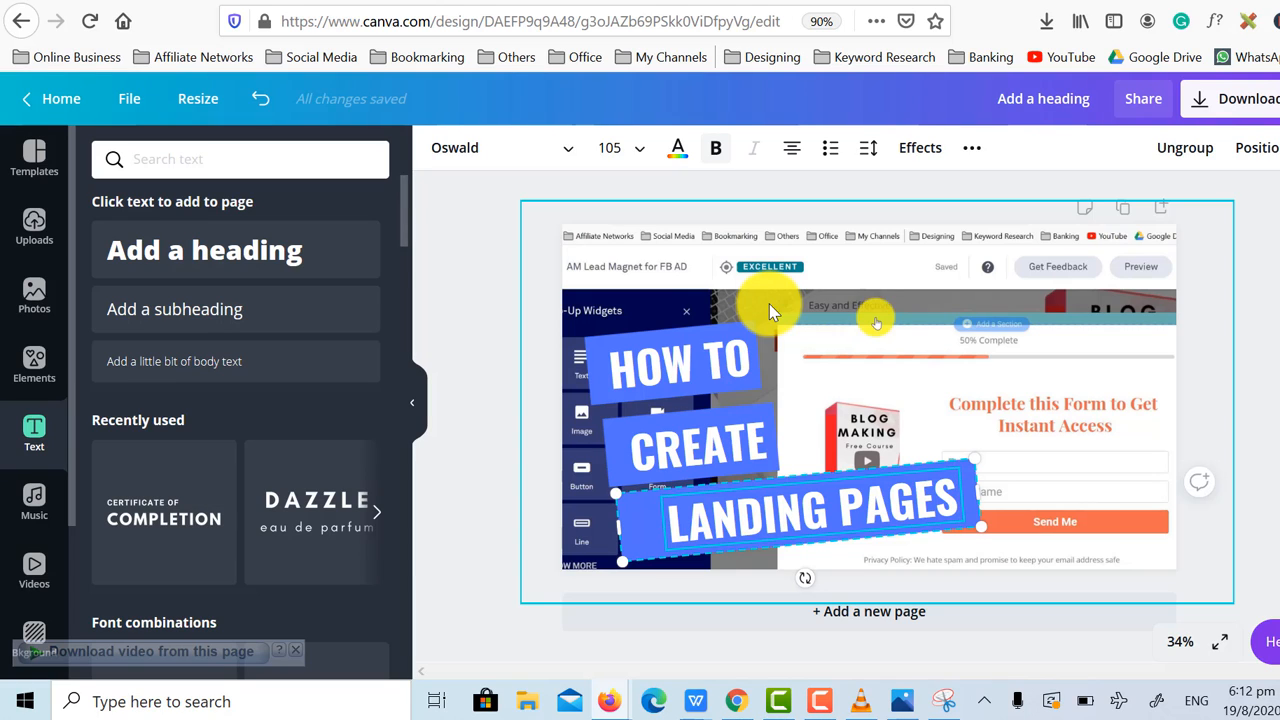
Ungroup the "CREATE" heading and change its rectangle's fill to dark grey.
{"action": "left_click", "coordinate": [633, 430]}
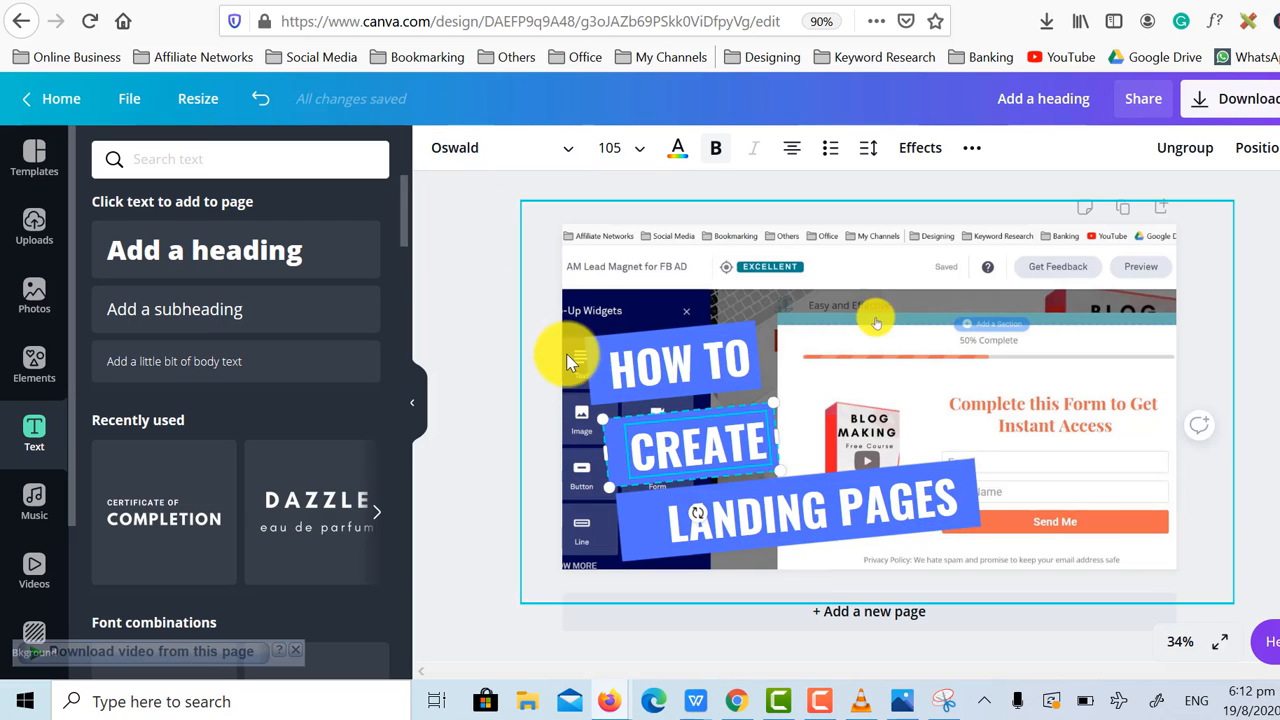
{"action": "right_click", "coordinate": [664, 455]}
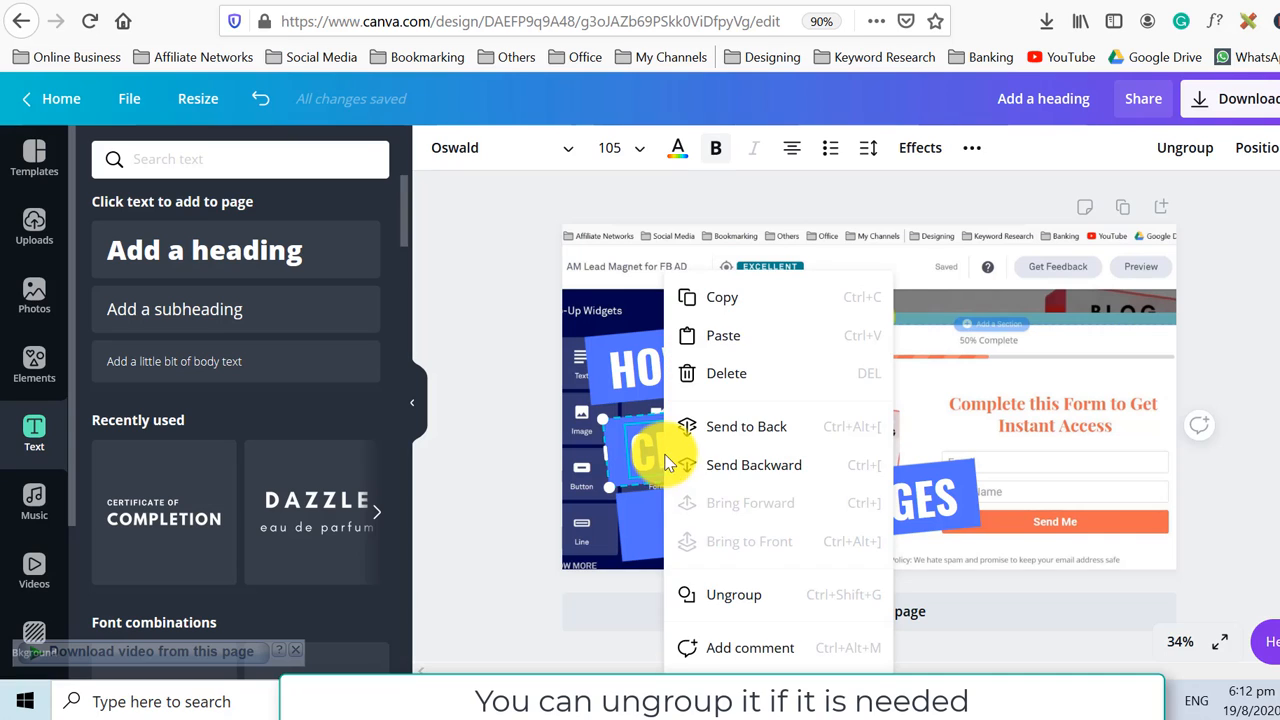
{"action": "left_click", "coordinate": [740, 600]}
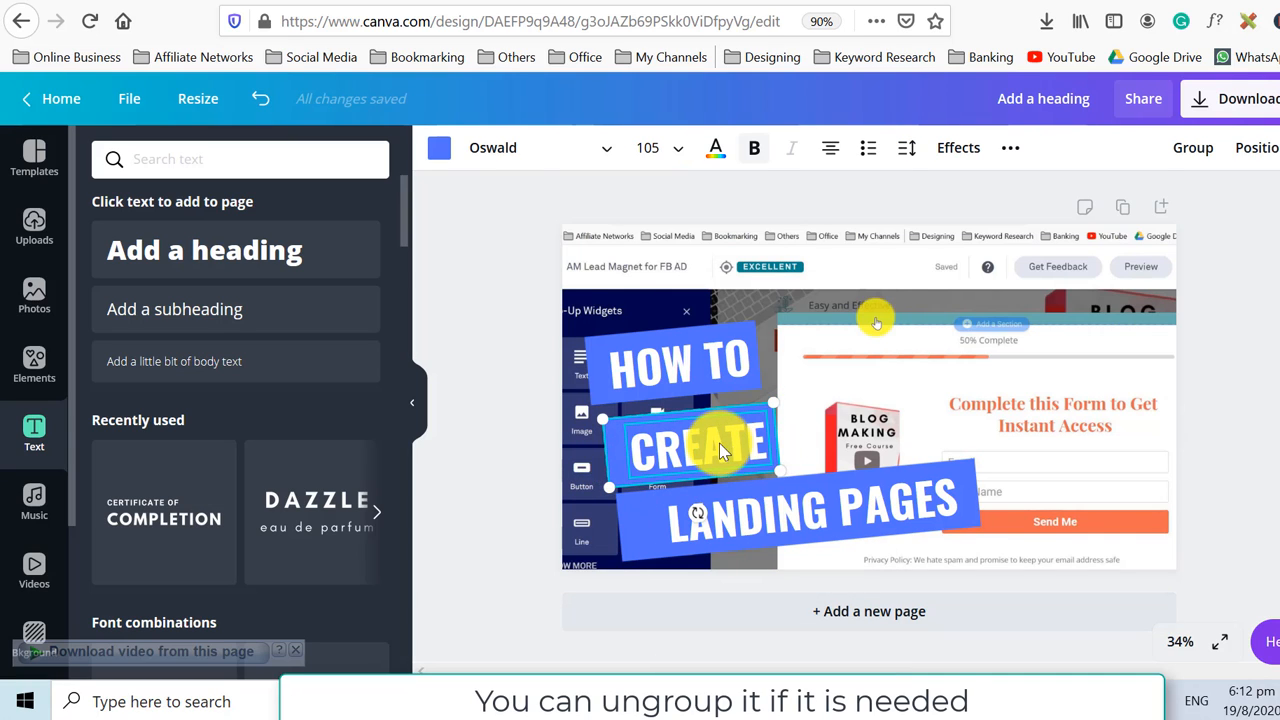
{"action": "left_click", "coordinate": [440, 151]}
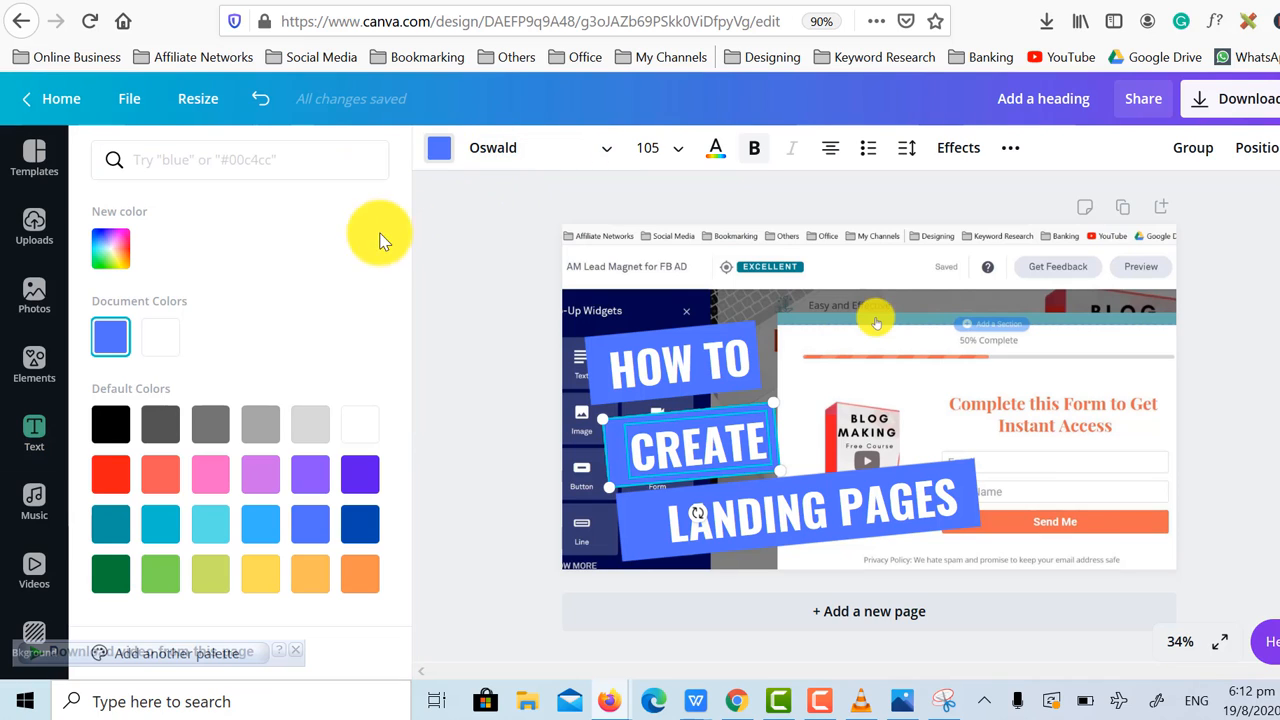
{"action": "left_click", "coordinate": [216, 433]}
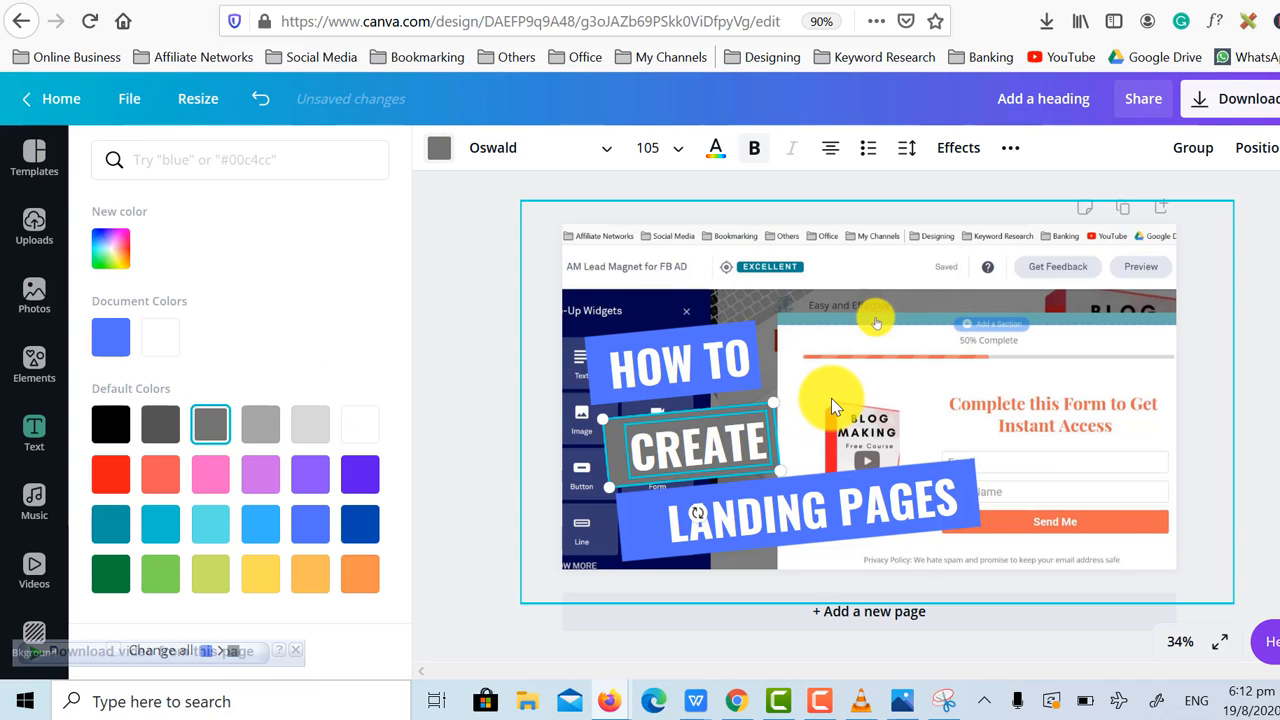
{"action": "left_click", "coordinate": [158, 430]}
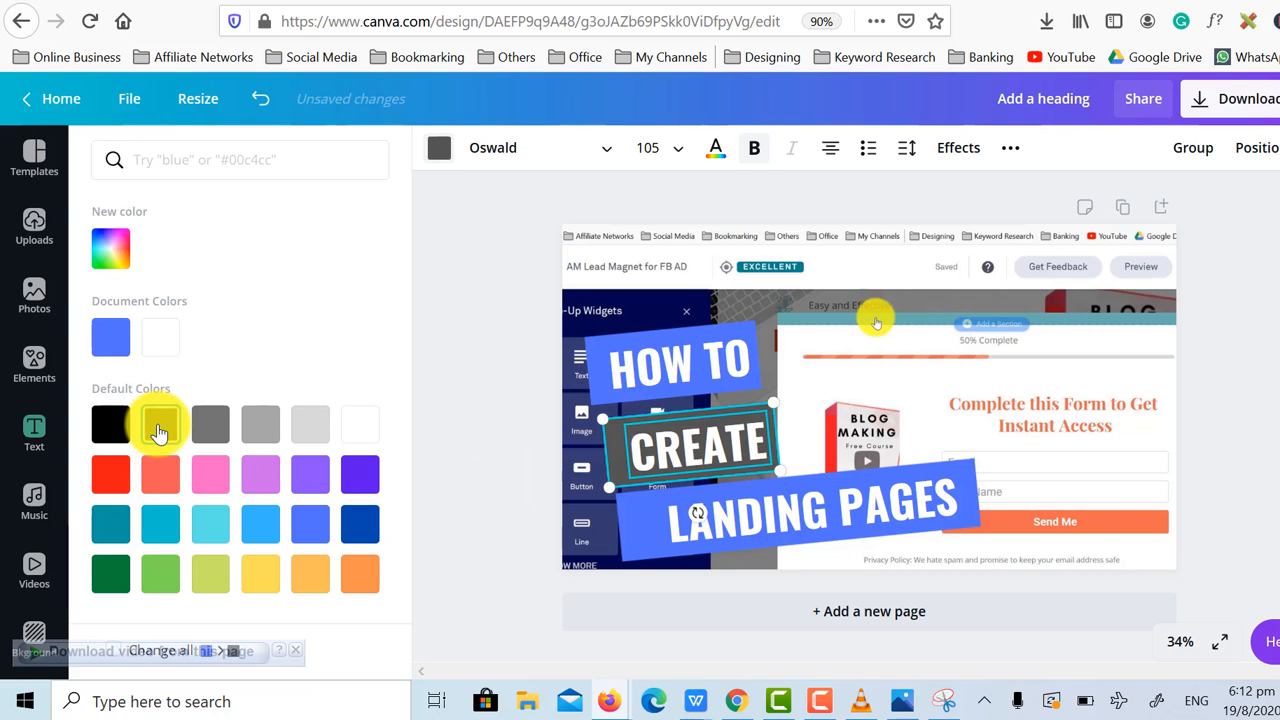
{"action": "left_click", "coordinate": [502, 354]}
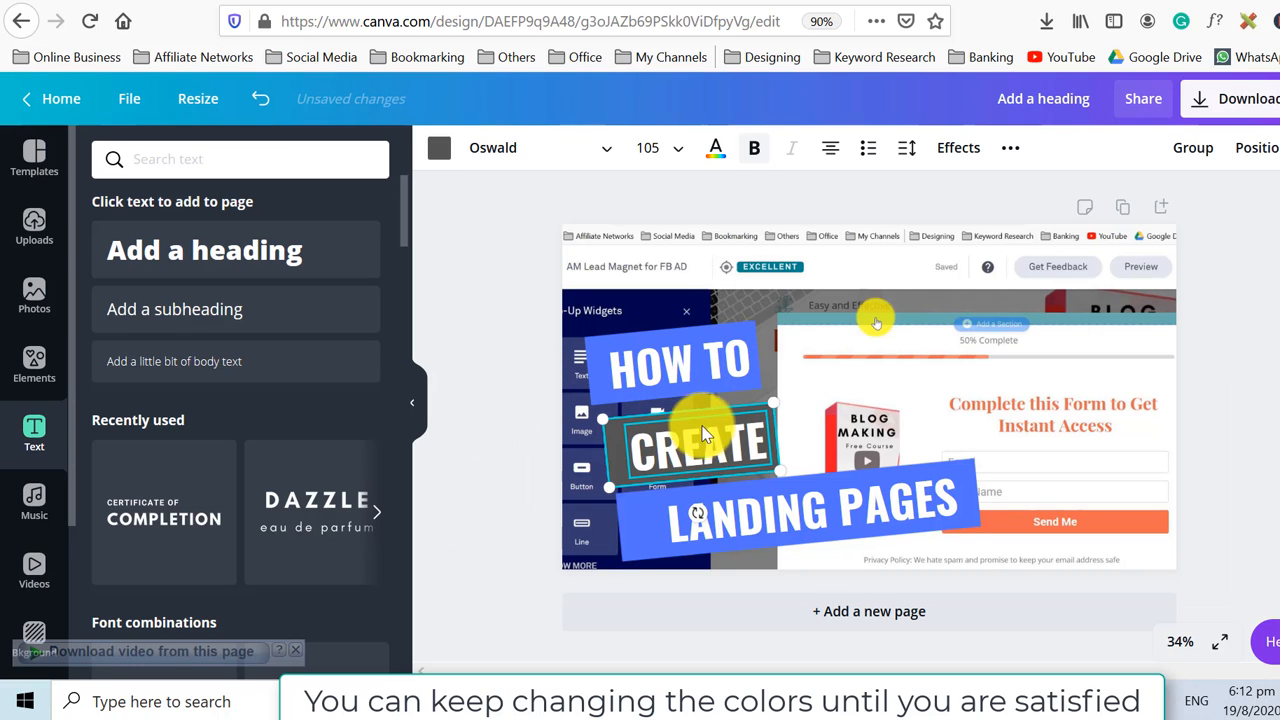
{"action": "left_click", "coordinate": [808, 518]}
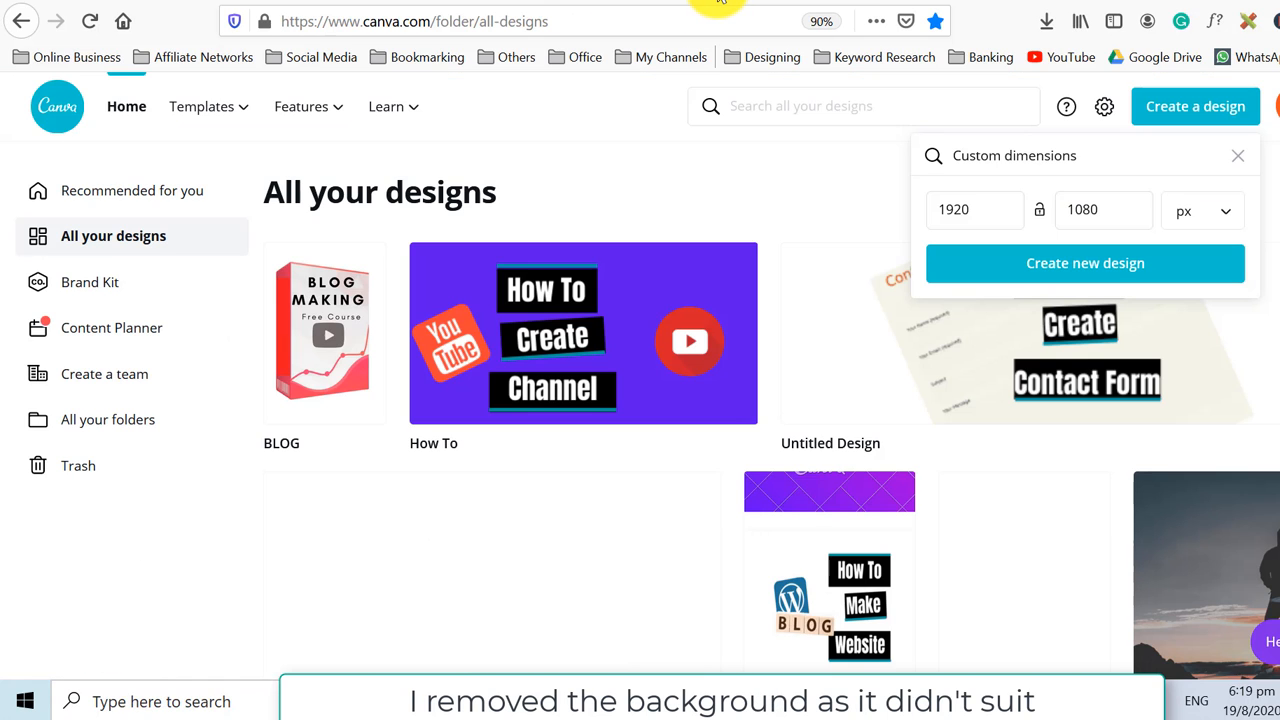
Upload the "THUMBNAIL PHOTO" image from the Downloads folder of the computer.
{"action": "left_click", "coordinate": [845, 1]}
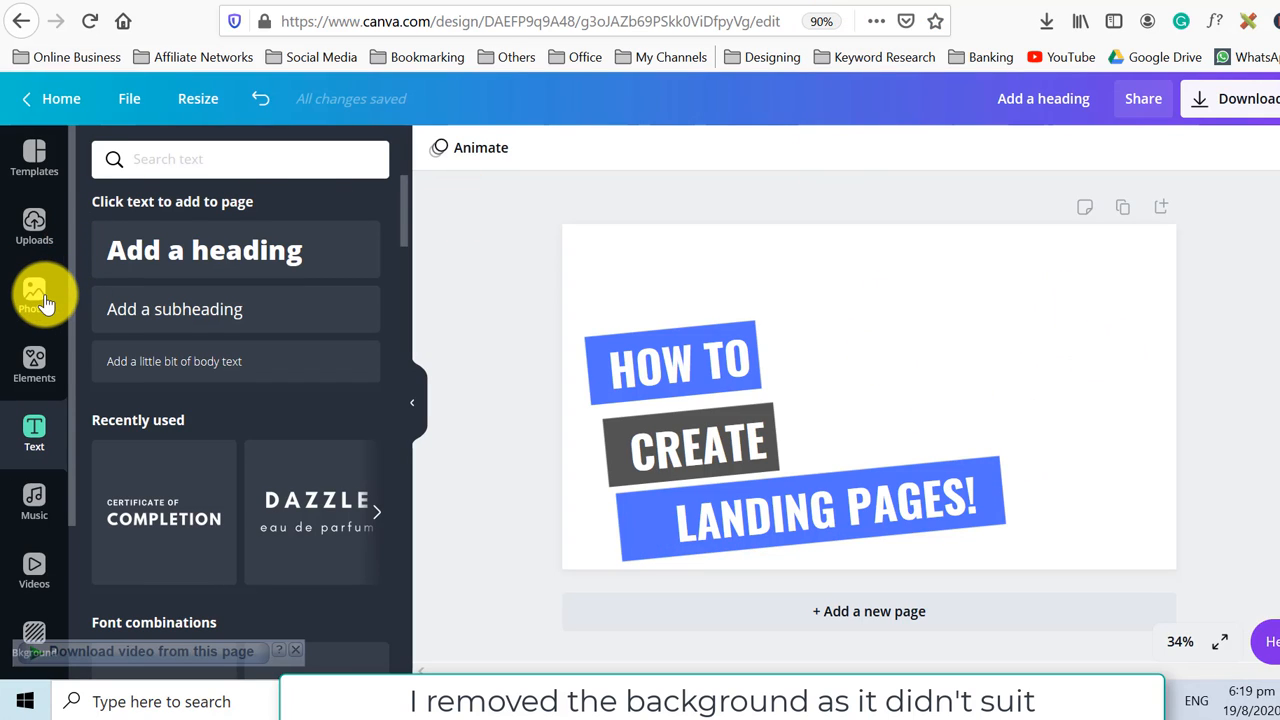
{"action": "left_click", "coordinate": [36, 220]}
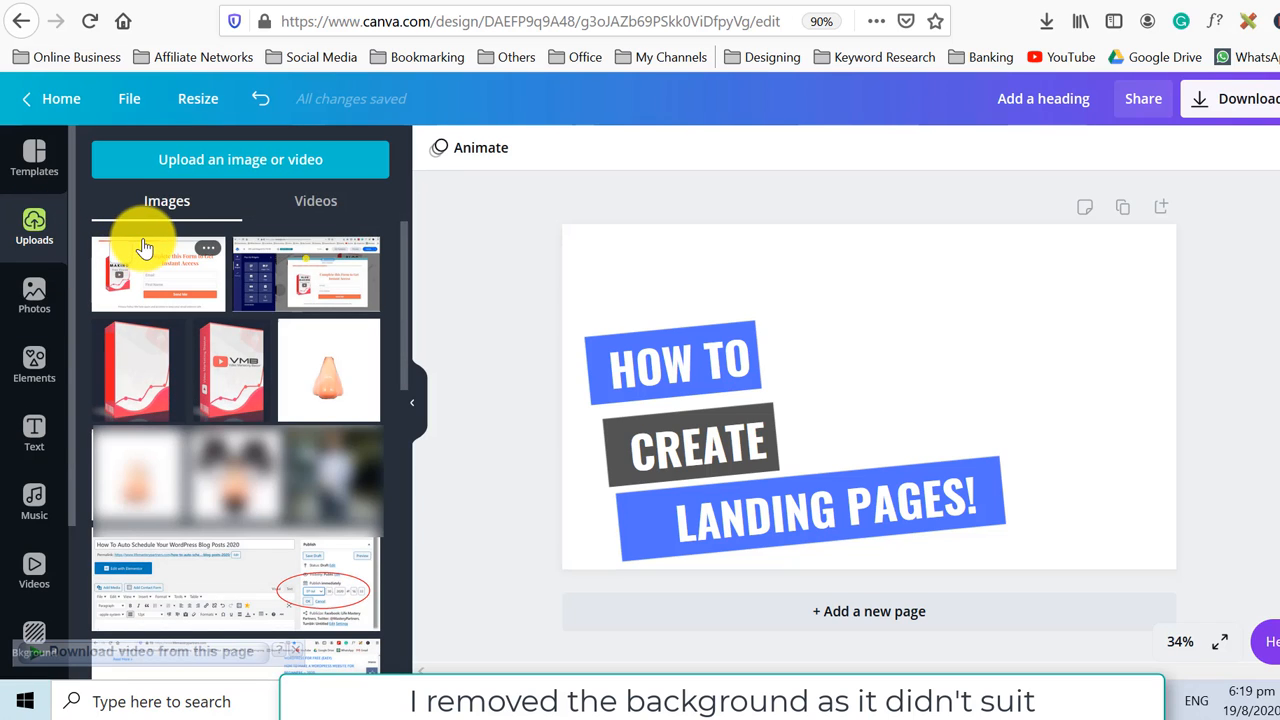
{"action": "left_click", "coordinate": [223, 166]}
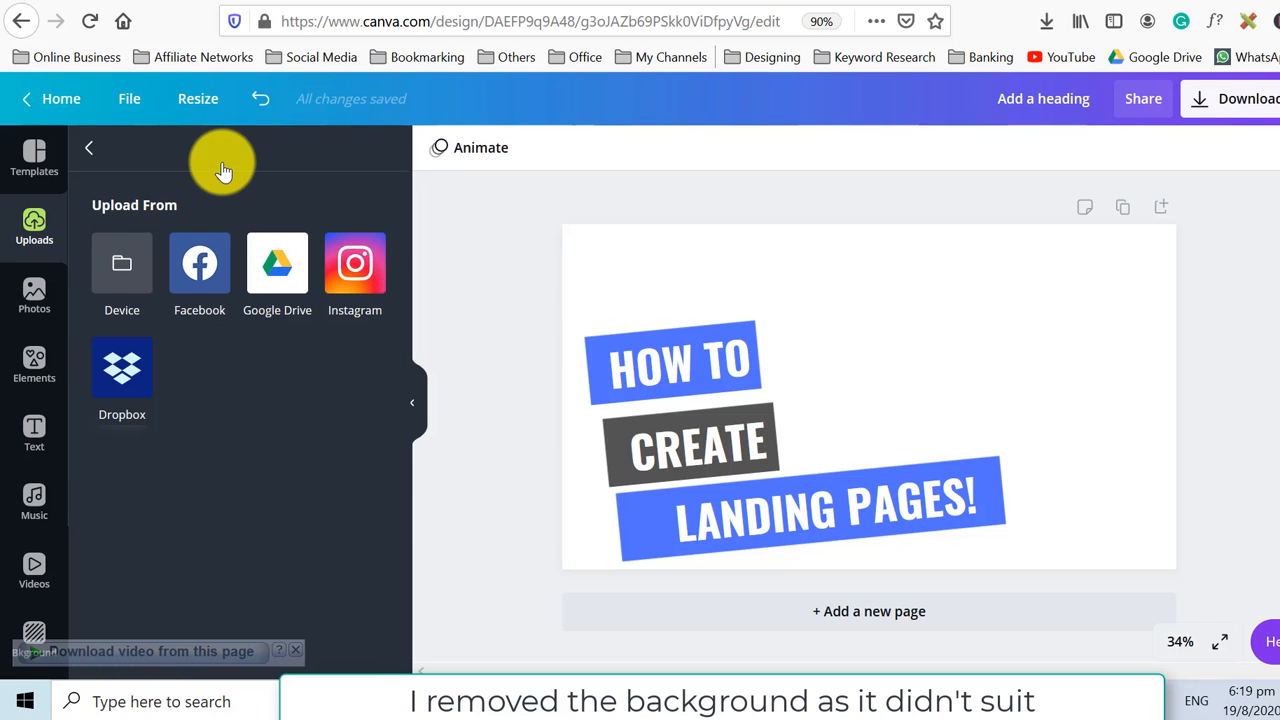
{"action": "left_click", "coordinate": [128, 265]}
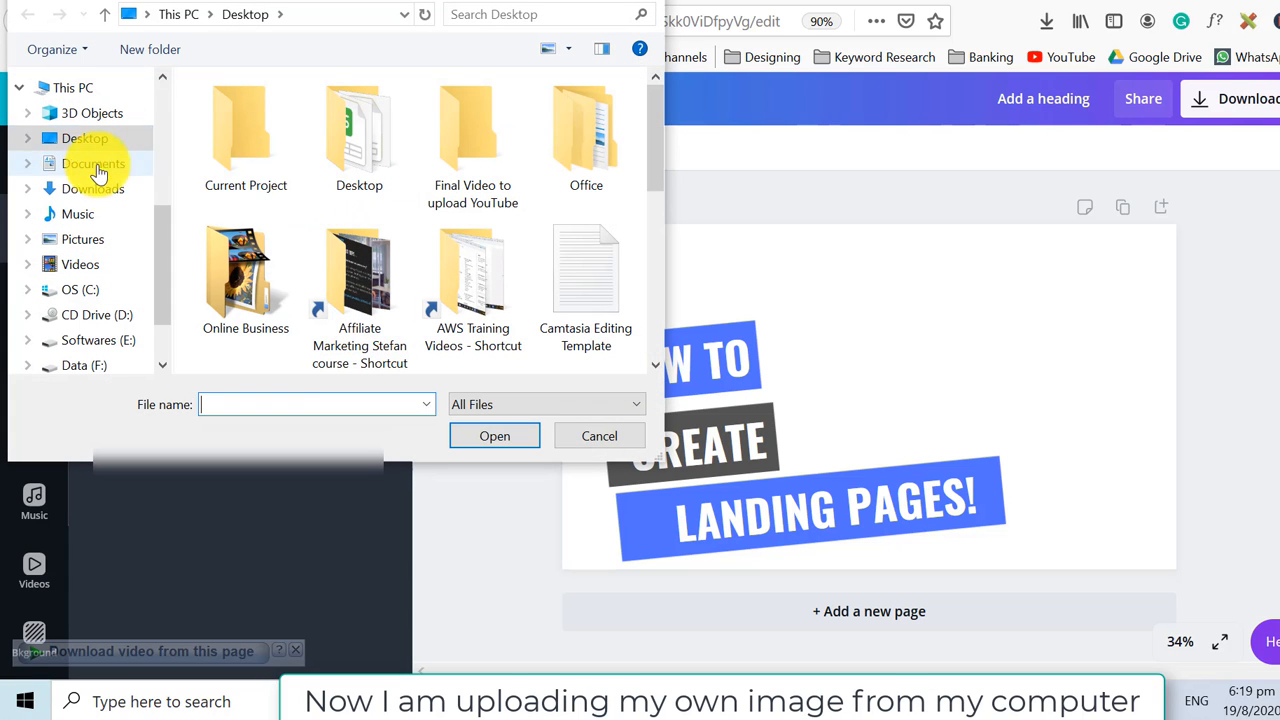
{"action": "left_click", "coordinate": [105, 188]}
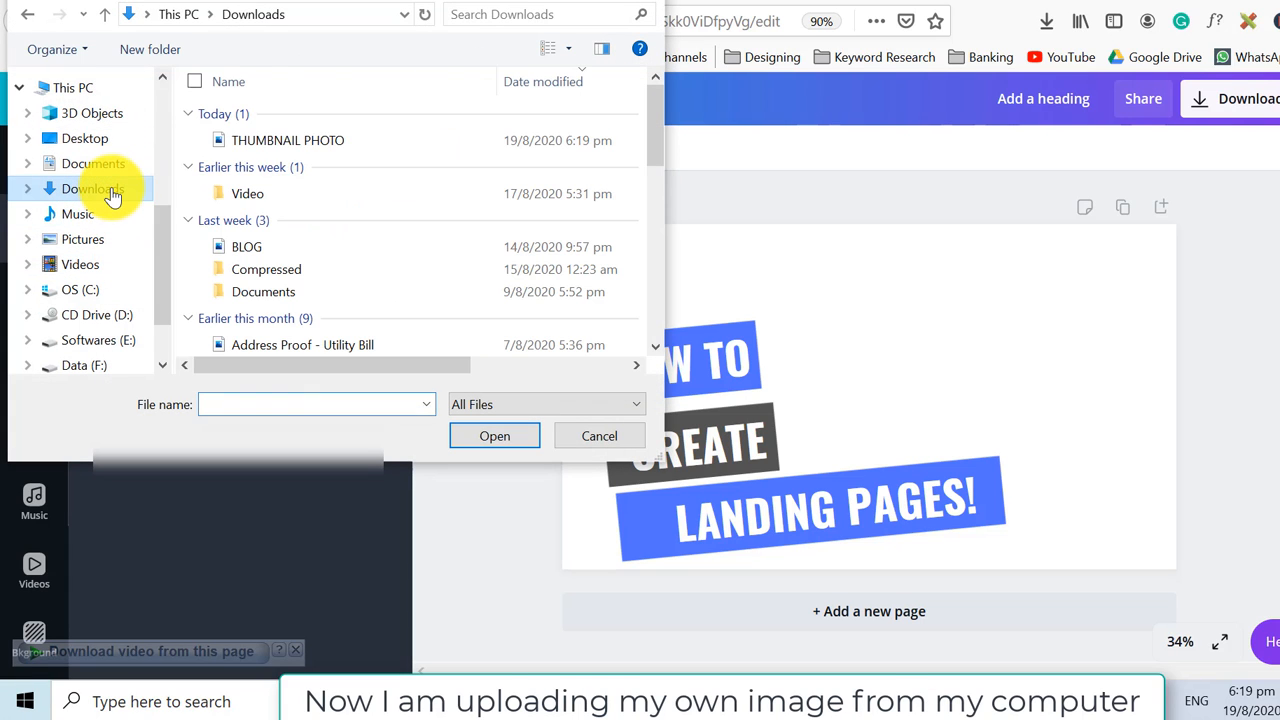
{"action": "double_click", "coordinate": [297, 143]}
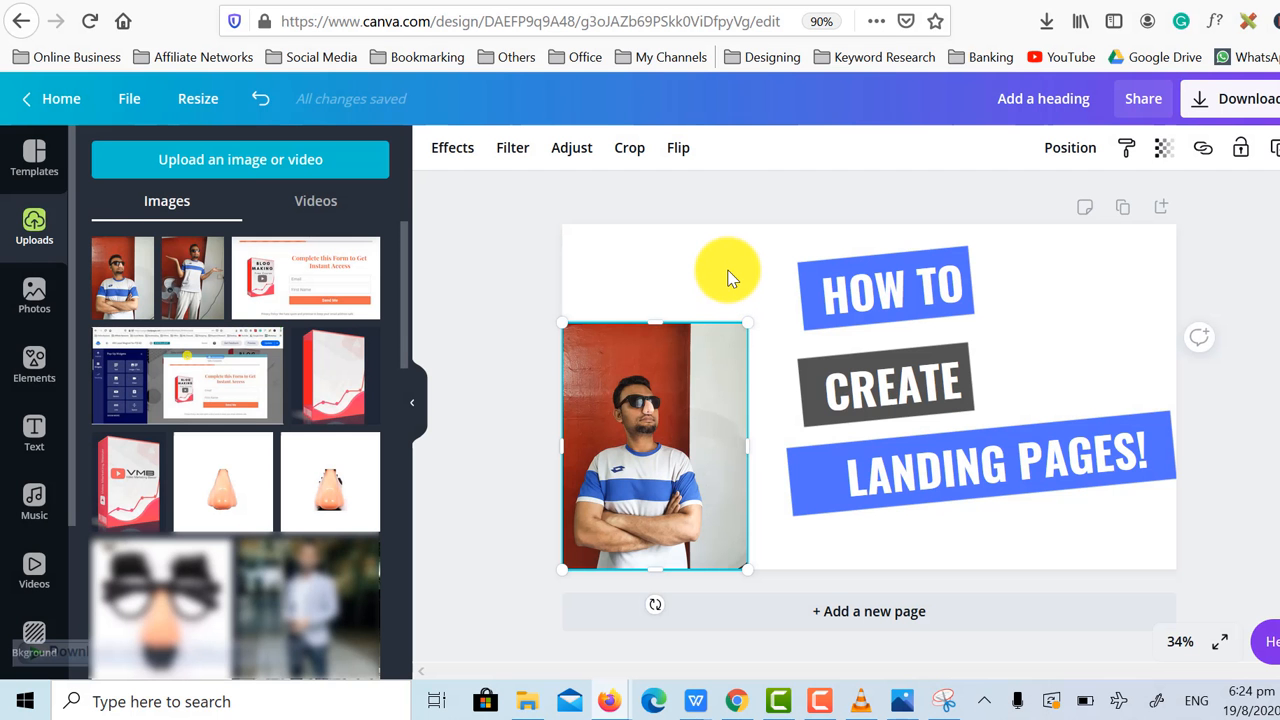
Remove the background of the placed person photo with the Background Remover effect.
{"action": "left_click", "coordinate": [730, 276]}
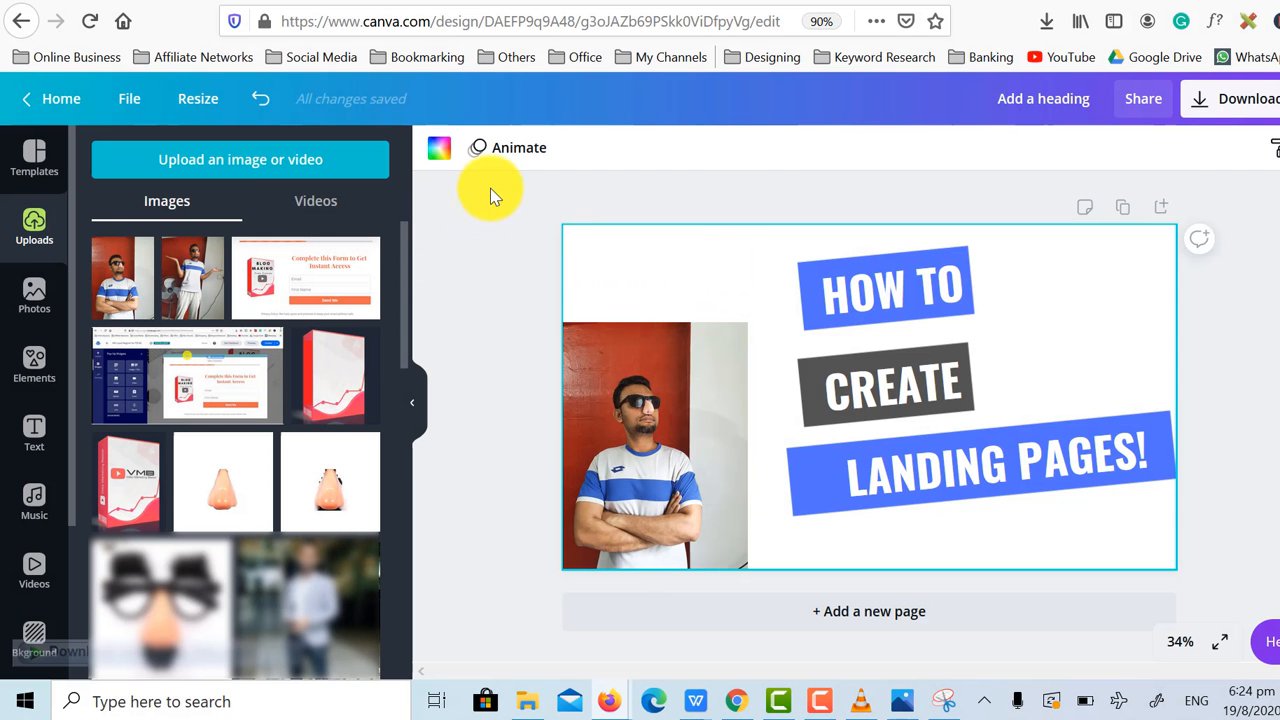
{"action": "left_click", "coordinate": [656, 428]}
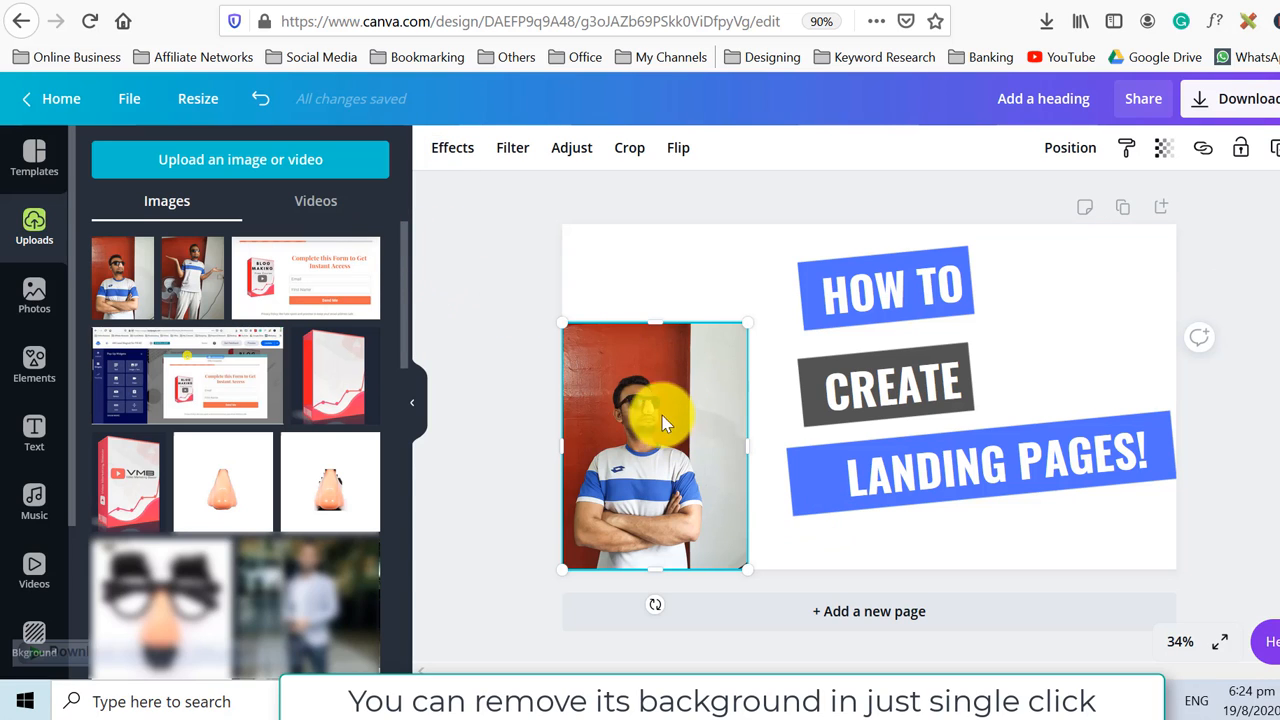
{"action": "left_click", "coordinate": [467, 150]}
{"action": "left_click", "coordinate": [212, 222]}
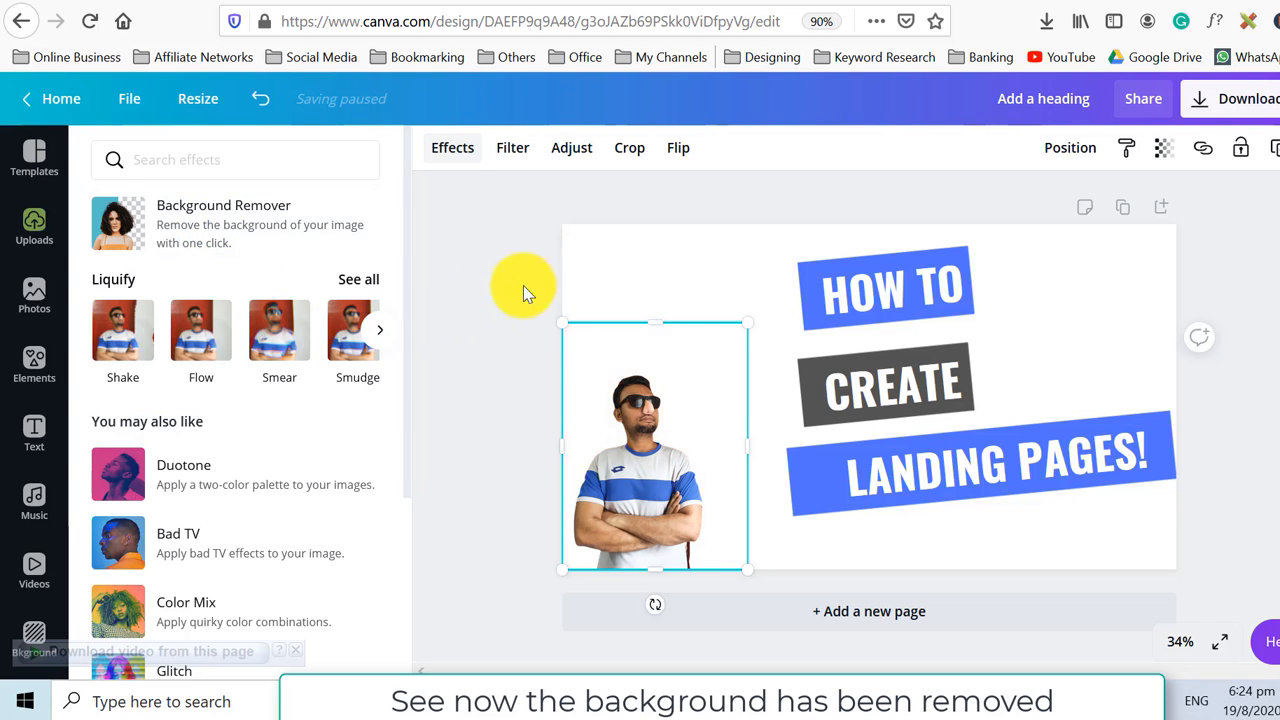
{"action": "left_click", "coordinate": [738, 279]}
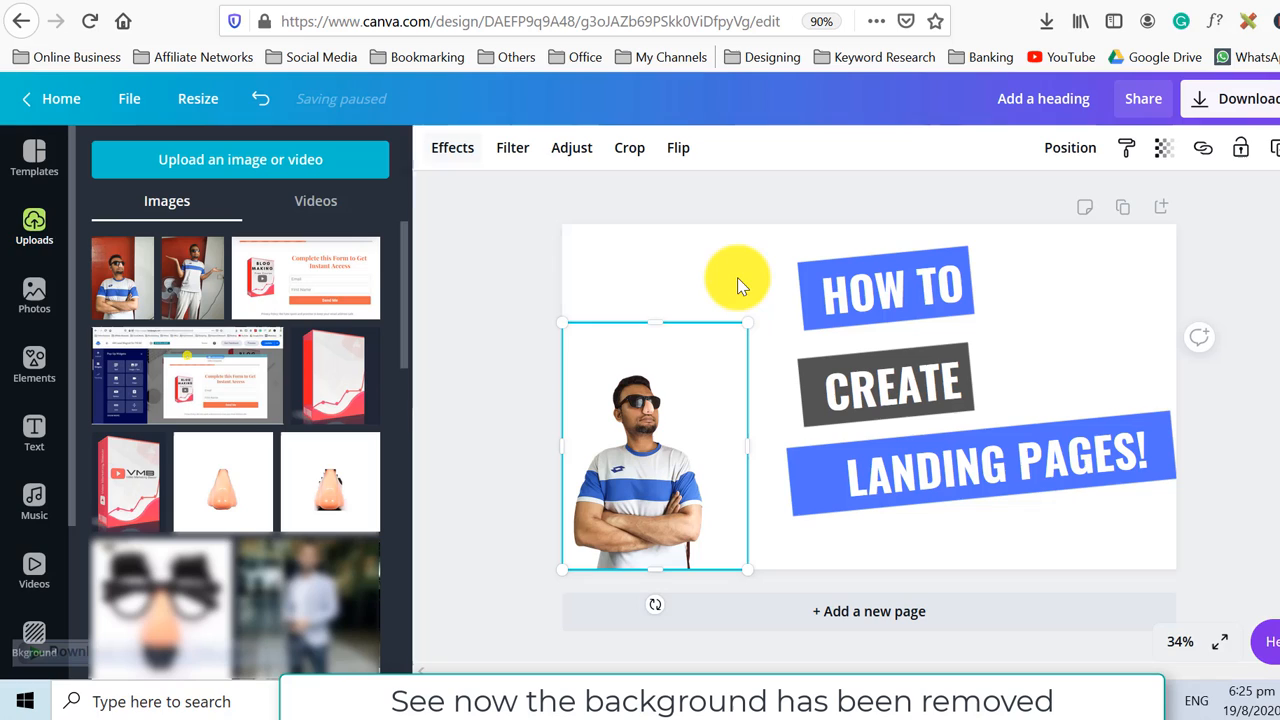
Select the person photo and browse its filter presets and adjustment settings.
{"action": "left_click", "coordinate": [1004, 527]}
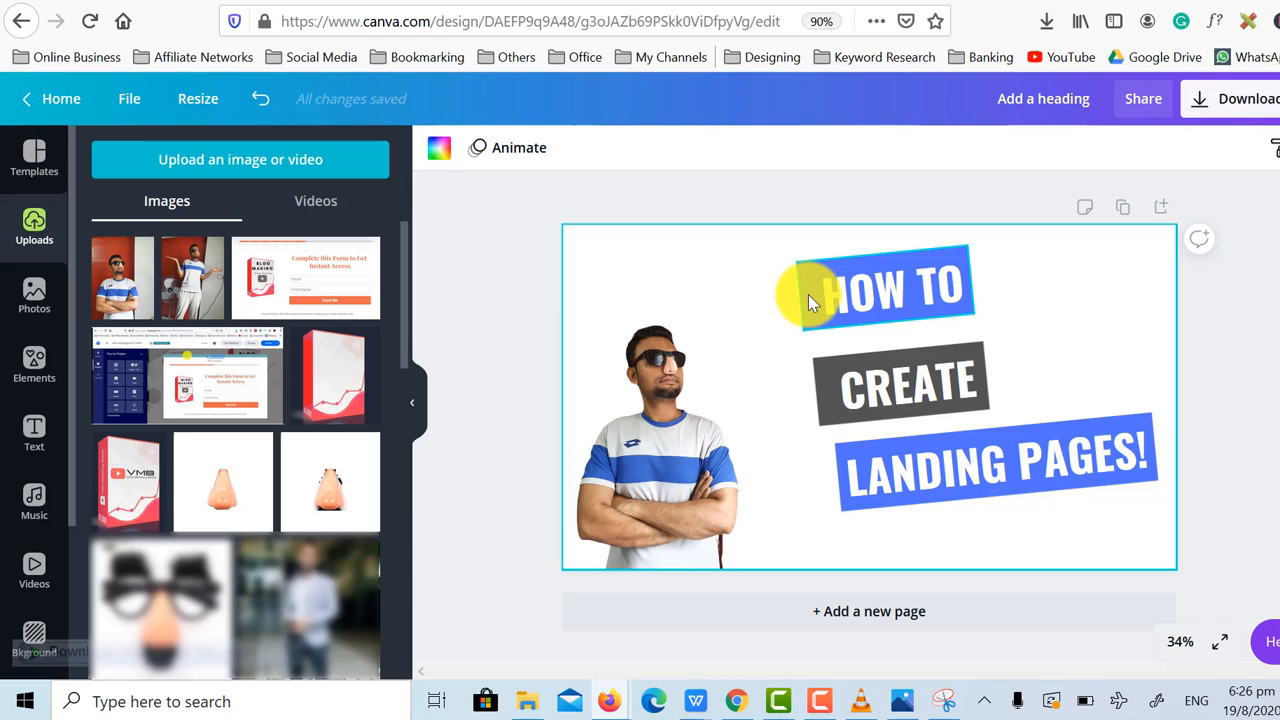
{"action": "key", "text": "Tab"}
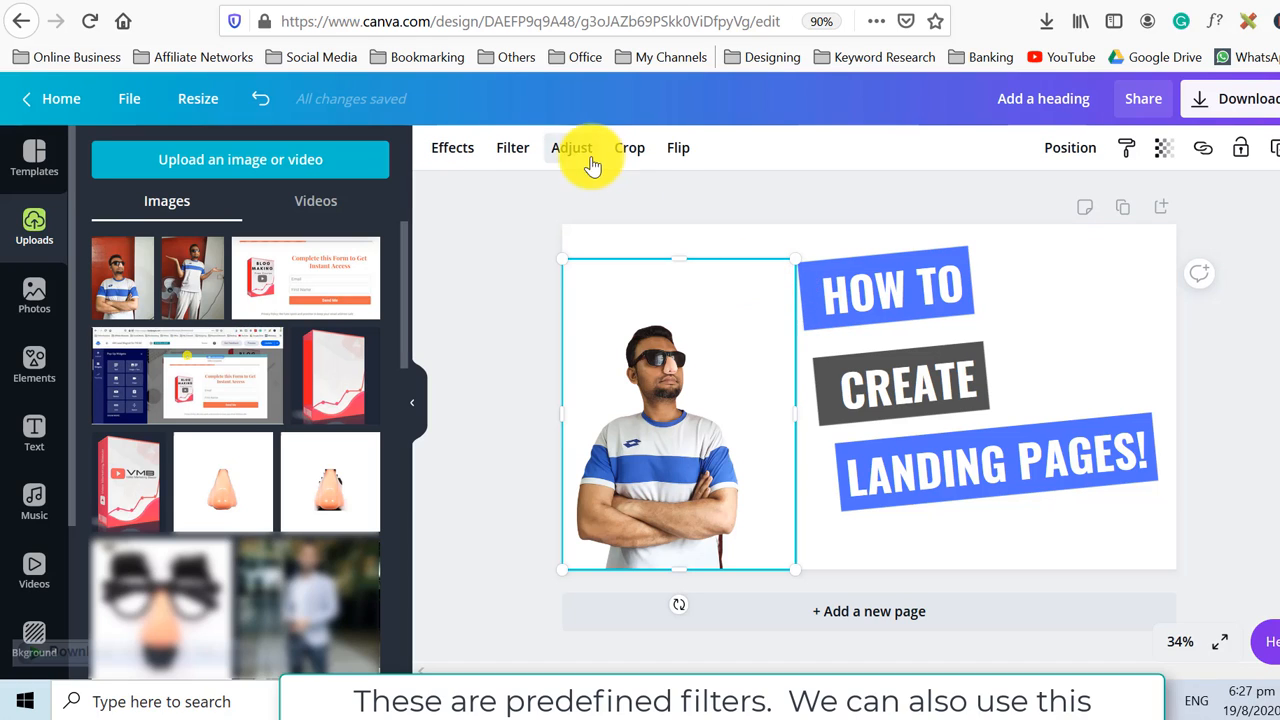
{"action": "left_click", "coordinate": [514, 153]}
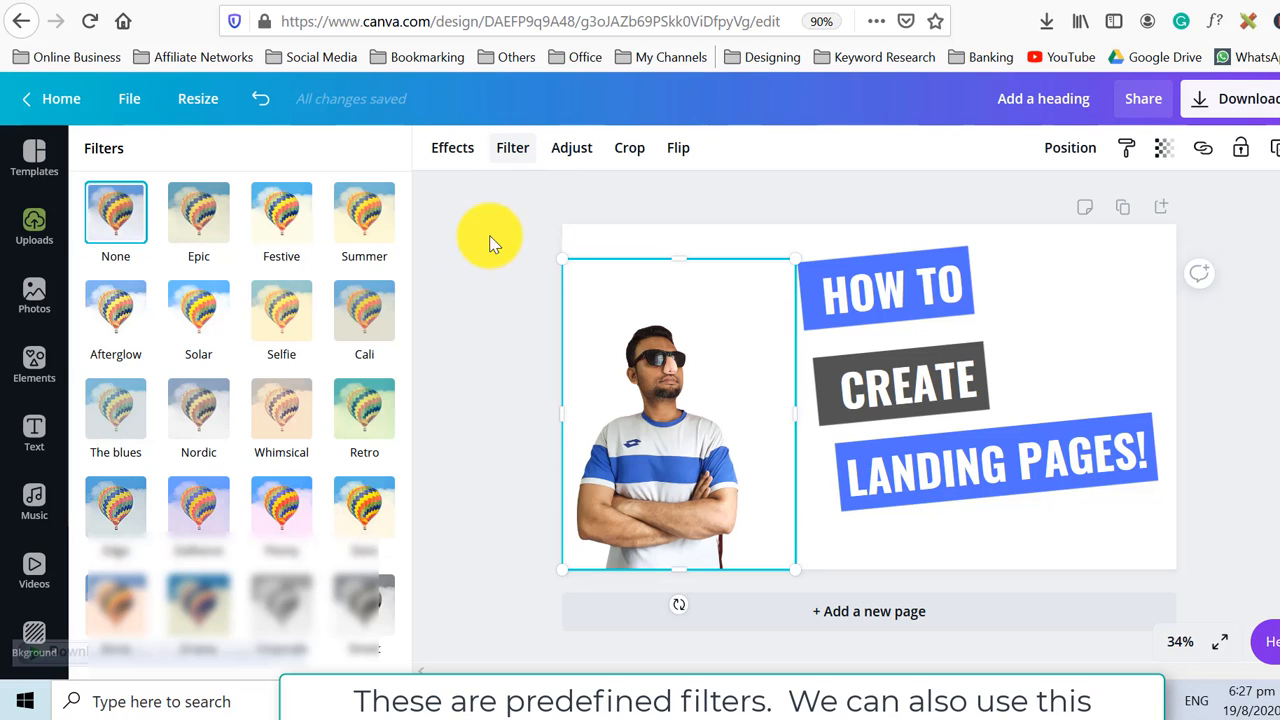
{"action": "left_click", "coordinate": [574, 160]}
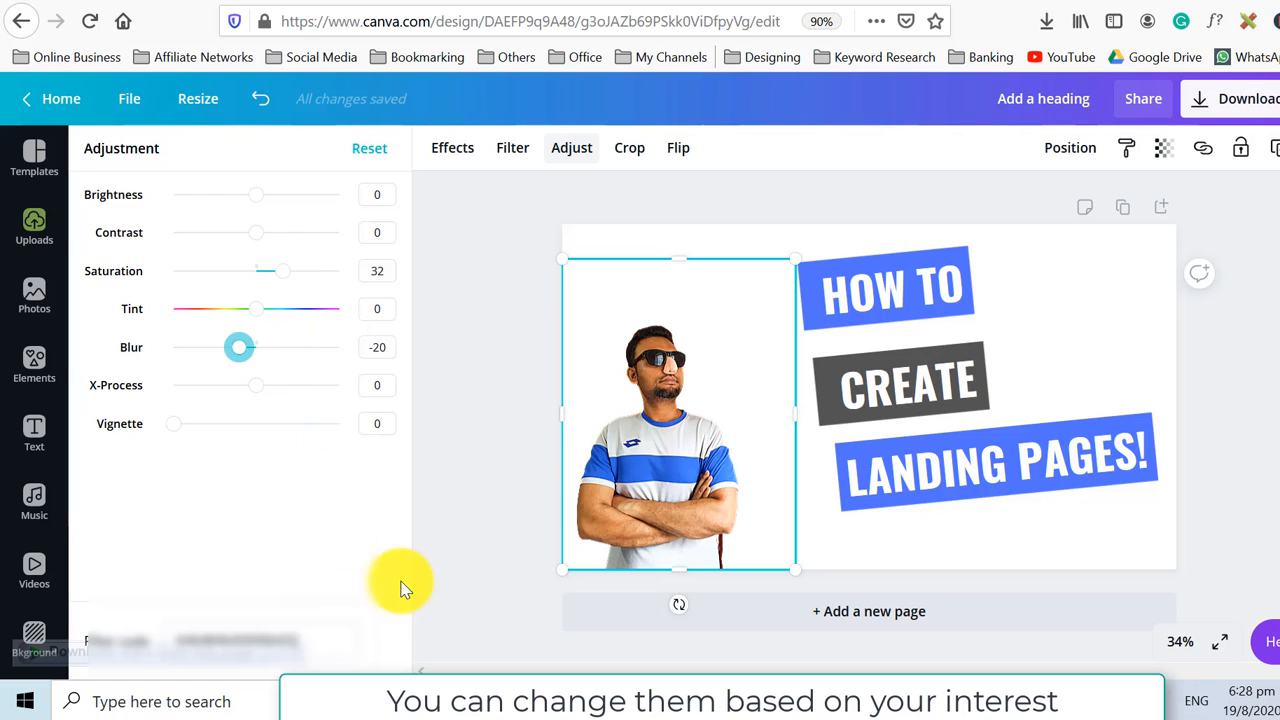
{"action": "left_click", "coordinate": [1101, 331]}
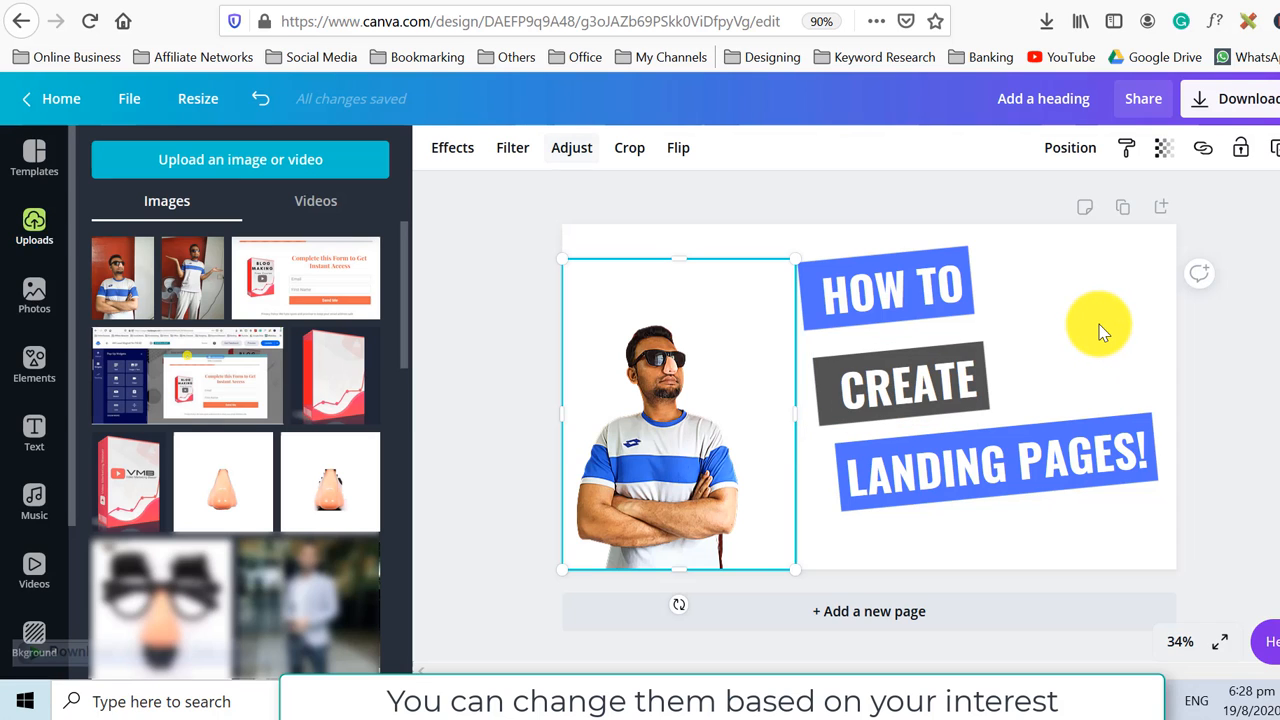
{"action": "left_click", "coordinate": [1052, 288]}
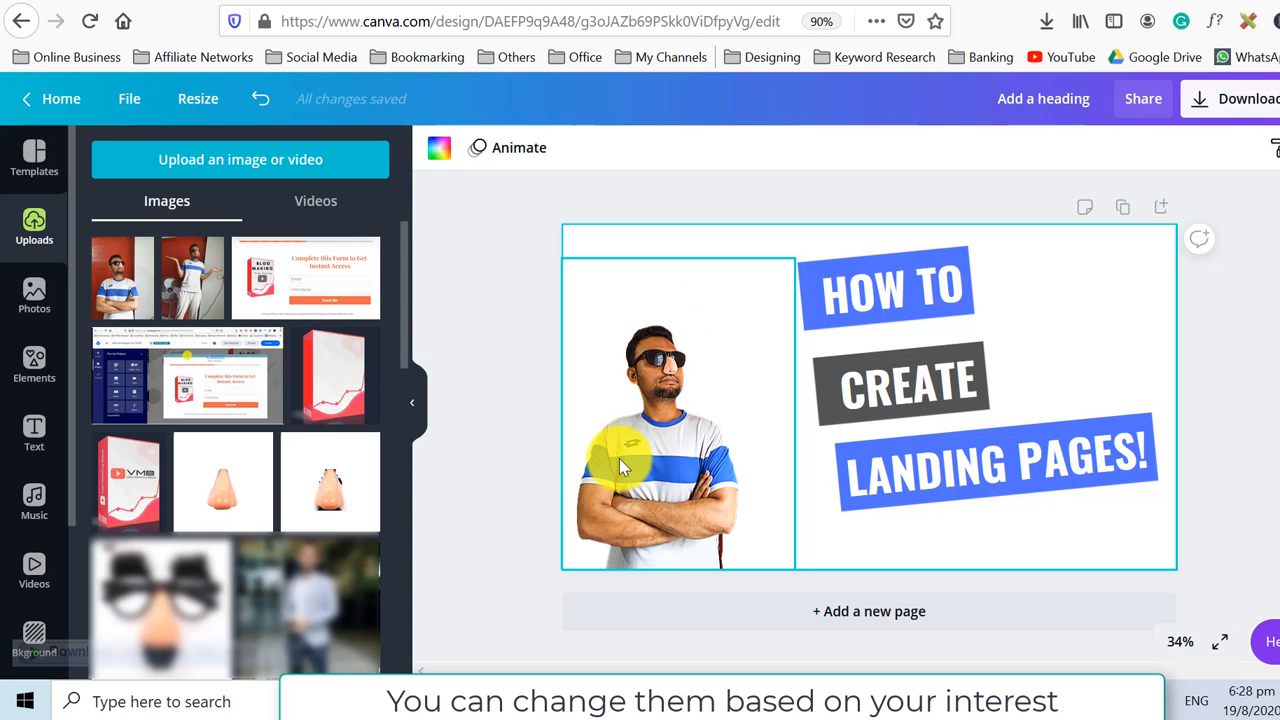
Enlarge the person photo and reposition it at the left side of the thumbnail.
{"action": "left_click_drag", "start_coordinate": [663, 360], "coordinate": [655, 375]}
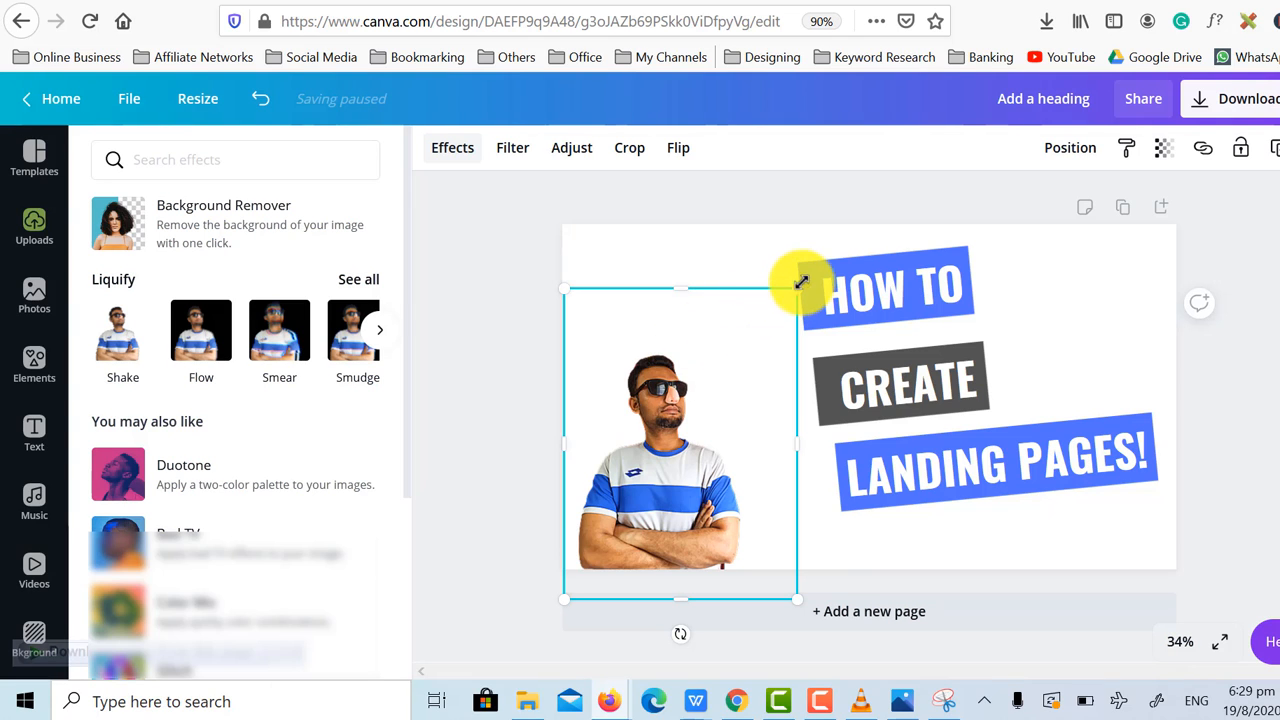
{"action": "left_click_drag", "start_coordinate": [799, 286], "coordinate": [852, 226]}
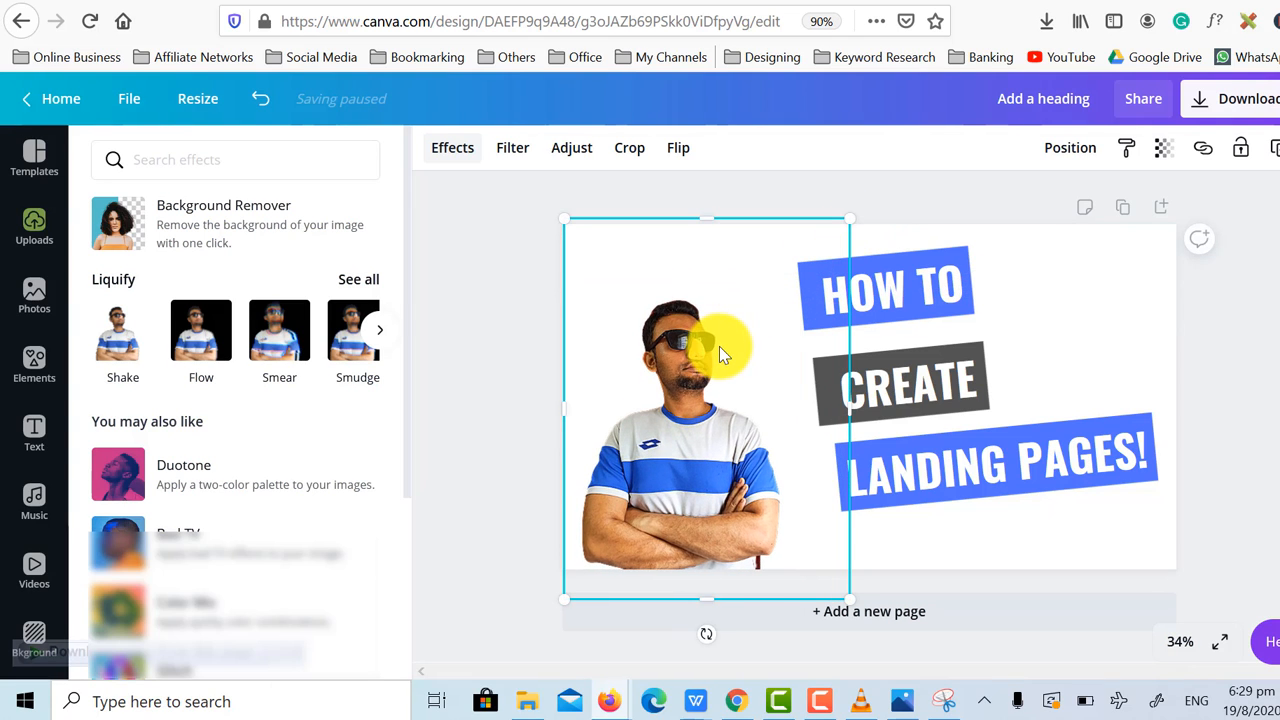
{"action": "left_click_drag", "start_coordinate": [708, 376], "coordinate": [700, 423]}
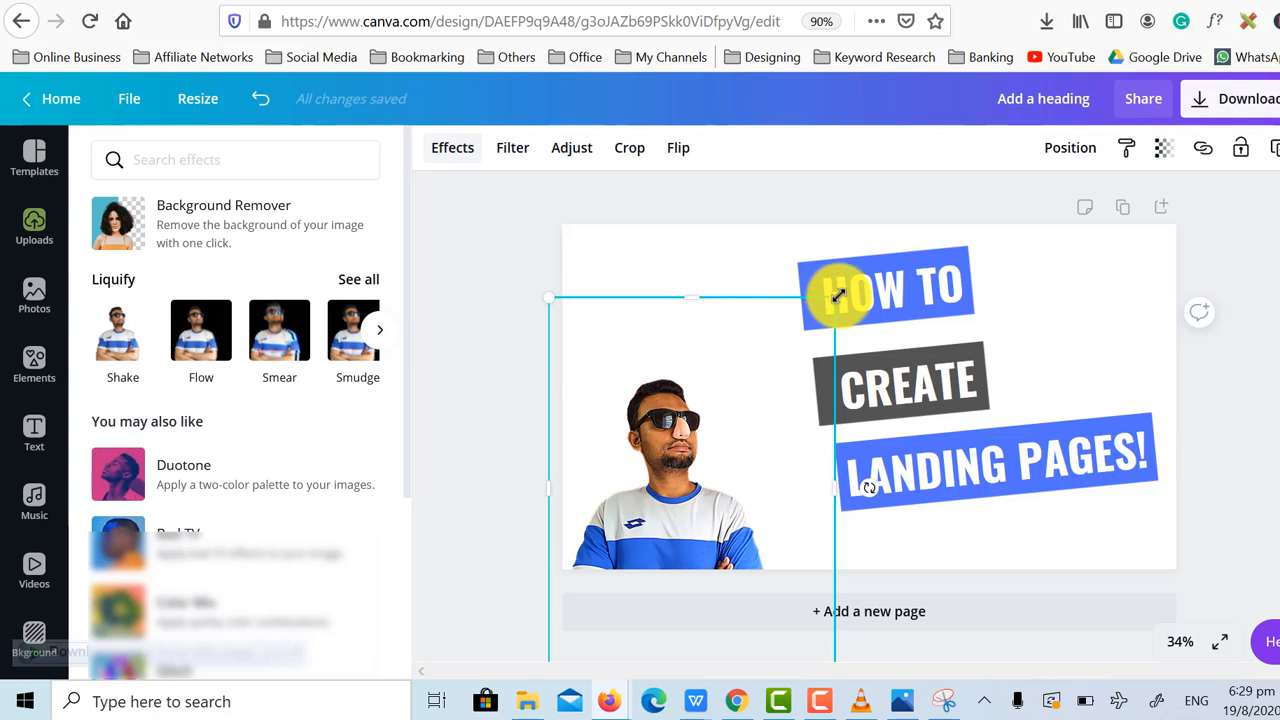
{"action": "left_click_drag", "start_coordinate": [836, 296], "coordinate": [851, 275]}
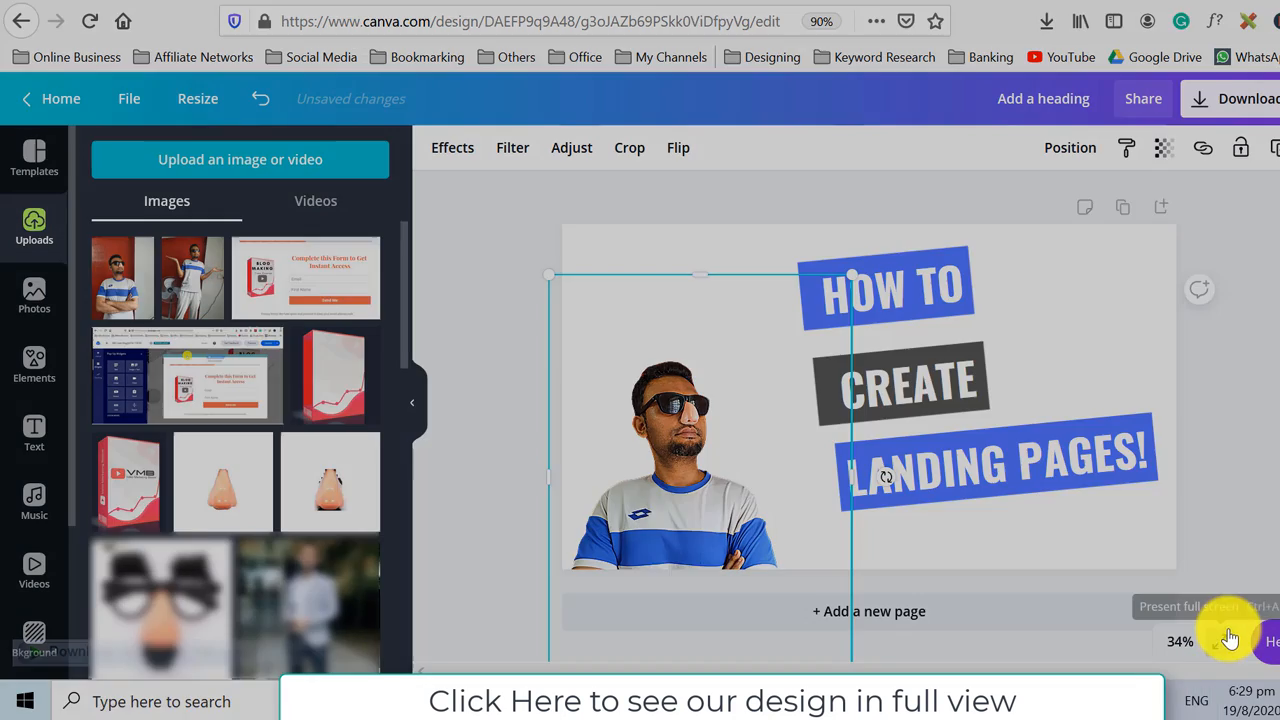
Preview the design in full-screen presentation view twice, nudging the photo upward in between.
{"action": "left_click", "coordinate": [1229, 634]}
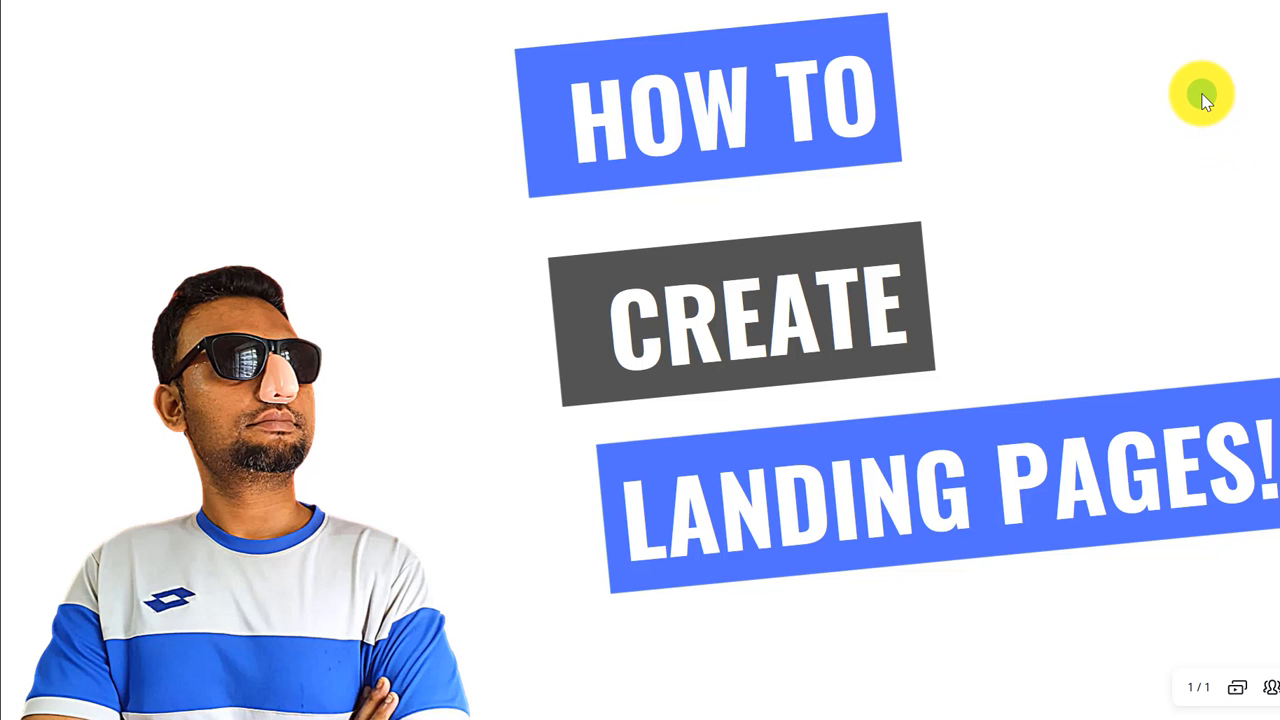
{"action": "key", "text": "Escape"}
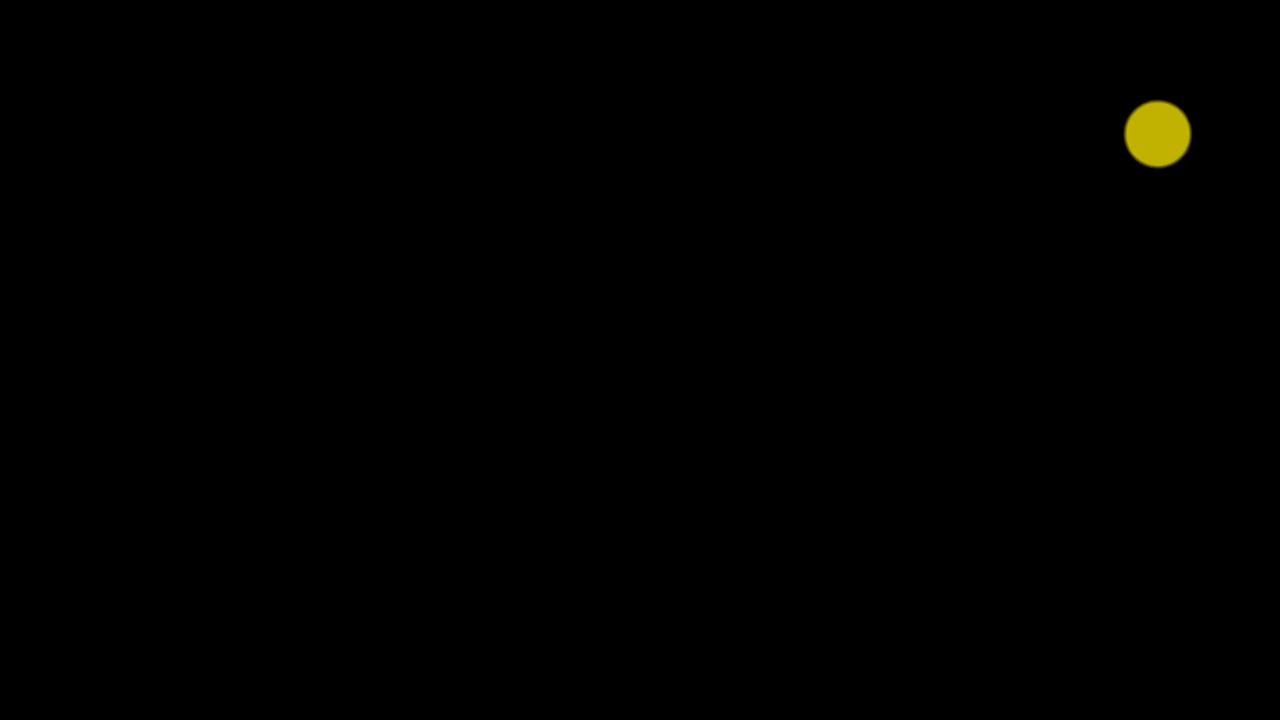
{"action": "left_click_drag", "start_coordinate": [708, 460], "coordinate": [712, 440]}
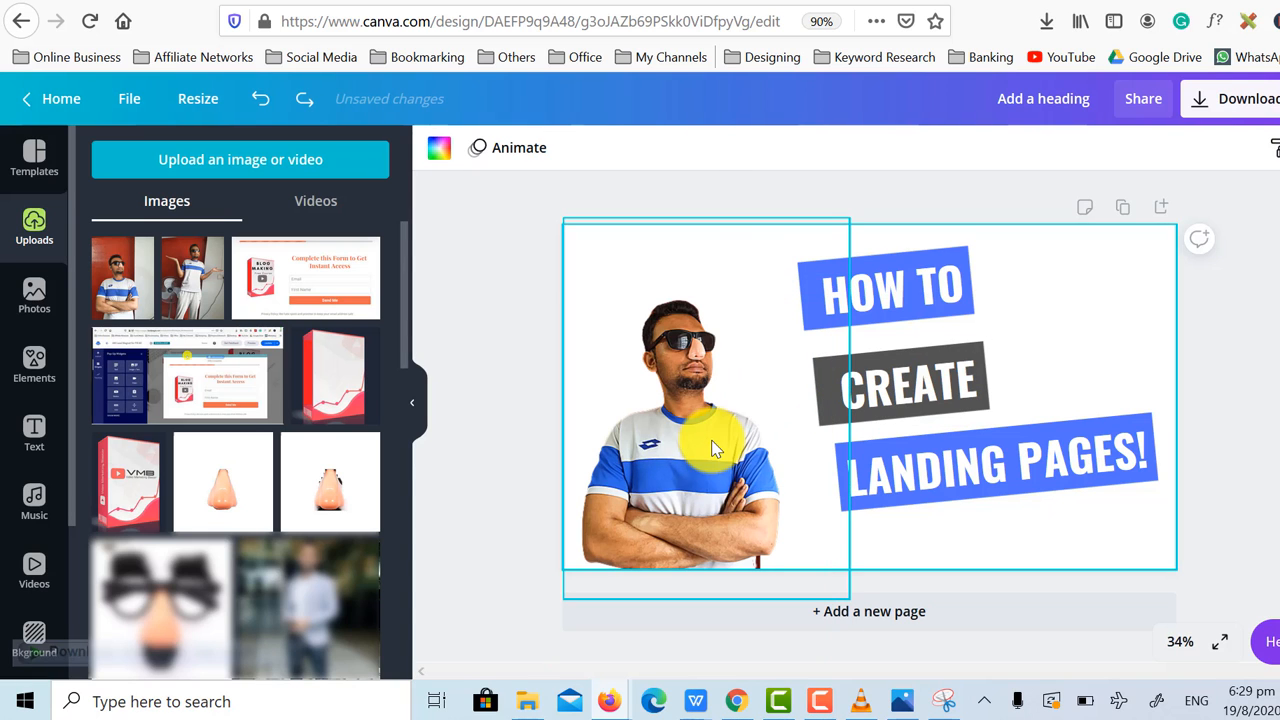
{"action": "left_click", "coordinate": [1225, 648]}
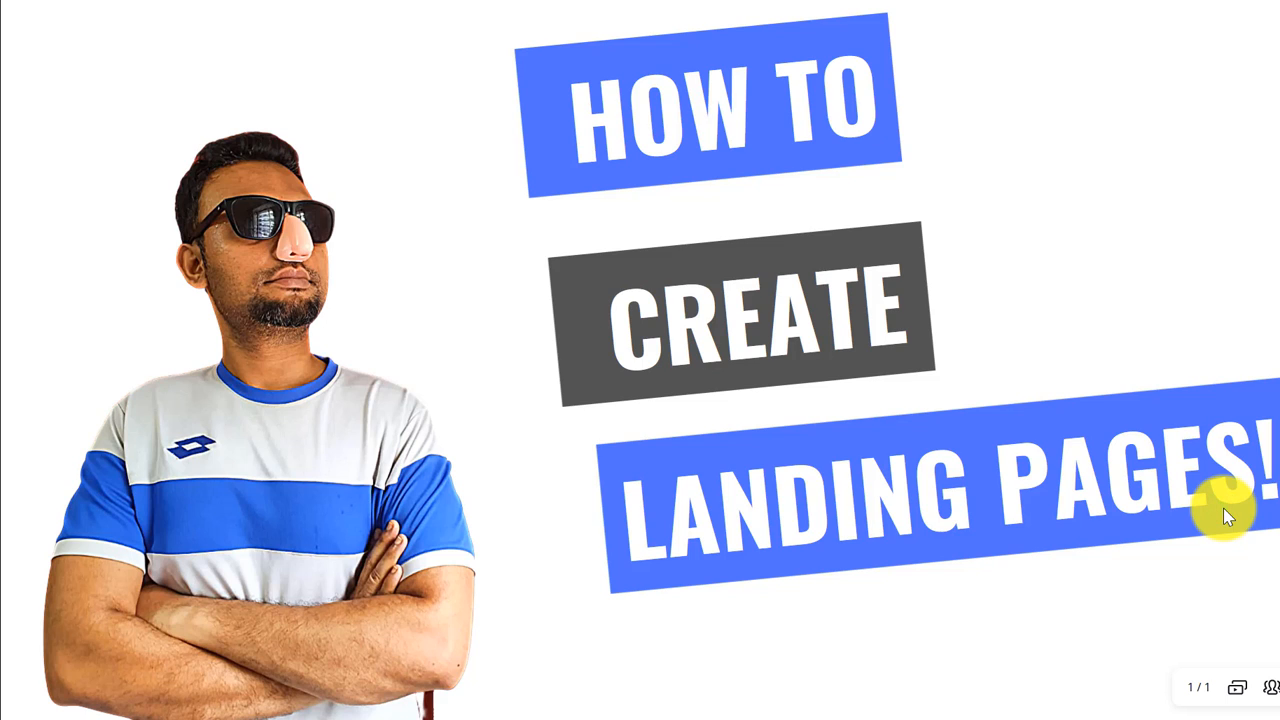
{"action": "key", "text": "Escape"}
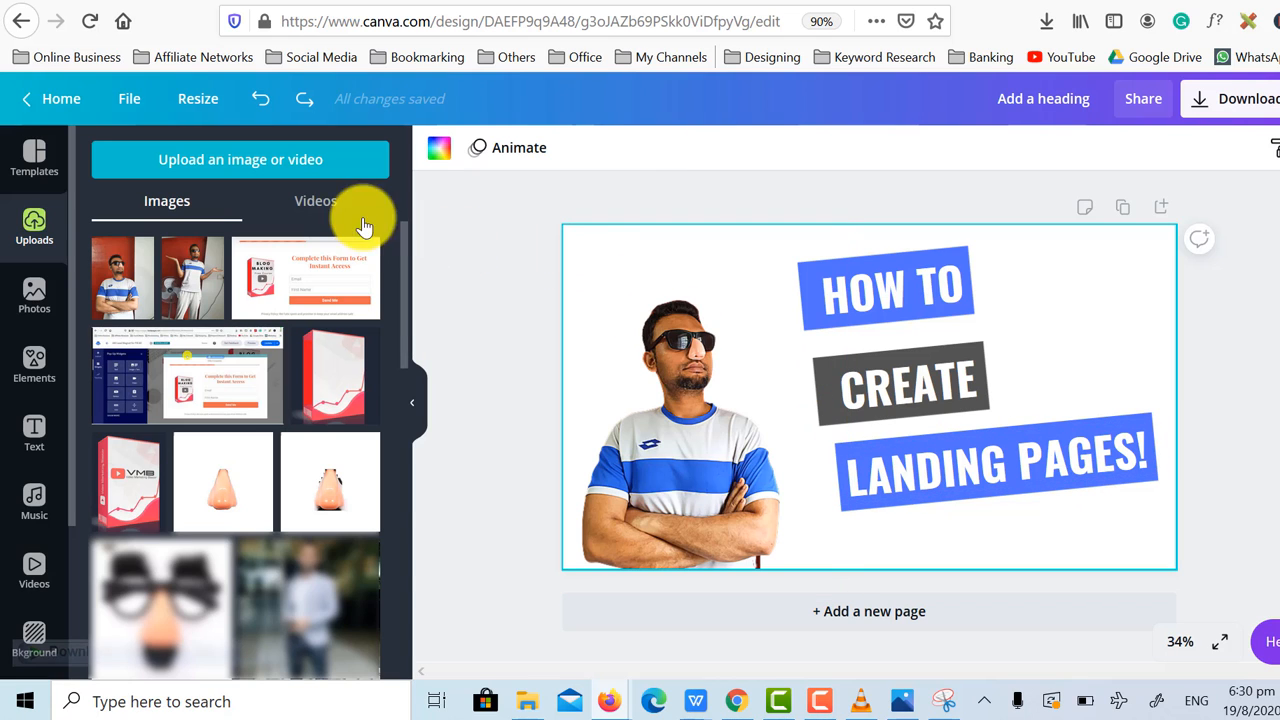
Add a square shape, fill it white, then rotate and enlarge it across the right part of the thumbnail.
{"action": "left_click", "coordinate": [35, 365]}
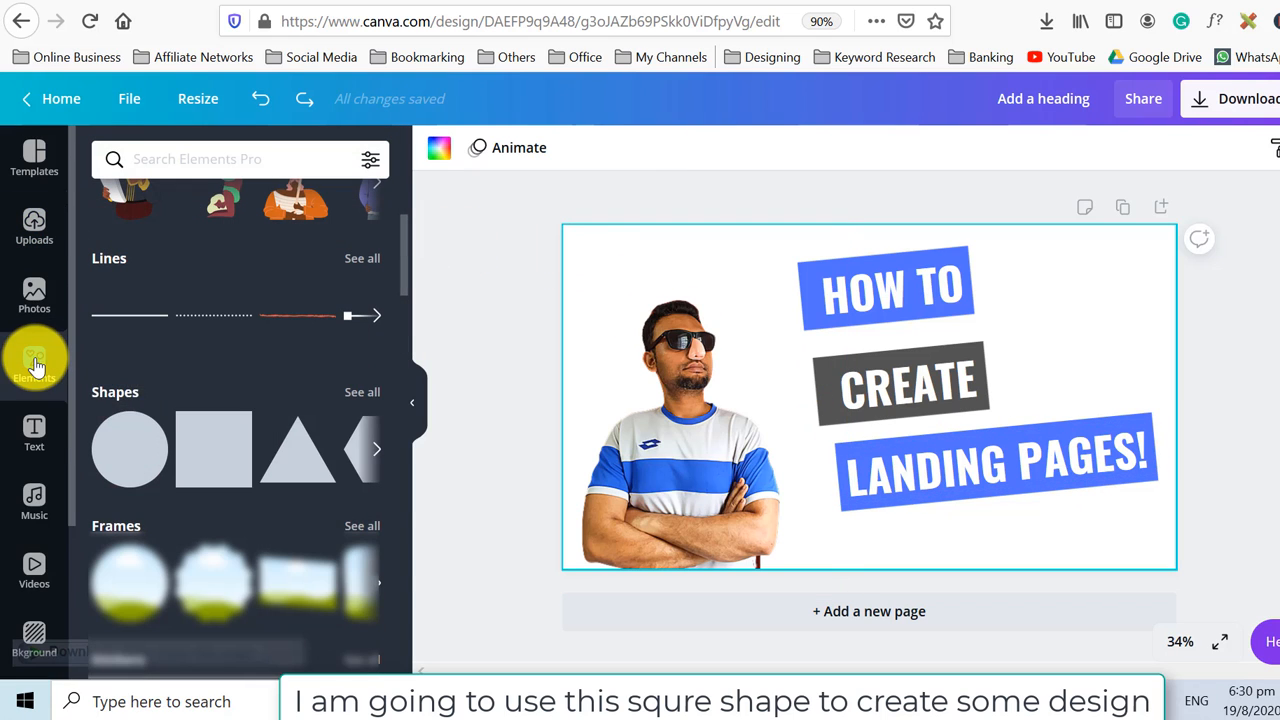
{"action": "left_click", "coordinate": [207, 450]}
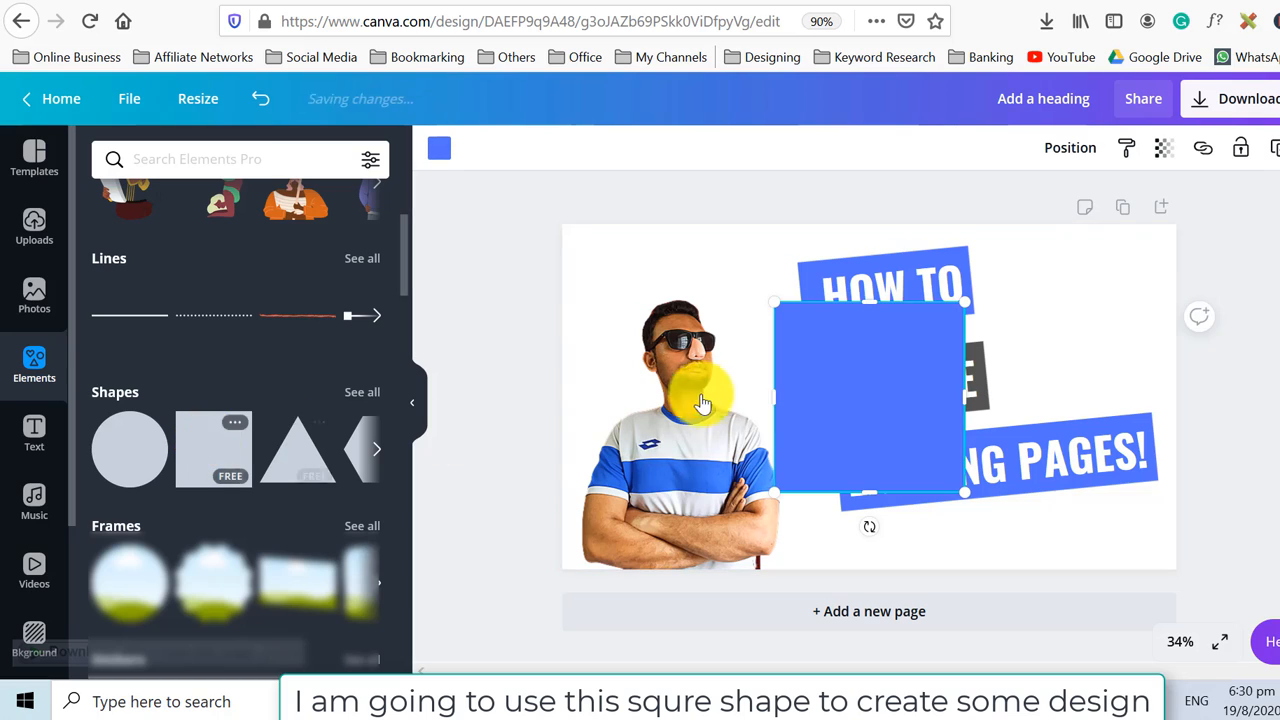
{"action": "left_click", "coordinate": [442, 152]}
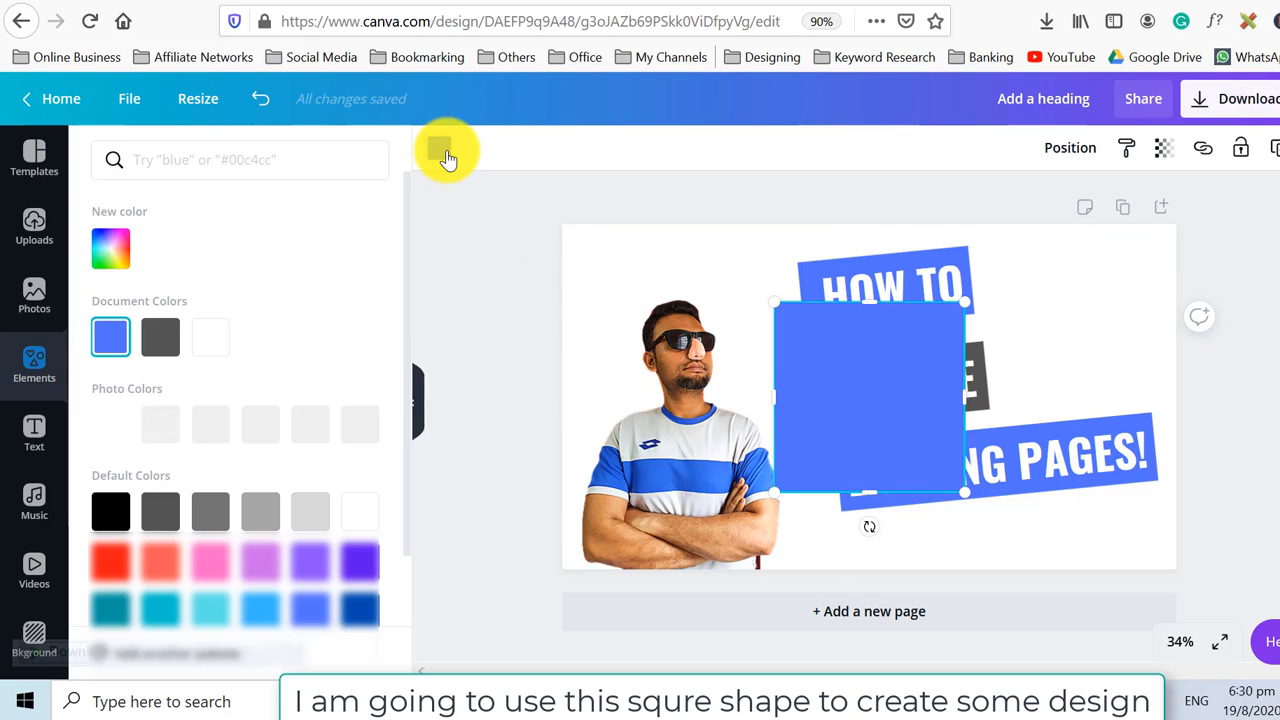
{"action": "left_click", "coordinate": [215, 340]}
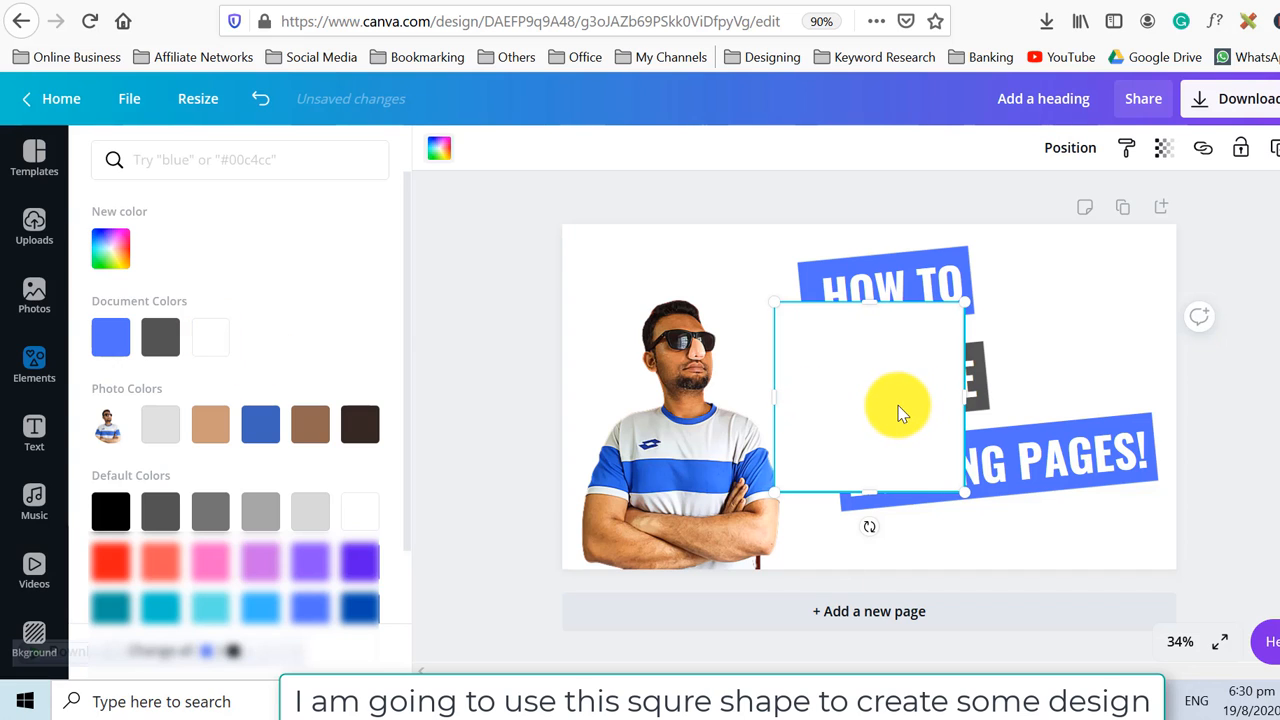
{"action": "left_click_drag", "start_coordinate": [898, 412], "coordinate": [680, 371]}
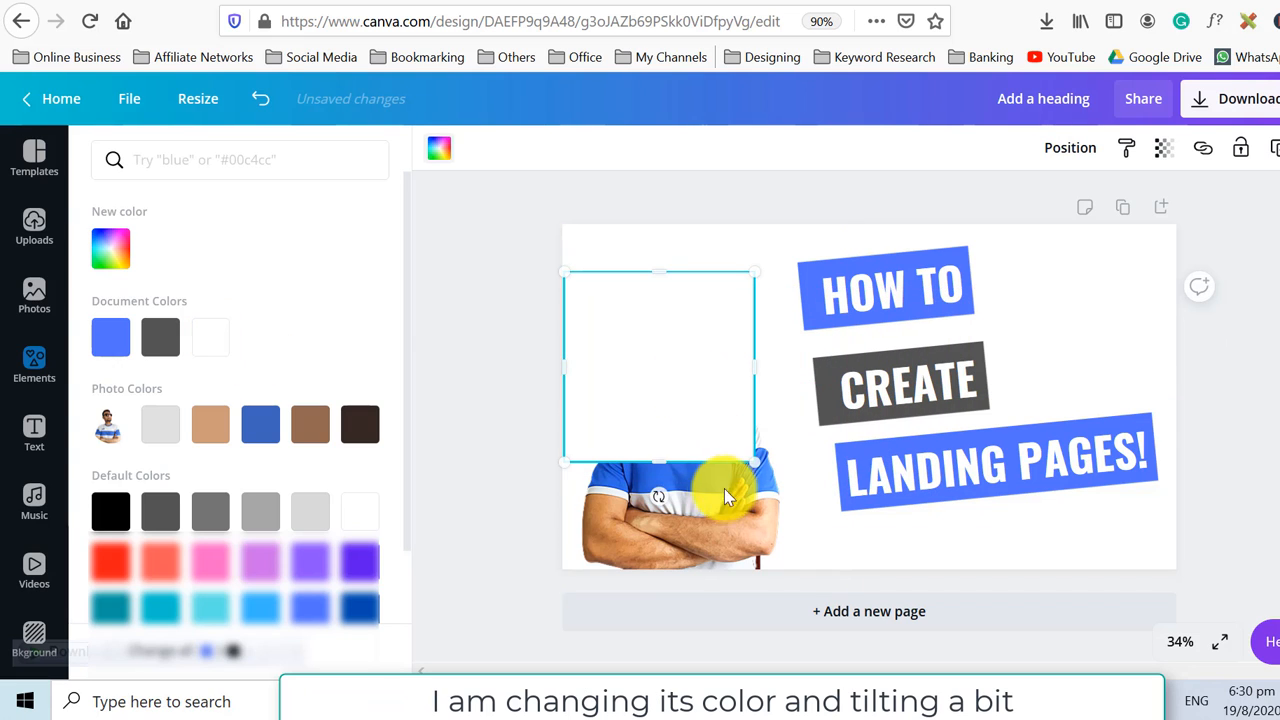
{"action": "left_click_drag", "start_coordinate": [658, 497], "coordinate": [766, 534]}
{"action": "left_click_drag", "start_coordinate": [674, 391], "coordinate": [596, 350]}
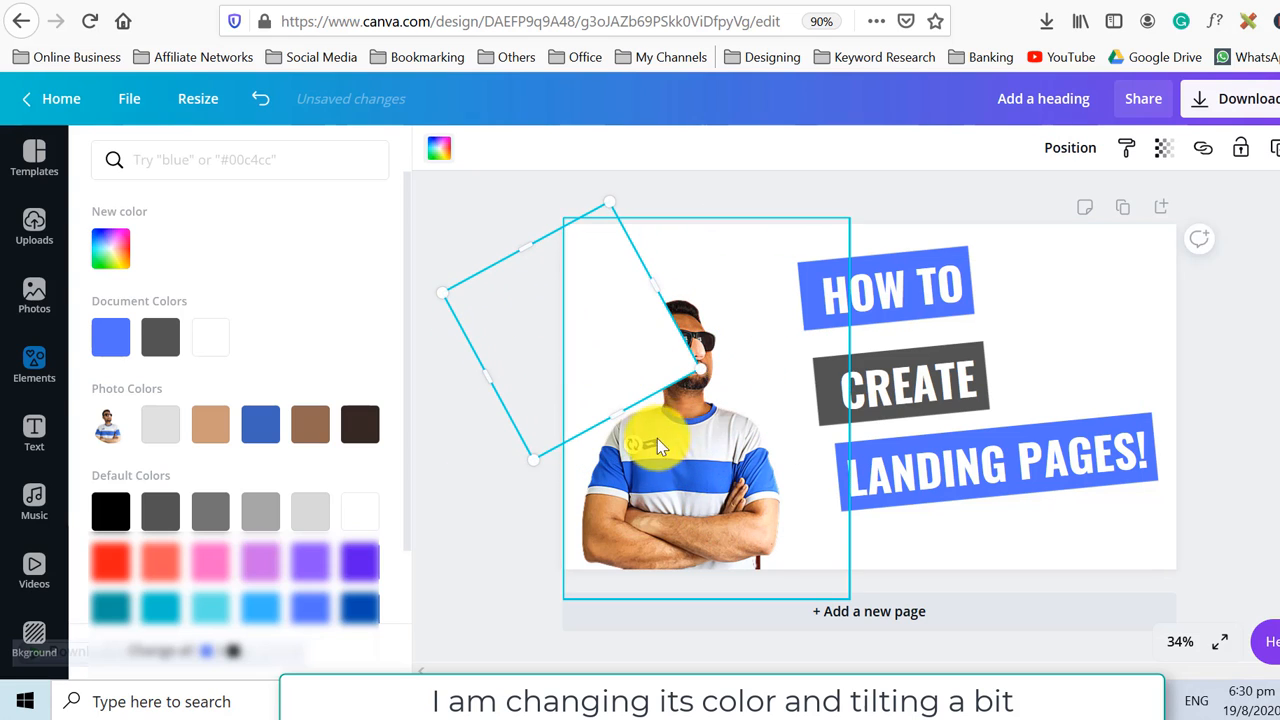
{"action": "left_click_drag", "start_coordinate": [708, 402], "coordinate": [889, 712]}
Set the white square's transparency to 49.
{"action": "left_click", "coordinate": [1165, 155]}
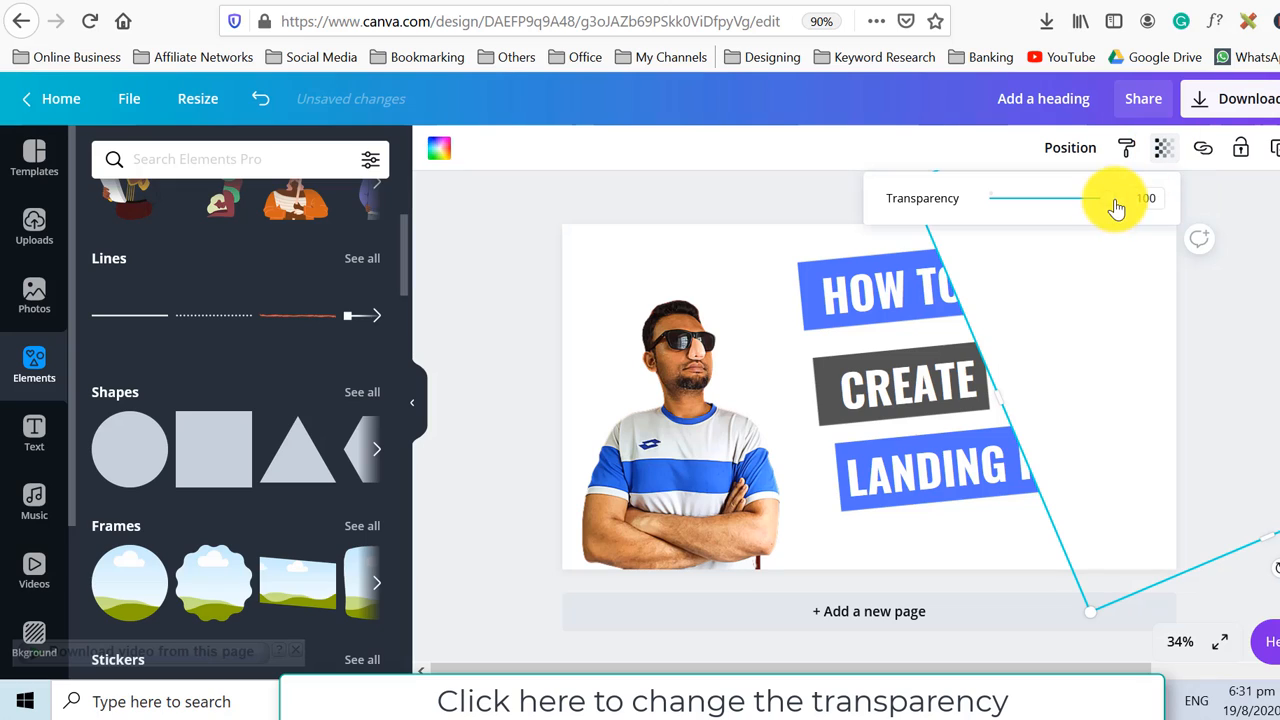
{"action": "left_click_drag", "start_coordinate": [1108, 200], "coordinate": [1046, 200]}
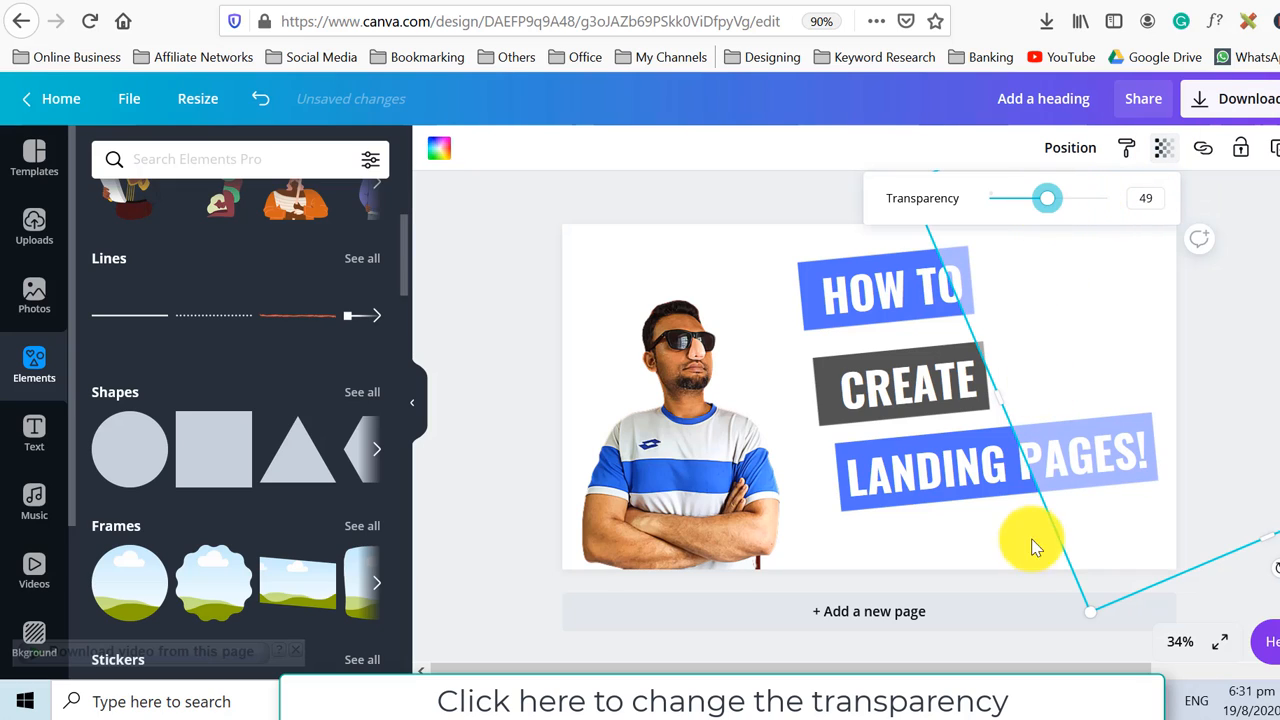
{"action": "left_click", "coordinate": [1034, 586]}
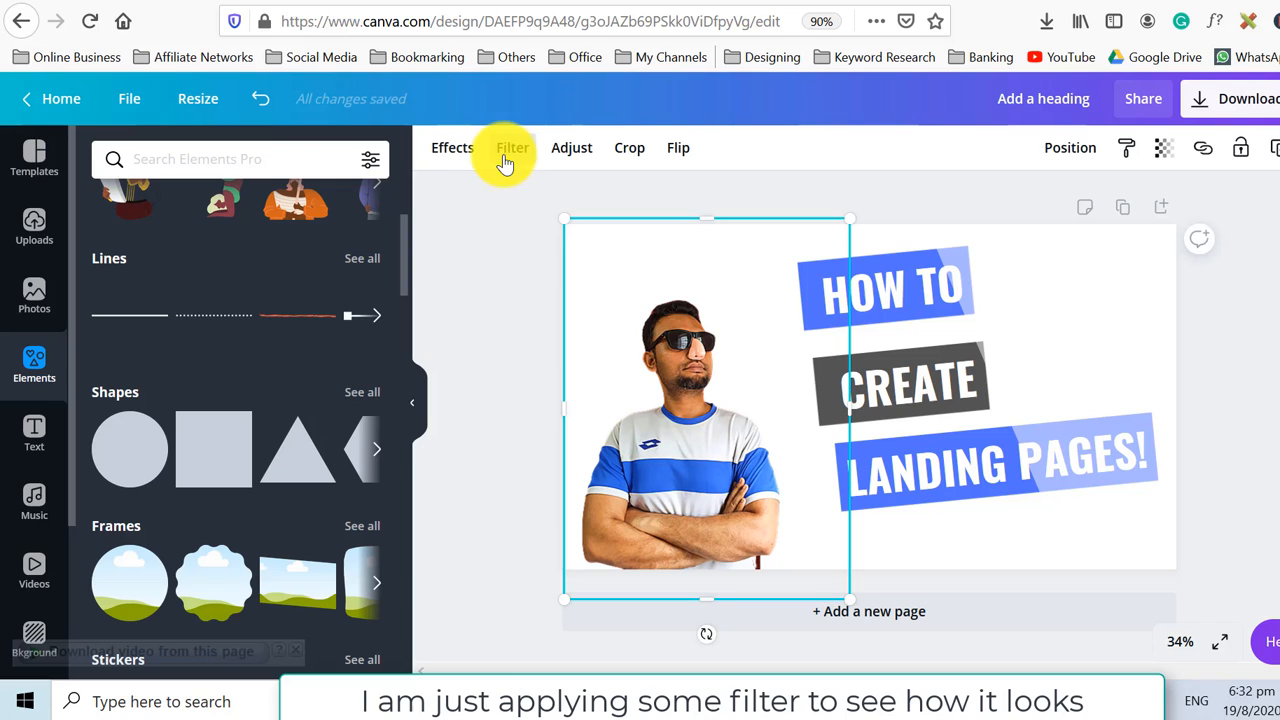
Try the Epic, Festive and Summer filters on the person photo.
{"action": "left_click", "coordinate": [511, 150]}
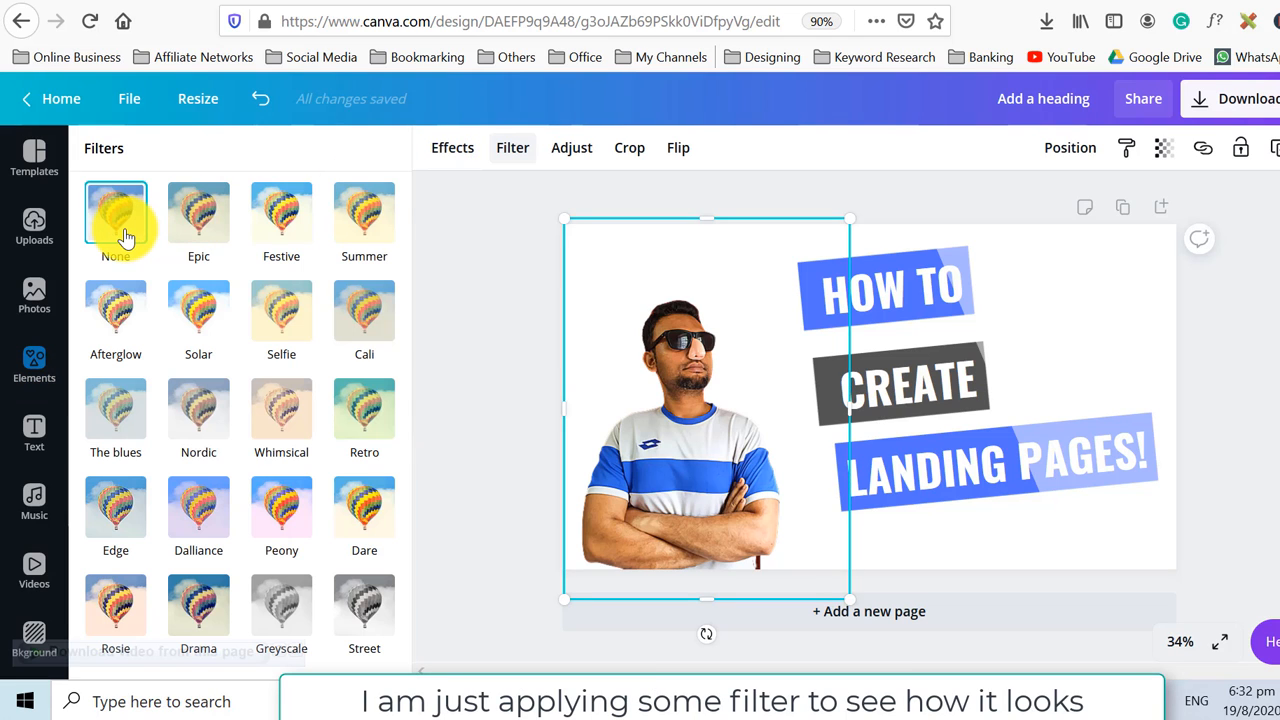
{"action": "left_click", "coordinate": [193, 220]}
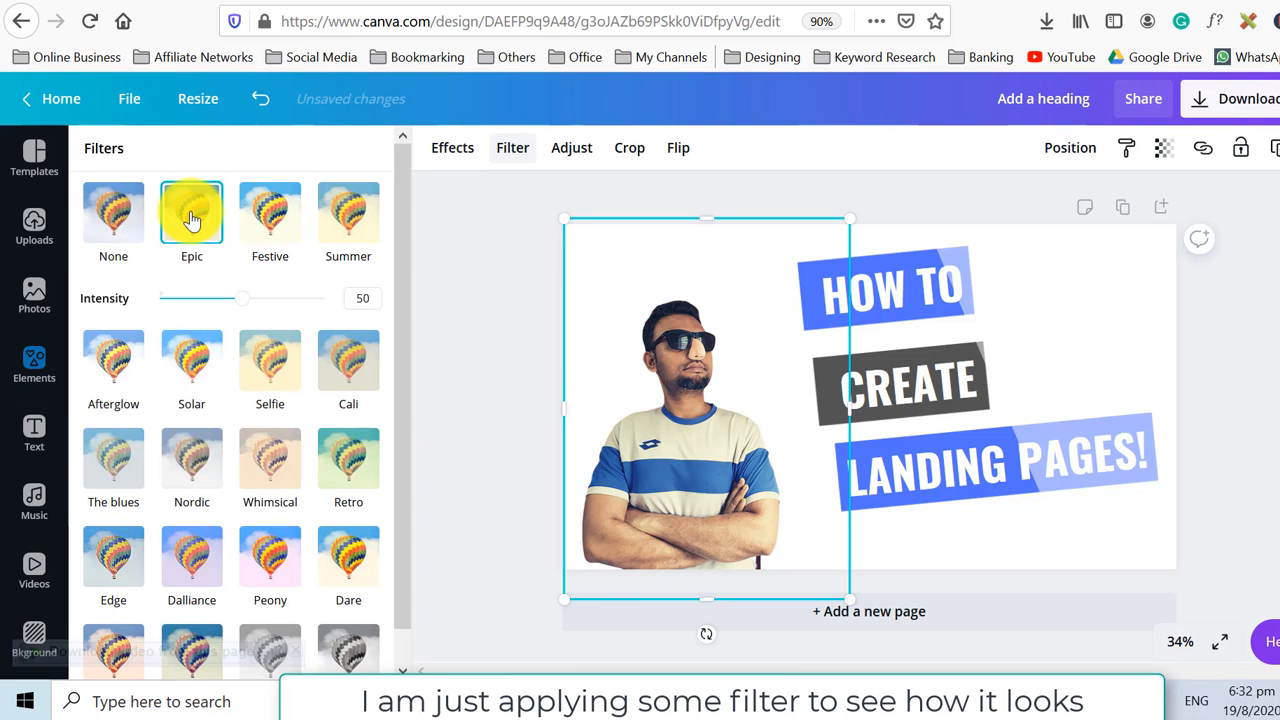
{"action": "left_click", "coordinate": [284, 229]}
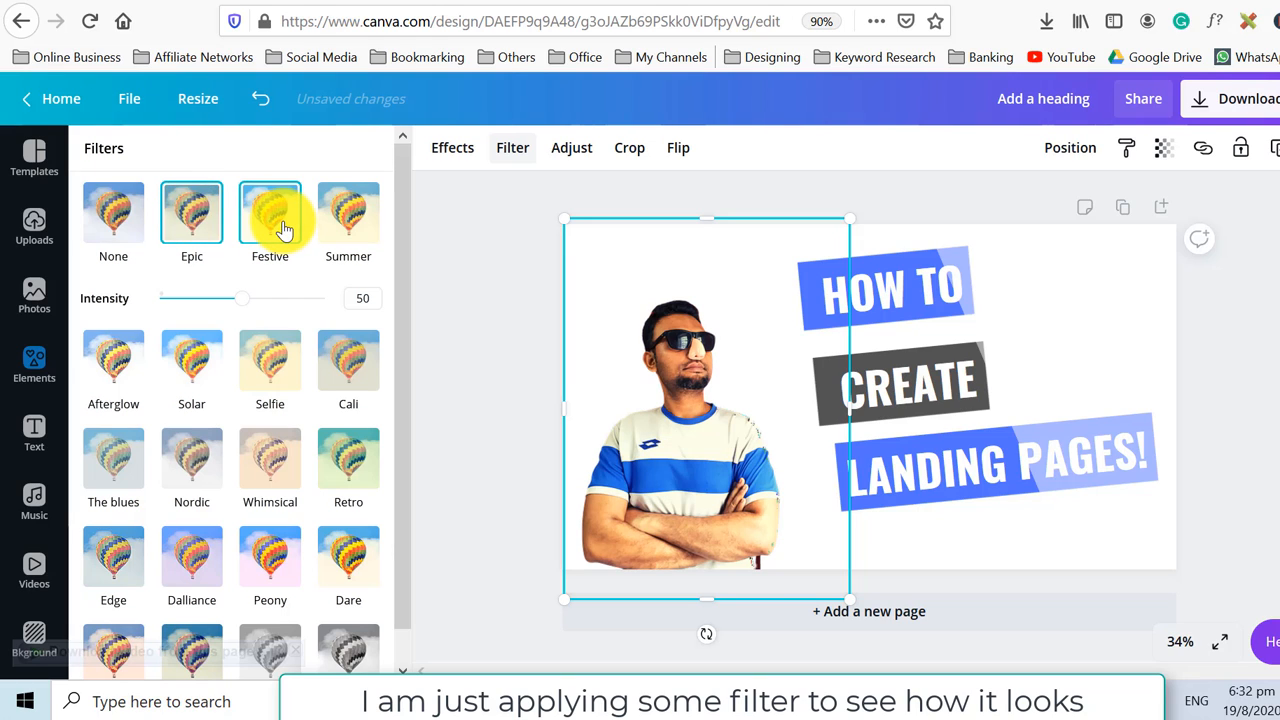
{"action": "left_click", "coordinate": [361, 240]}
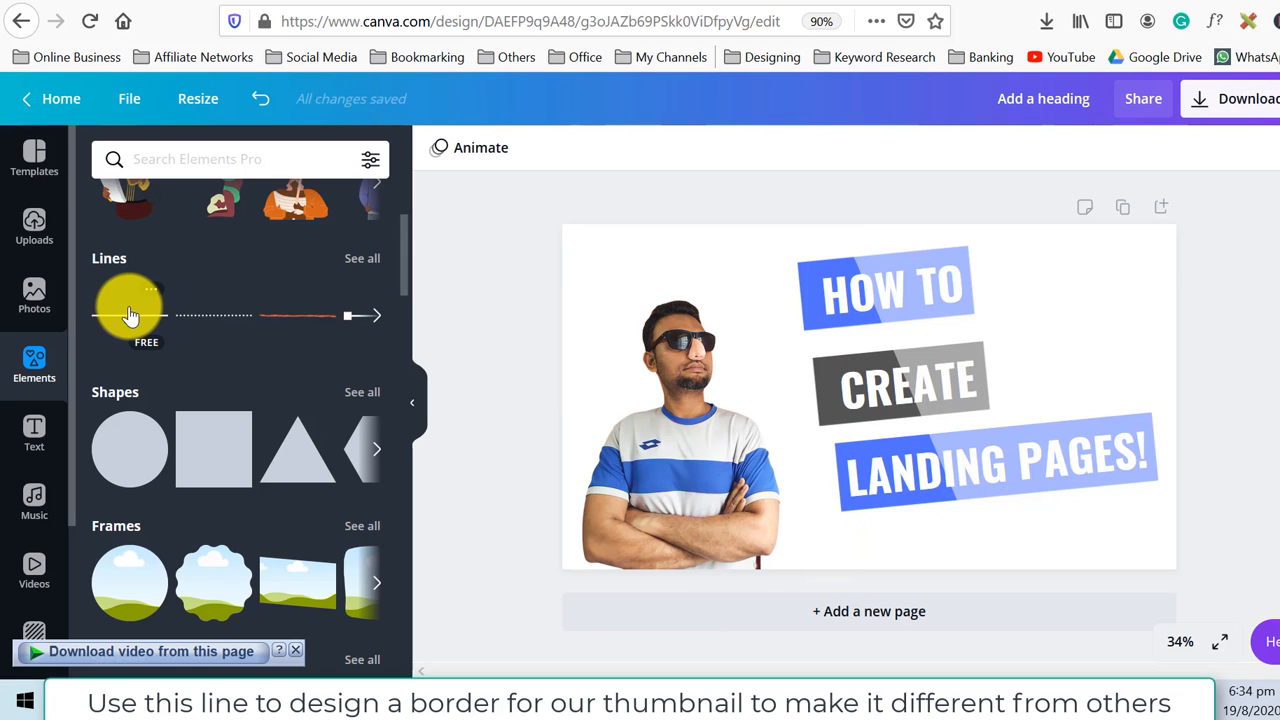
Add a solid blue line, stretch it across the full thumbnail width and place it along the top edge.
{"action": "left_click", "coordinate": [130, 316]}
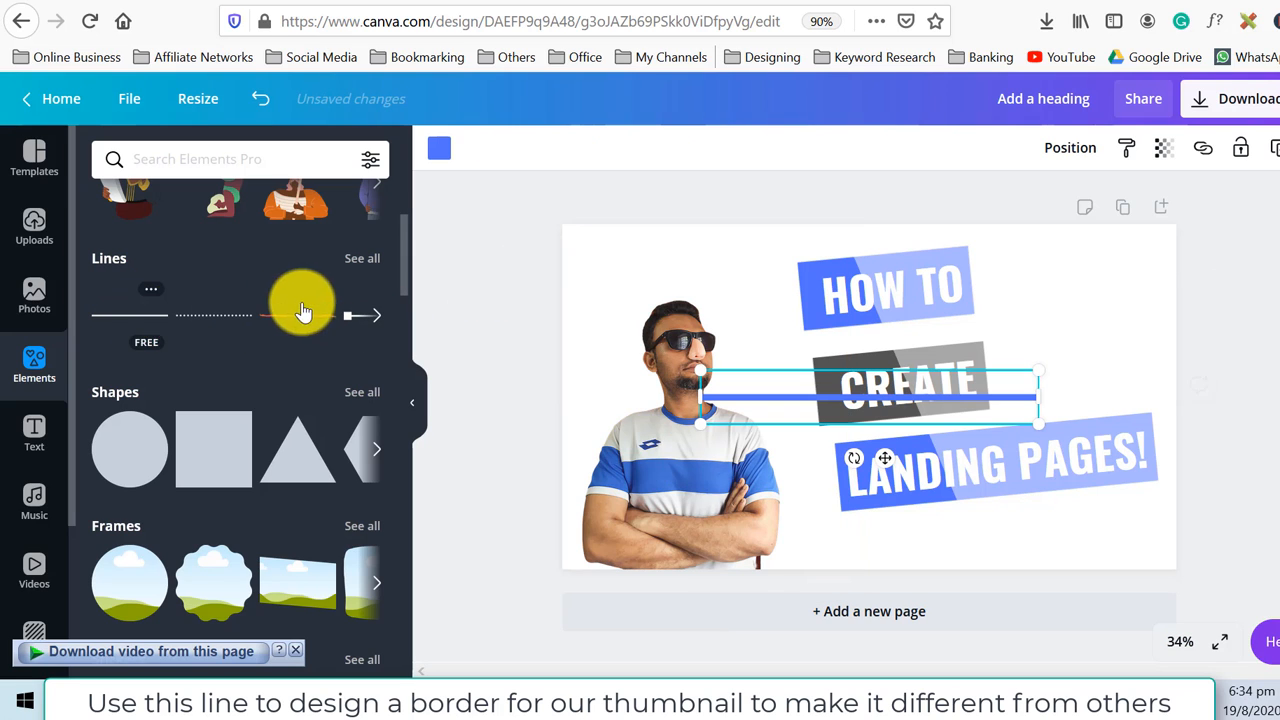
{"action": "left_click", "coordinate": [363, 260]}
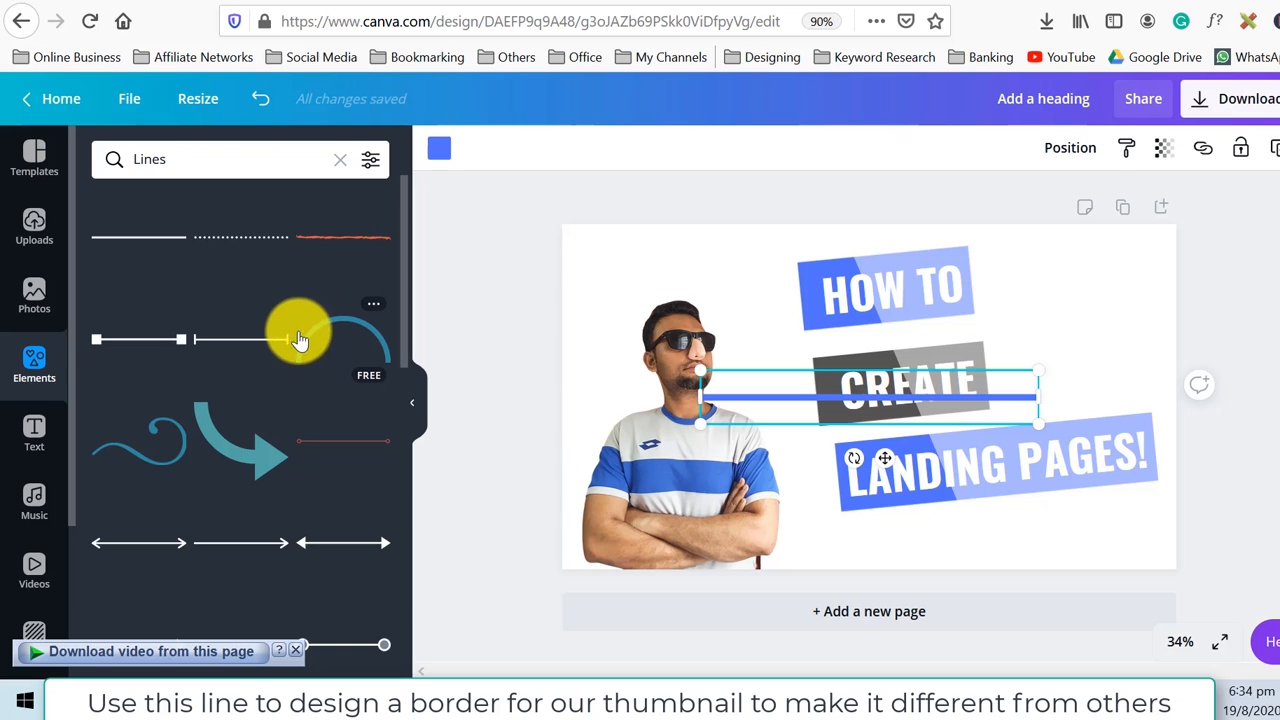
{"action": "scroll", "coordinate": [268, 350], "scroll_direction": "down", "scroll_amount": 3}
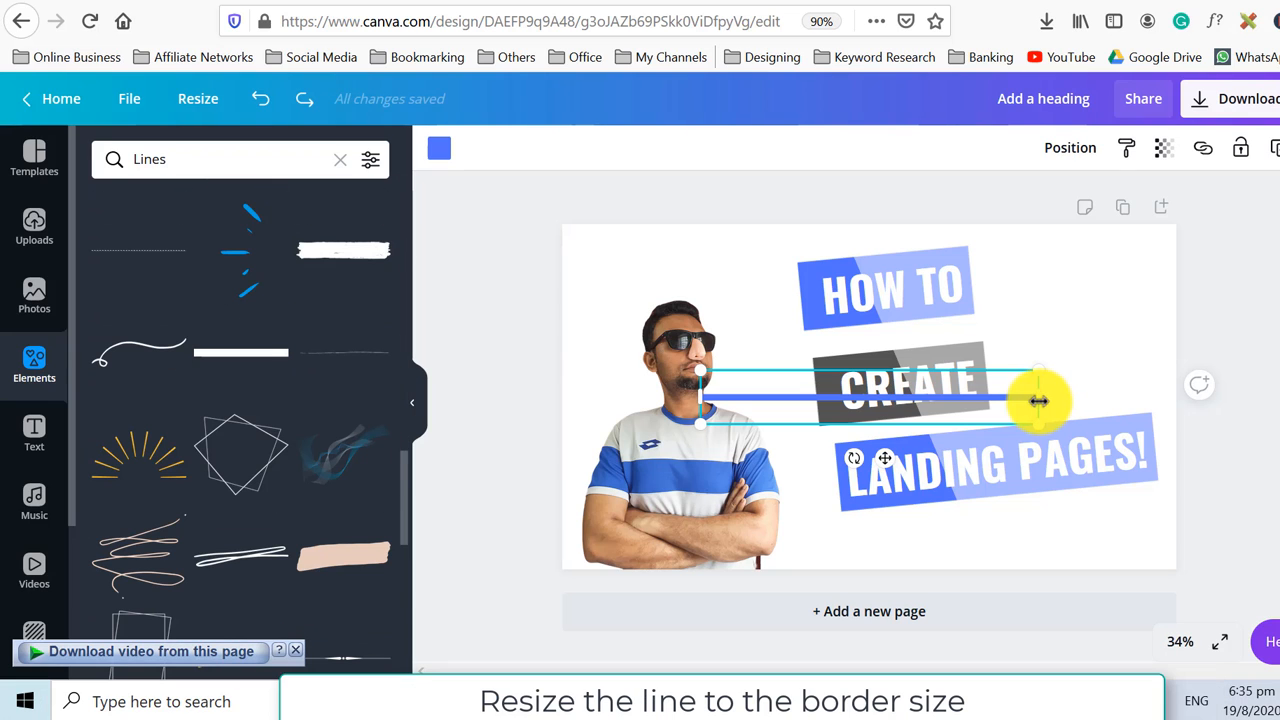
{"action": "left_click_drag", "start_coordinate": [1040, 397], "coordinate": [1175, 392]}
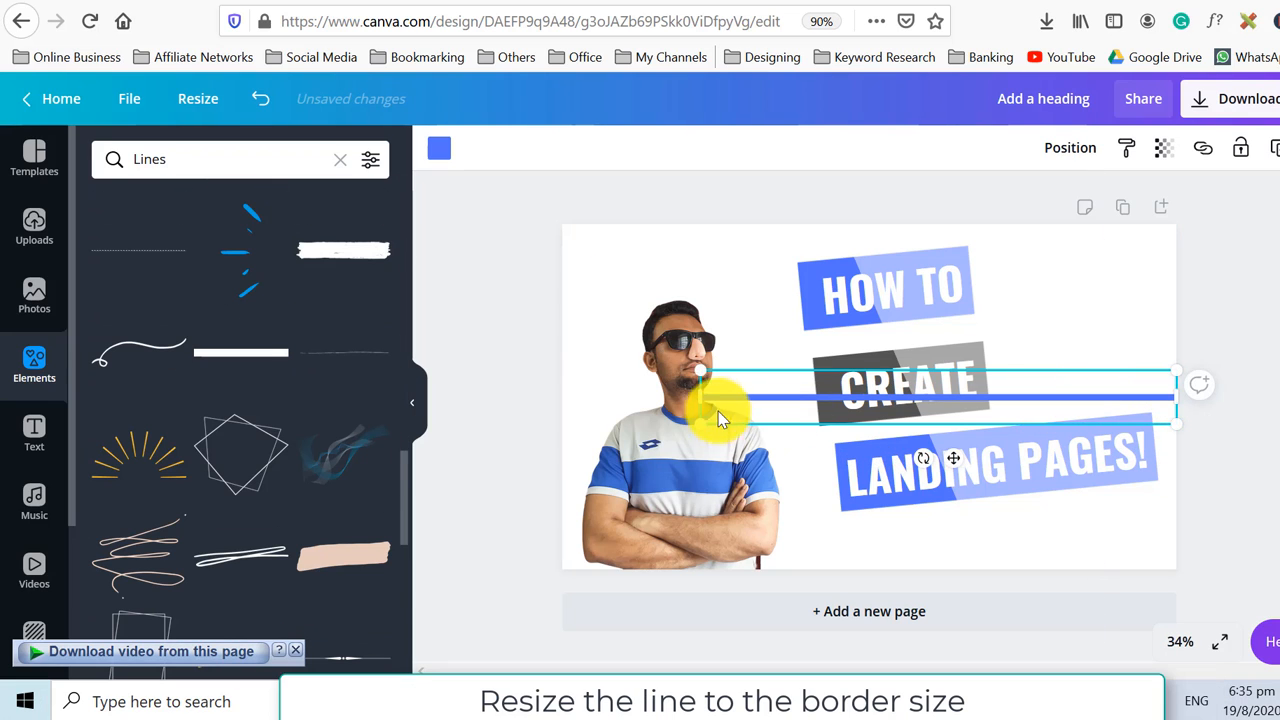
{"action": "left_click_drag", "start_coordinate": [704, 397], "coordinate": [563, 396]}
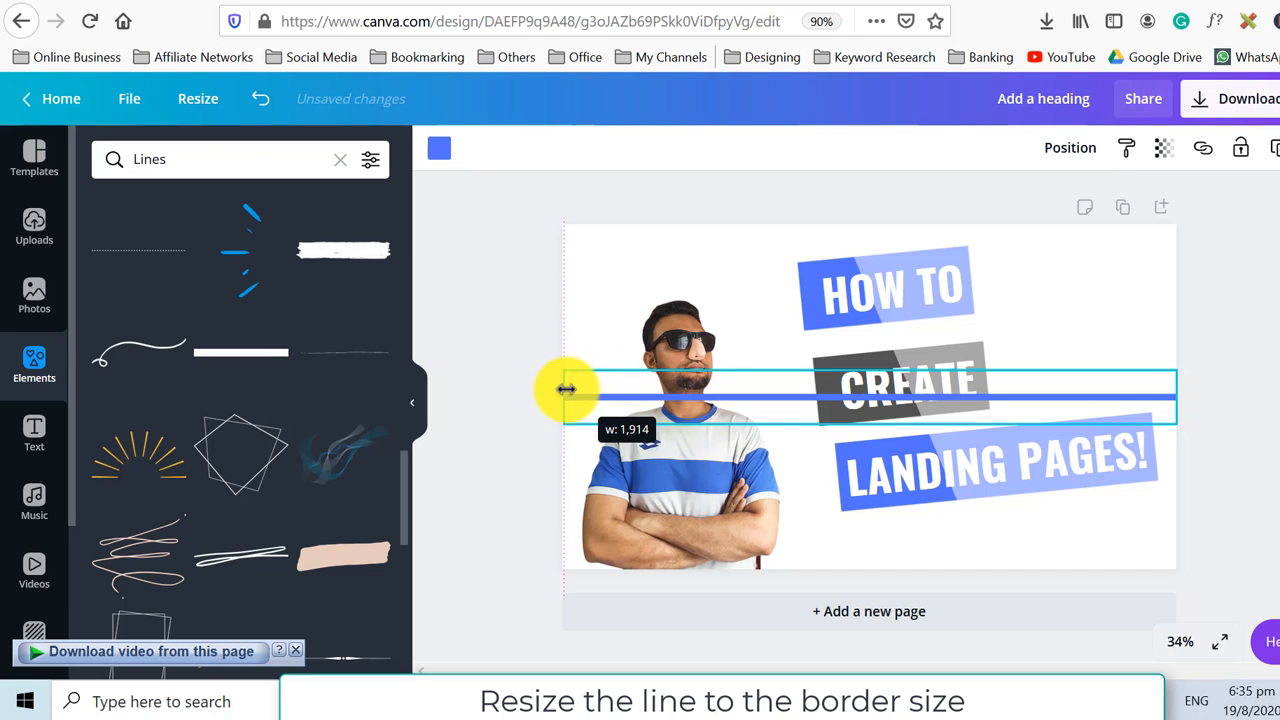
{"action": "left_click_drag", "start_coordinate": [779, 398], "coordinate": [766, 232]}
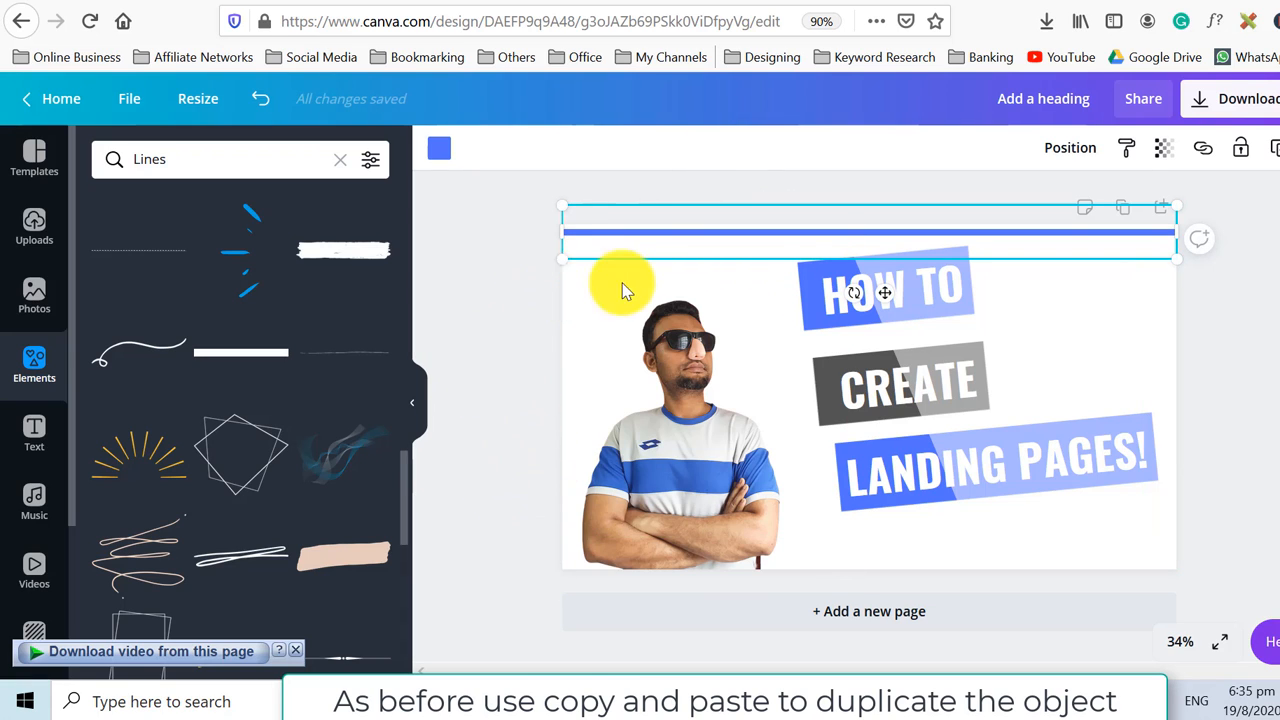
Duplicate the line and move the copy to the bottom edge of the thumbnail.
{"action": "key", "text": "ctrl+c"}
{"action": "key", "text": "ctrl+v"}
{"action": "left_click_drag", "start_coordinate": [722, 247], "coordinate": [697, 568]}
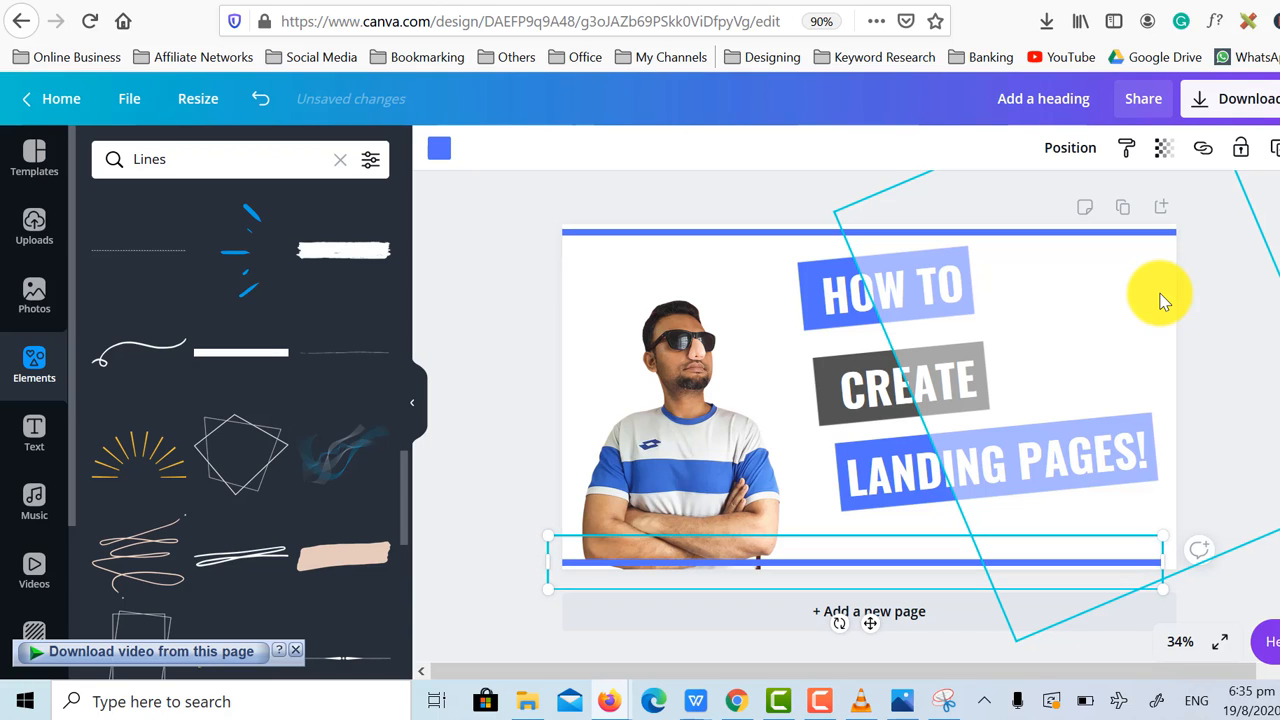
Nudge the bottom line so it sits flush along the thumbnail's bottom edge.
{"action": "key", "text": "Right"}
{"action": "key", "text": "Right"}
{"action": "key", "text": "Right"}
{"action": "key", "text": "Right"}
{"action": "key", "text": "Right"}
{"action": "key", "text": "Right"}
{"action": "key", "text": "Right"}
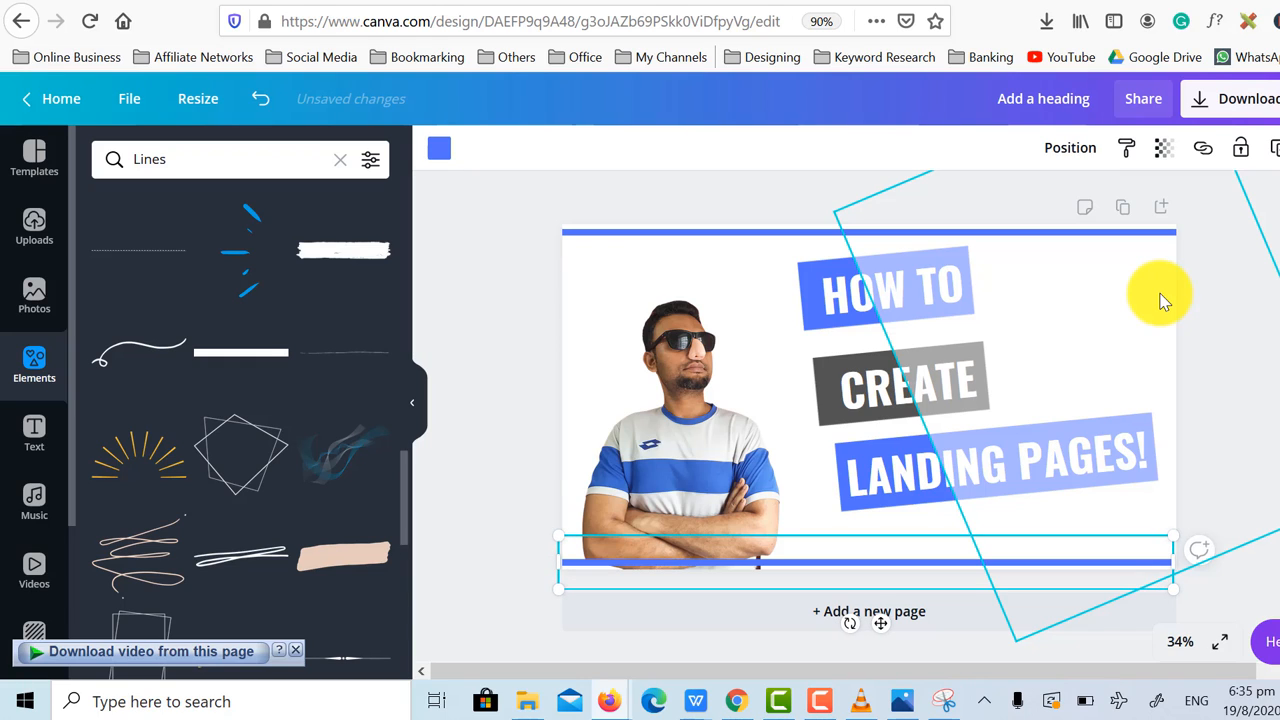
{"action": "key", "text": "Down"}
{"action": "key", "text": "Down"}
{"action": "key", "text": "Down"}
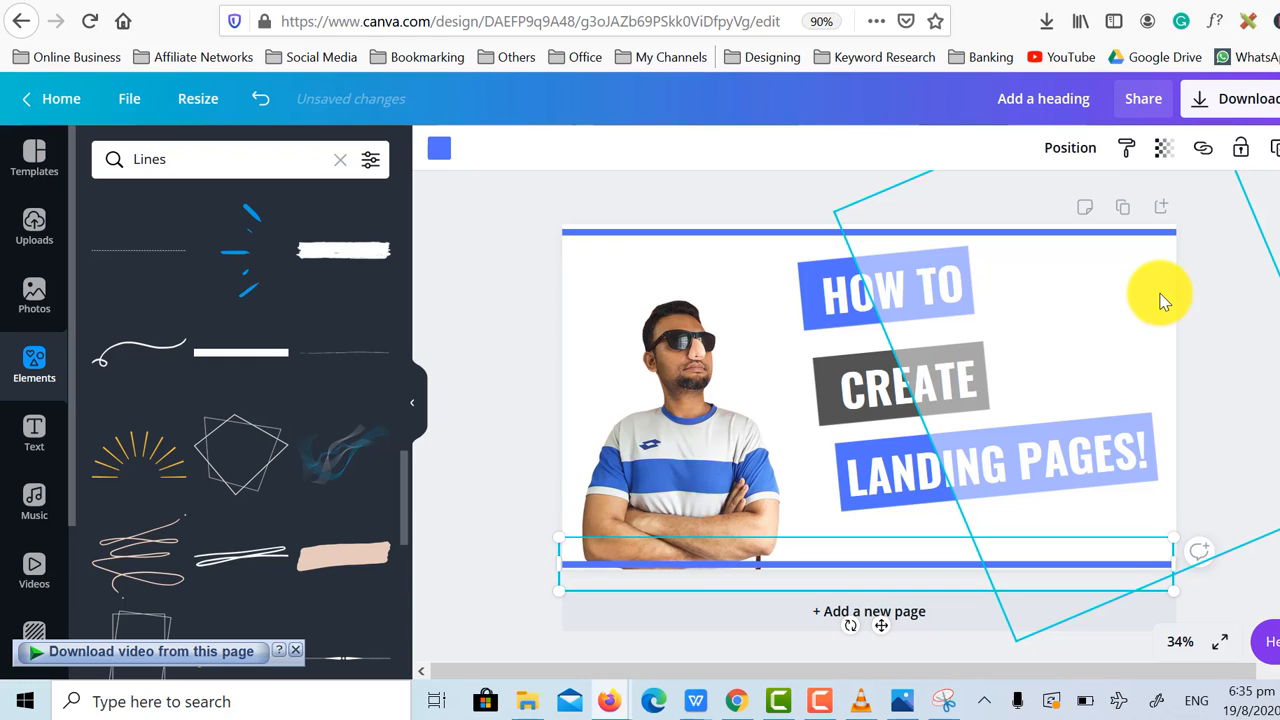
{"action": "key", "text": "Down"}
{"action": "key", "text": "Down"}
{"action": "key", "text": "Down"}
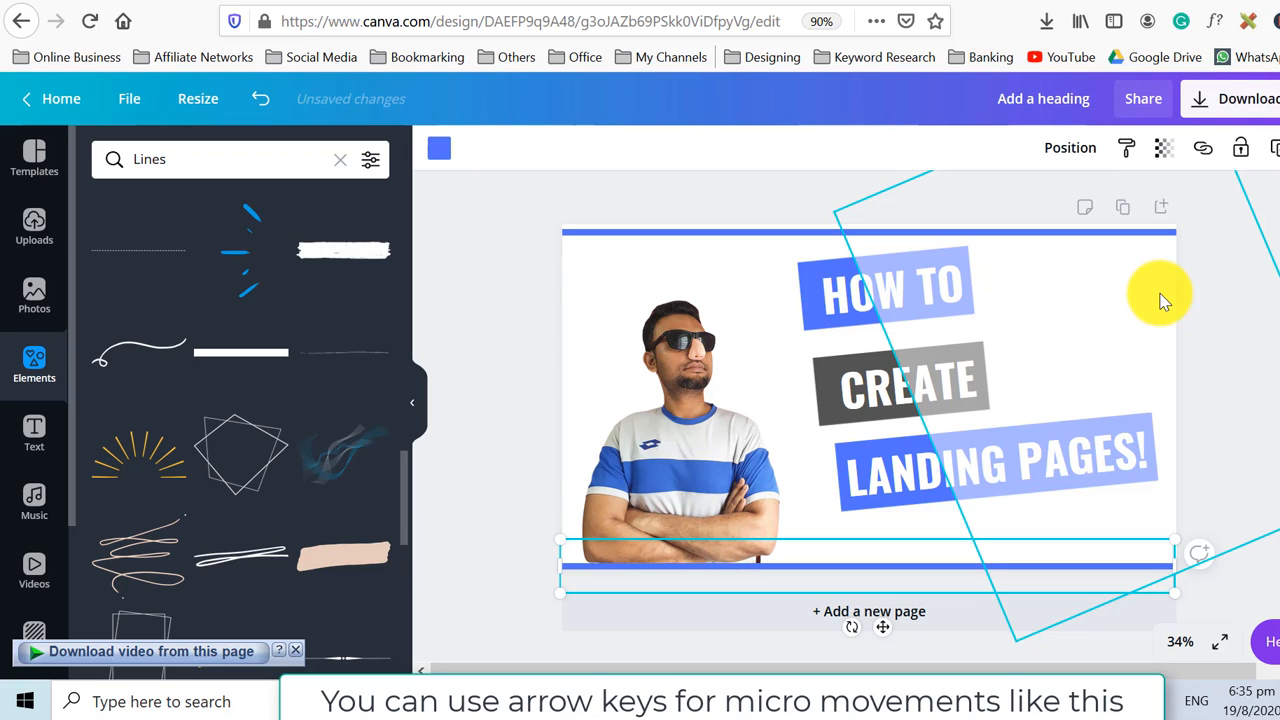
Nudge the top line so it sits flush along the thumbnail's top edge.
{"action": "left_click", "coordinate": [687, 241]}
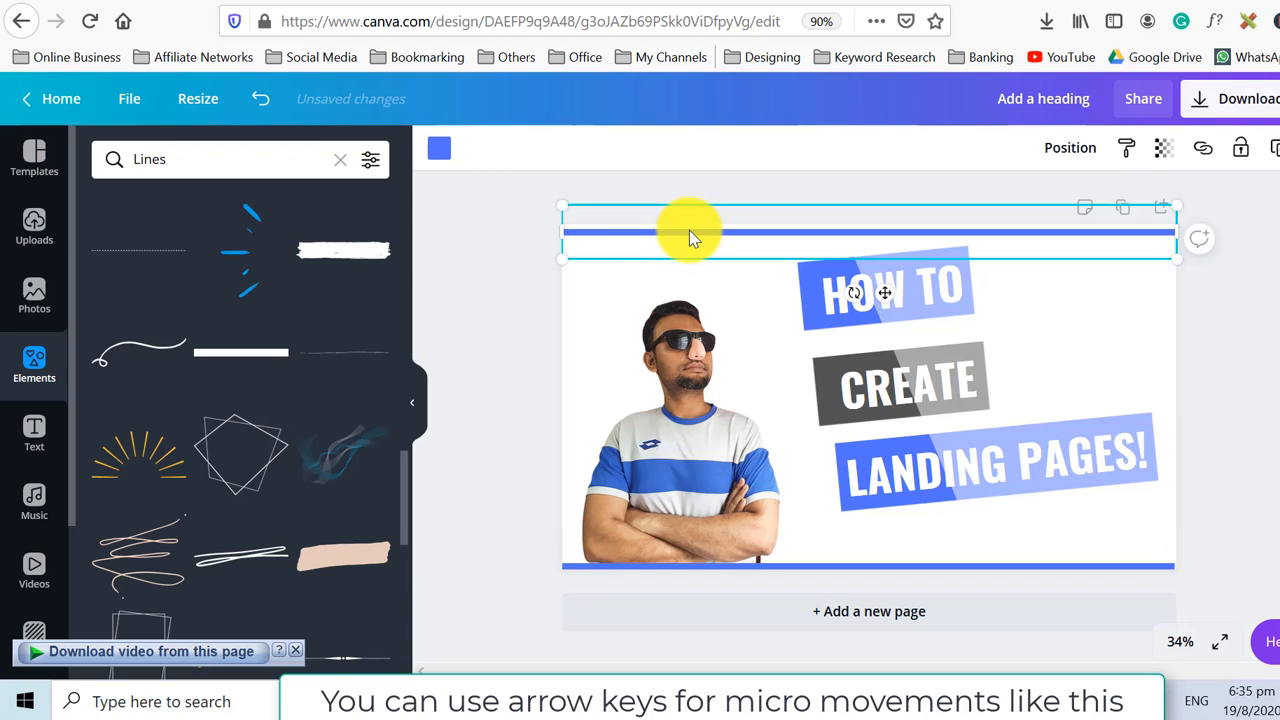
{"action": "key", "text": "Up"}
{"action": "key", "text": "Up"}
{"action": "key", "text": "Up"}
{"action": "key", "text": "Up"}
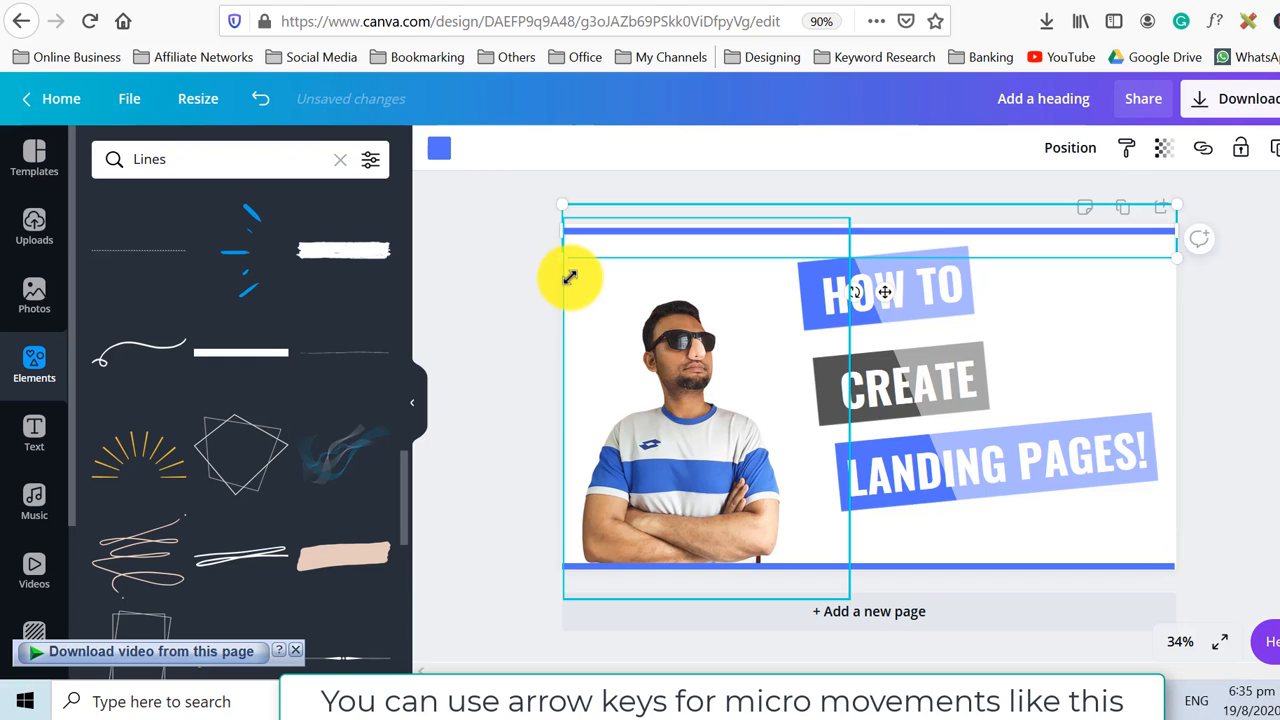
{"action": "key", "text": "Up"}
{"action": "key", "text": "Up"}
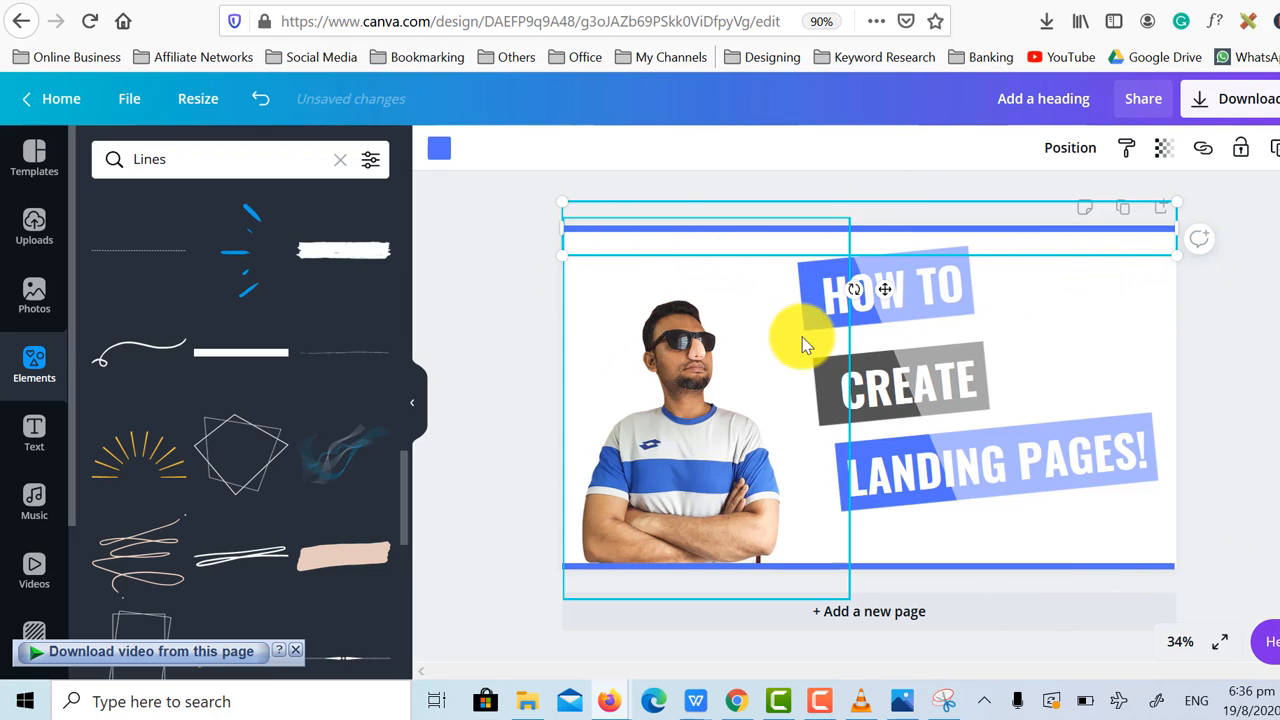
{"action": "key", "text": "Down"}
{"action": "key", "text": "Down"}
{"action": "key", "text": "Down"}
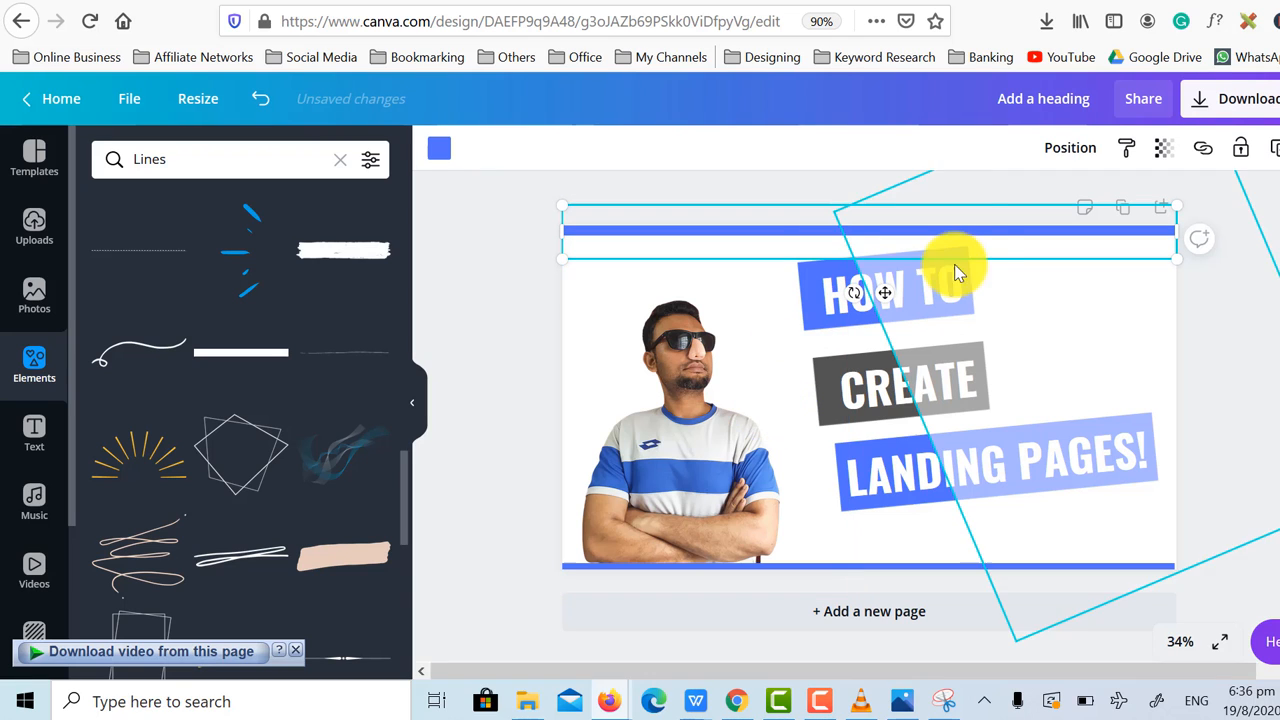
Copy a blue line, rotate it to vertical, and place it along the thumbnail's left edge.
{"action": "left_click_drag", "start_coordinate": [748, 255], "coordinate": [690, 347]}
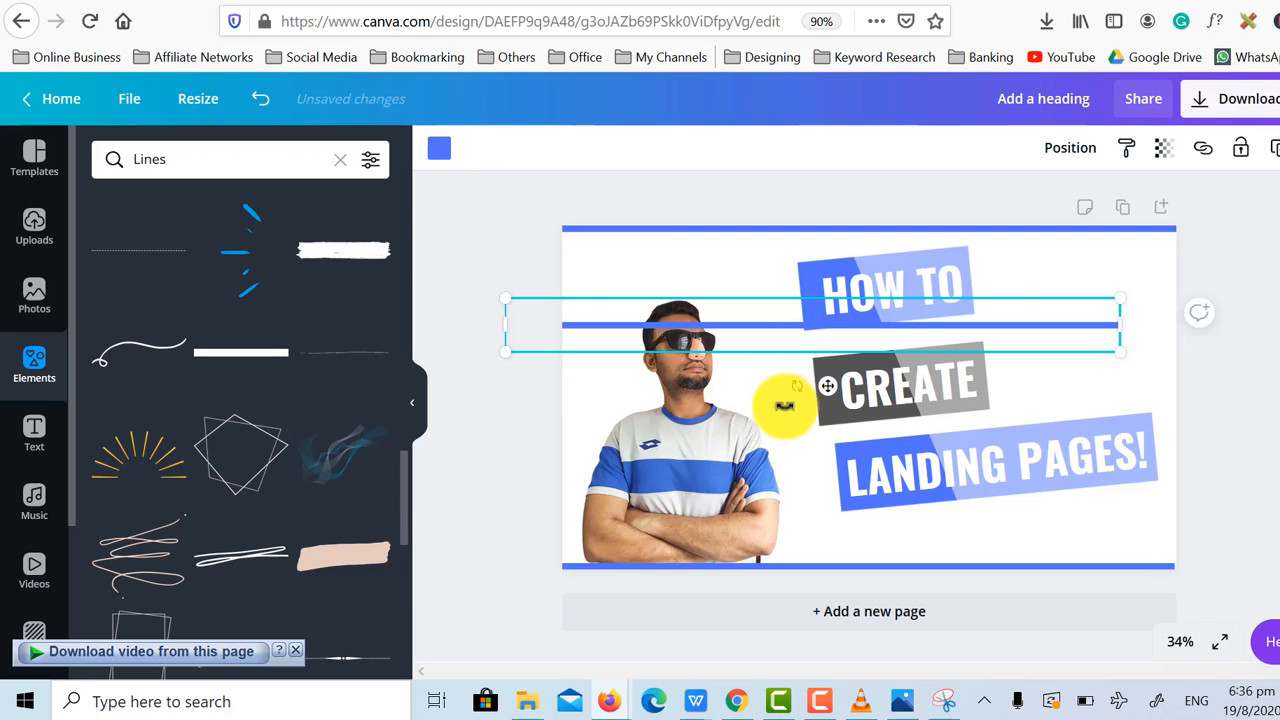
{"action": "left_click_drag", "start_coordinate": [796, 387], "coordinate": [505, 655]}
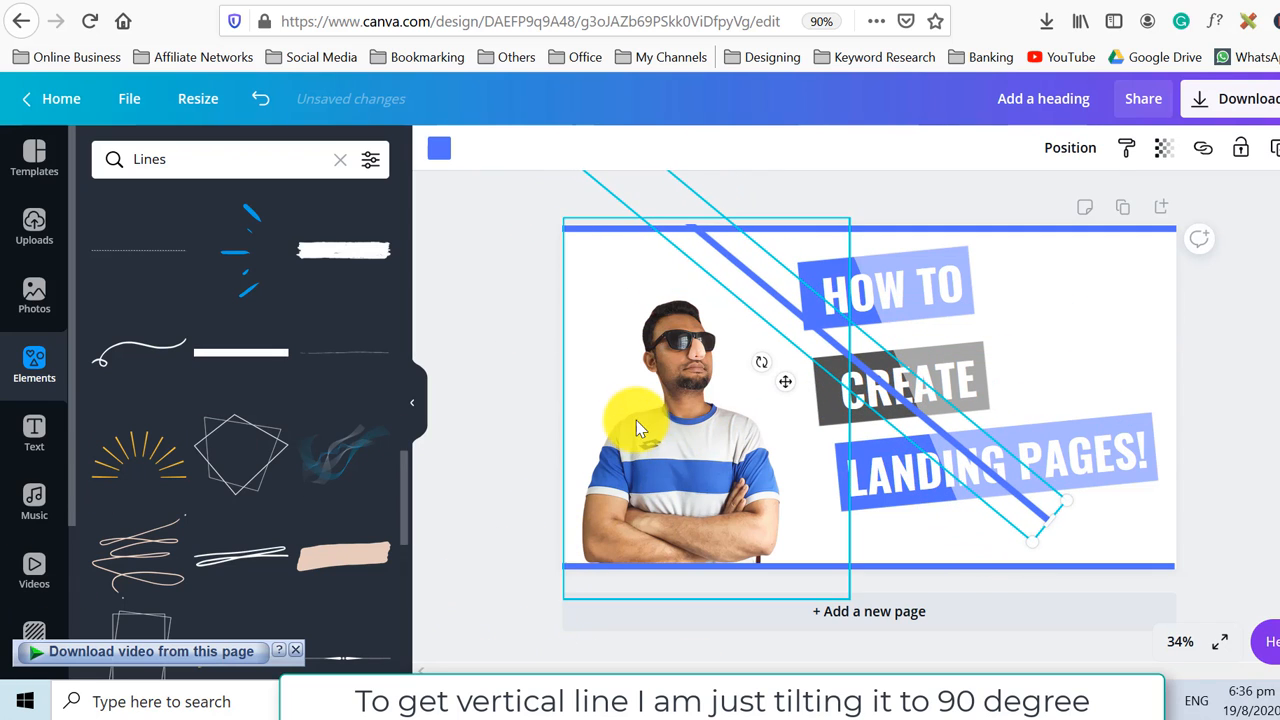
{"action": "left_click_drag", "start_coordinate": [762, 376], "coordinate": [609, 449]}
{"action": "left_click_drag", "start_coordinate": [833, 356], "coordinate": [724, 443]}
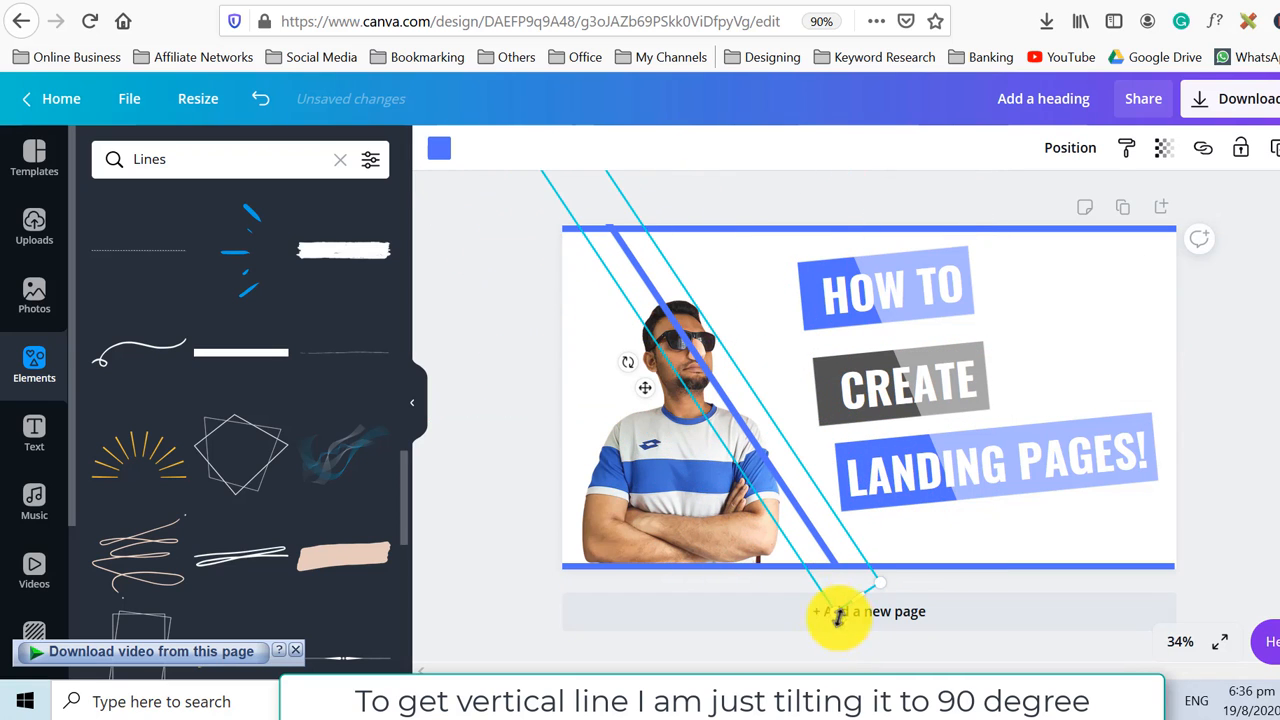
{"action": "left_click_drag", "start_coordinate": [630, 366], "coordinate": [380, 337]}
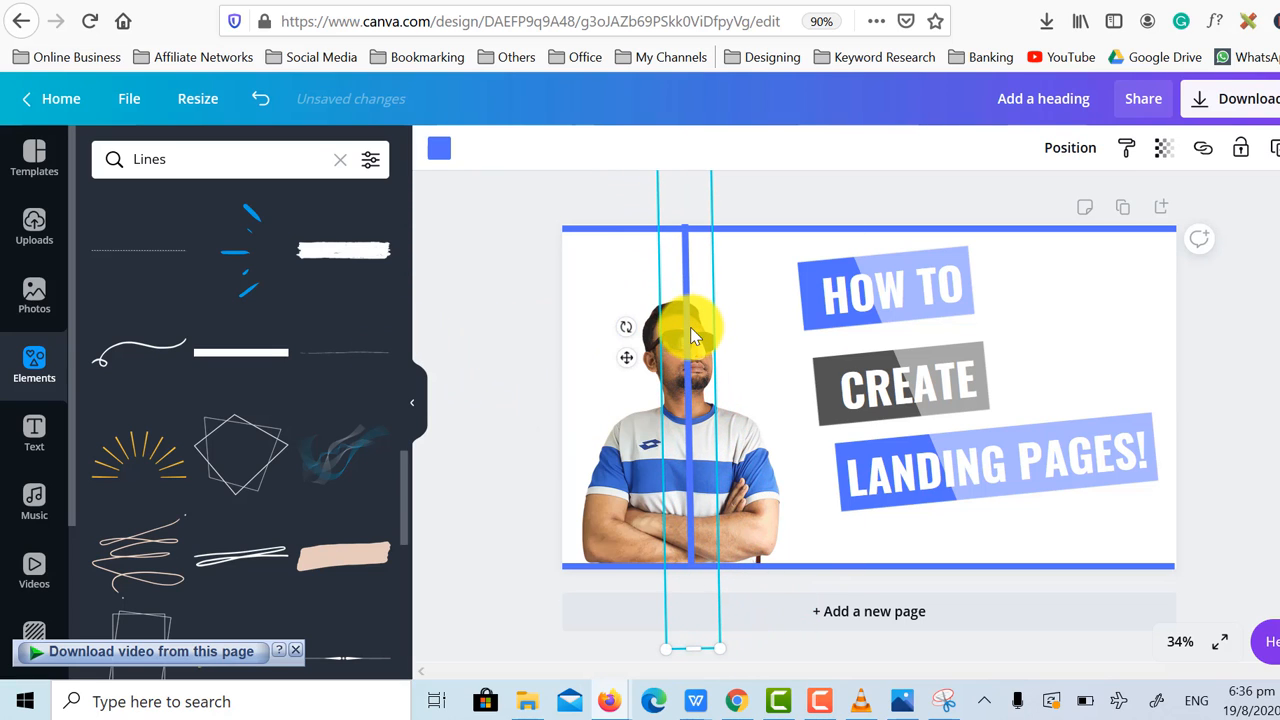
{"action": "left_click_drag", "start_coordinate": [666, 334], "coordinate": [574, 343]}
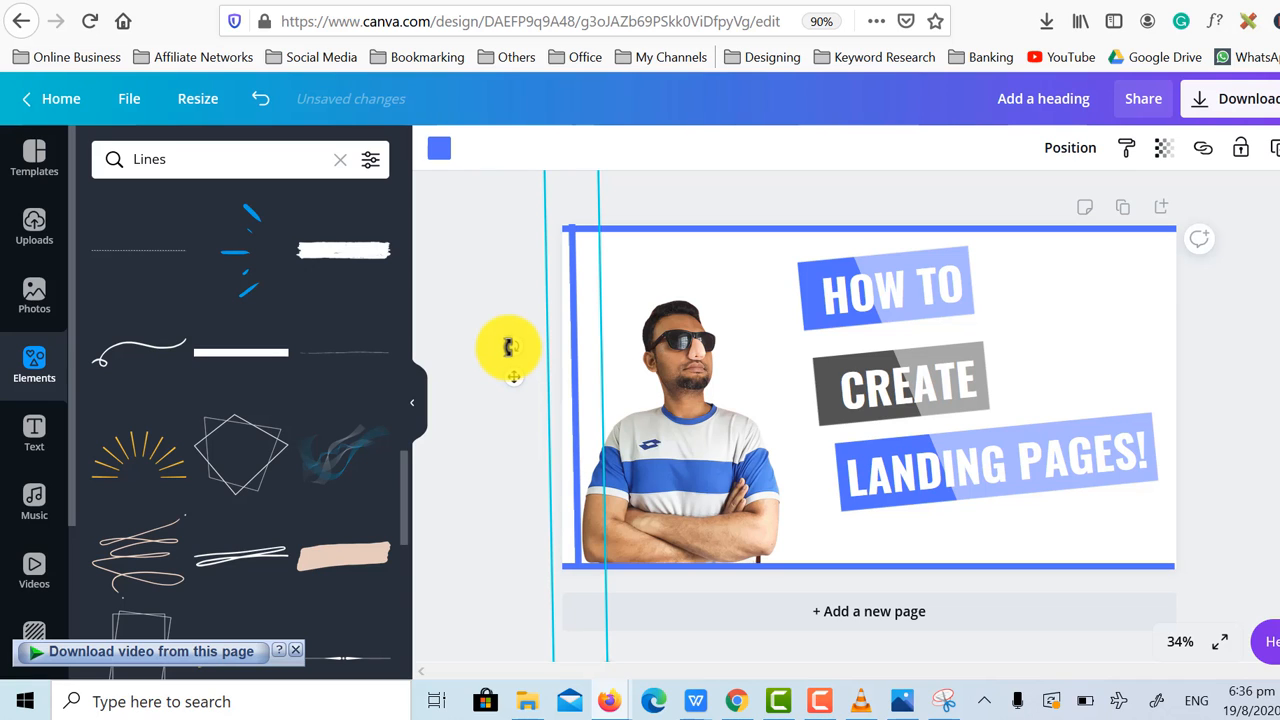
{"action": "left_click_drag", "start_coordinate": [508, 343], "coordinate": [565, 342]}
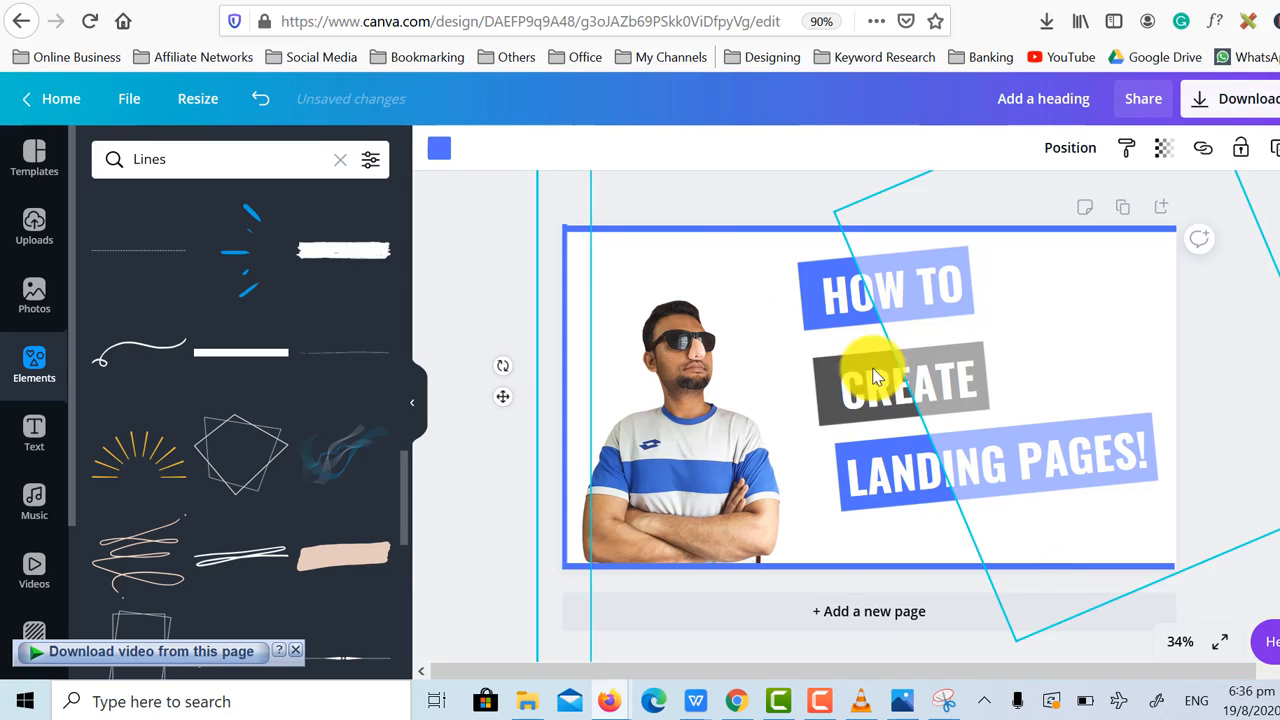
Nudge the top line upward to align it with the top edge of the thumbnail.
{"action": "left_click", "coordinate": [700, 194]}
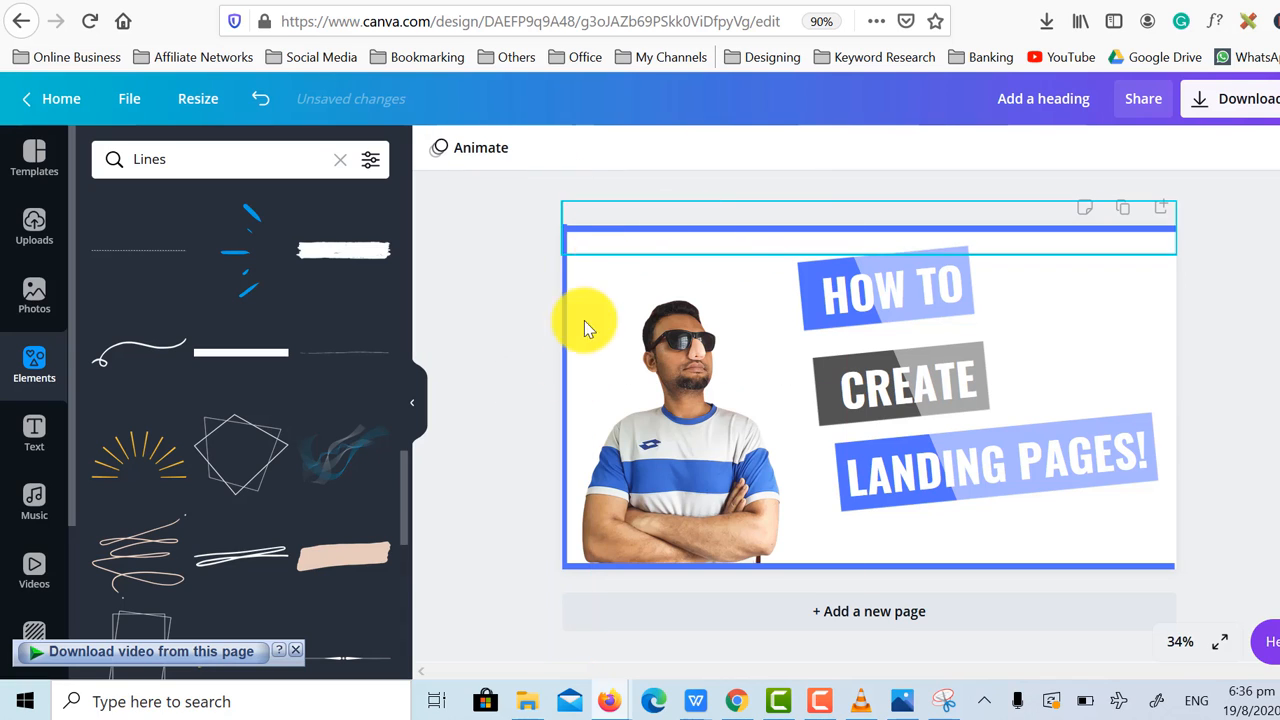
{"action": "left_click", "coordinate": [575, 393]}
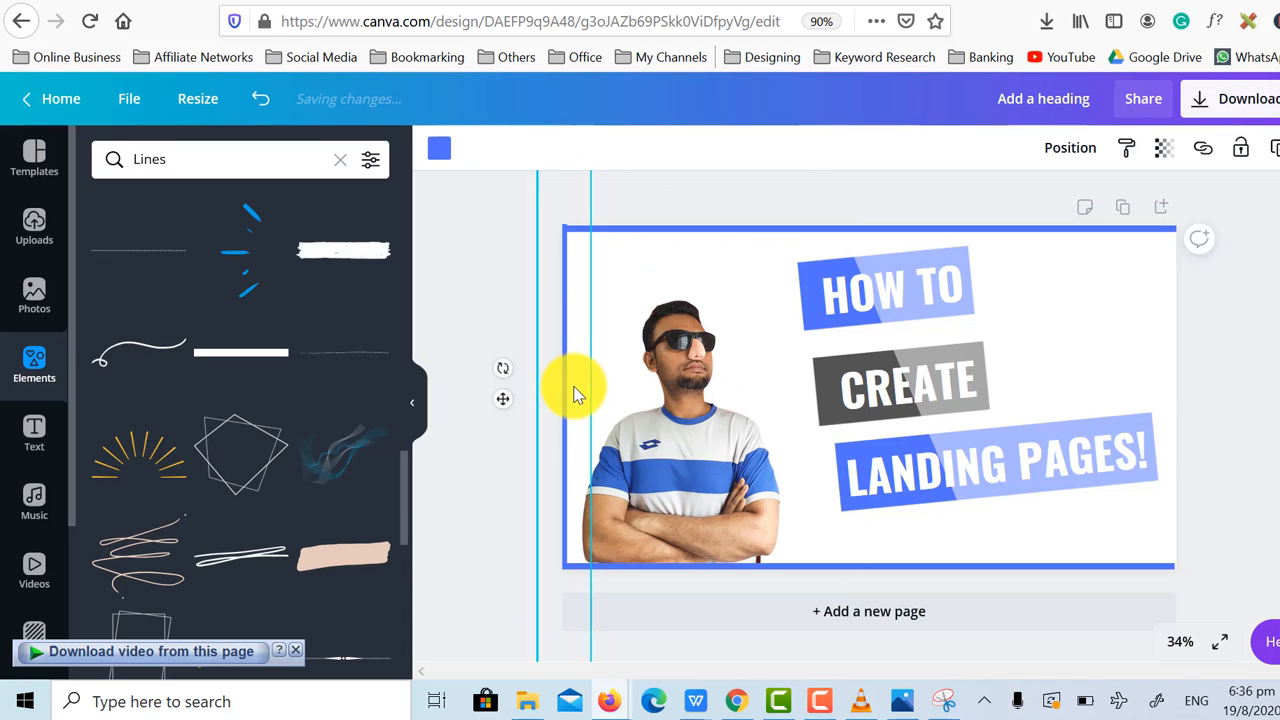
{"action": "left_click", "coordinate": [722, 244]}
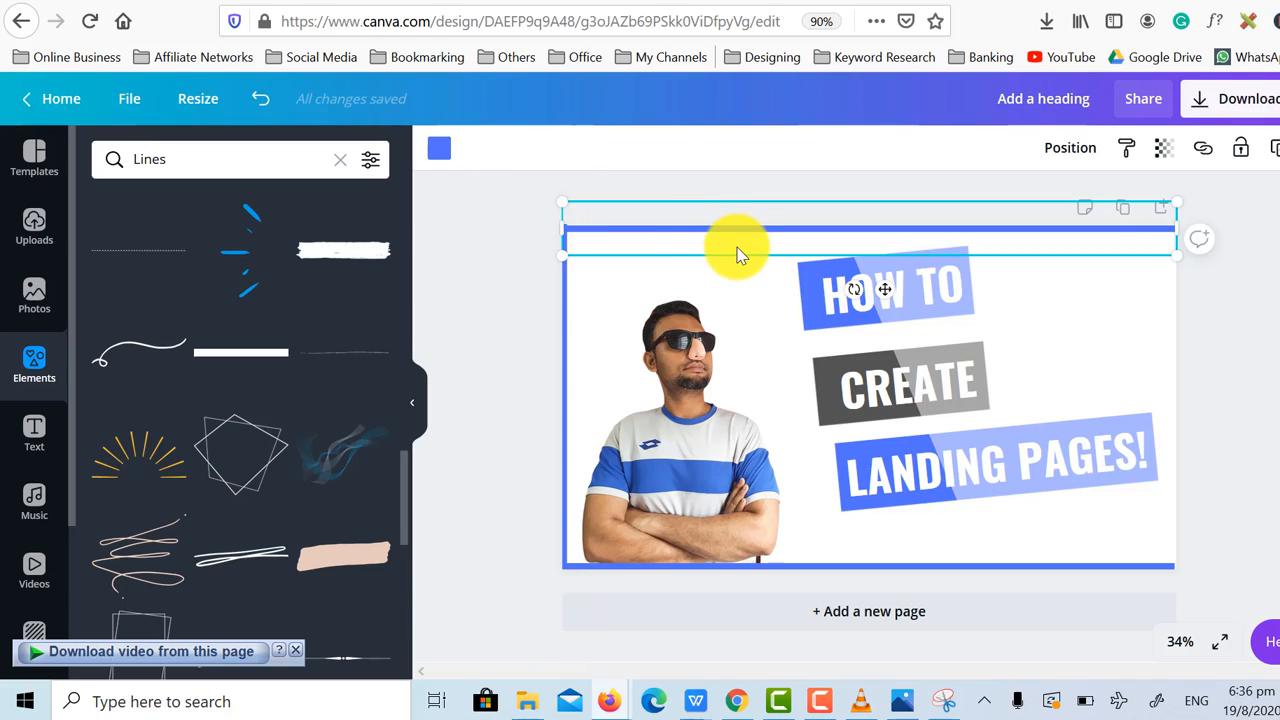
{"action": "key", "text": "Up"}
{"action": "key", "text": "Up"}
{"action": "key", "text": "Up"}
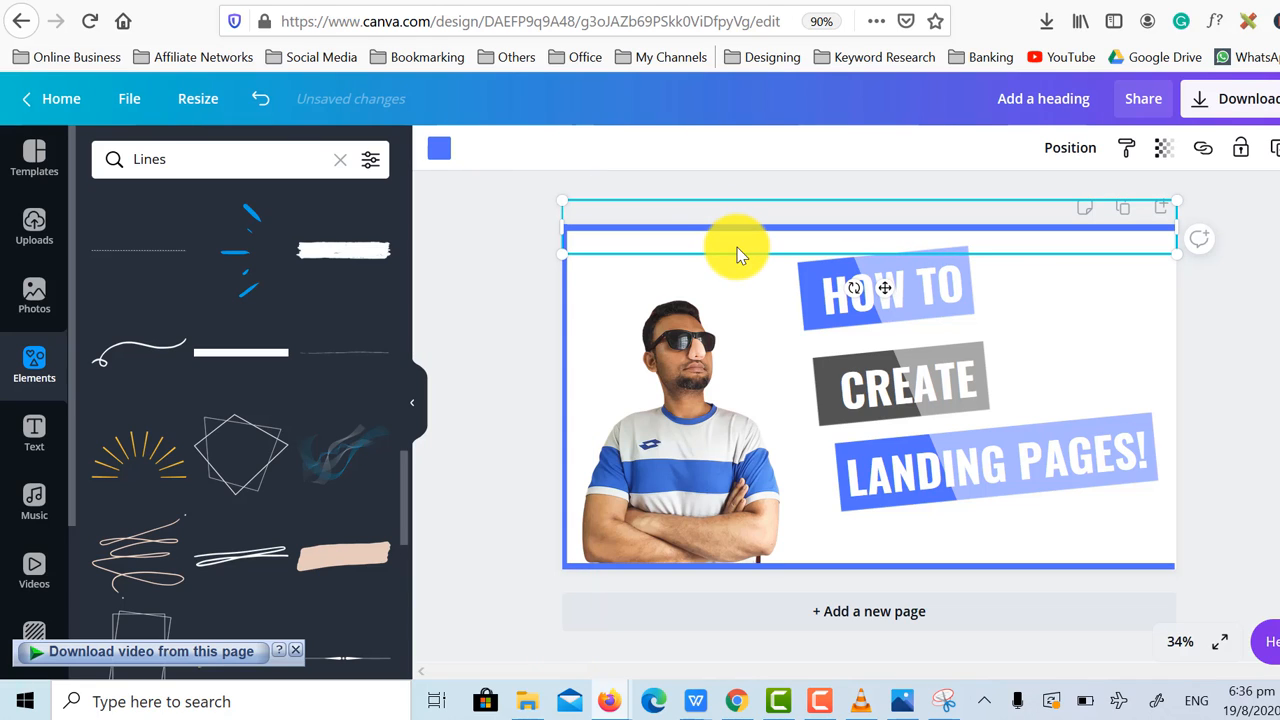
Duplicate the vertical line and move the copy to the thumbnail's right edge.
{"action": "left_click", "coordinate": [565, 330]}
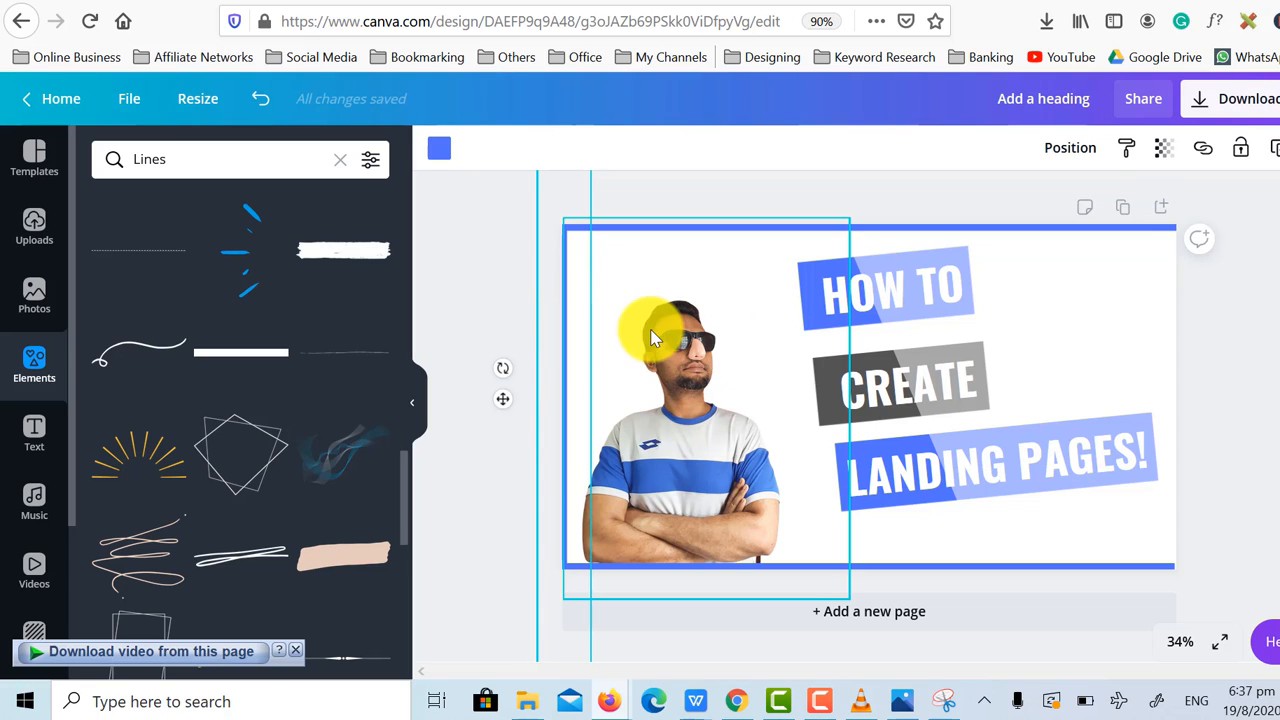
{"action": "key", "text": "ctrl+d"}
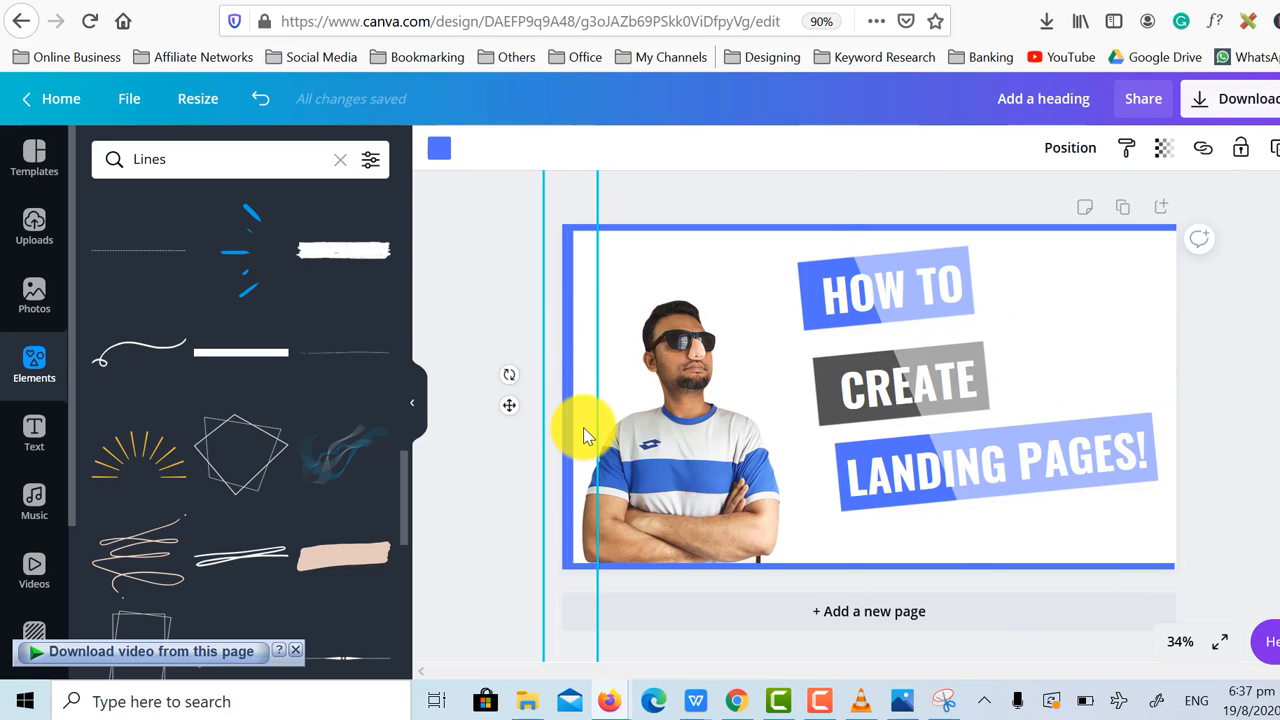
{"action": "left_click_drag", "start_coordinate": [583, 427], "coordinate": [1194, 399]}
{"action": "left_click", "coordinate": [1266, 384]}
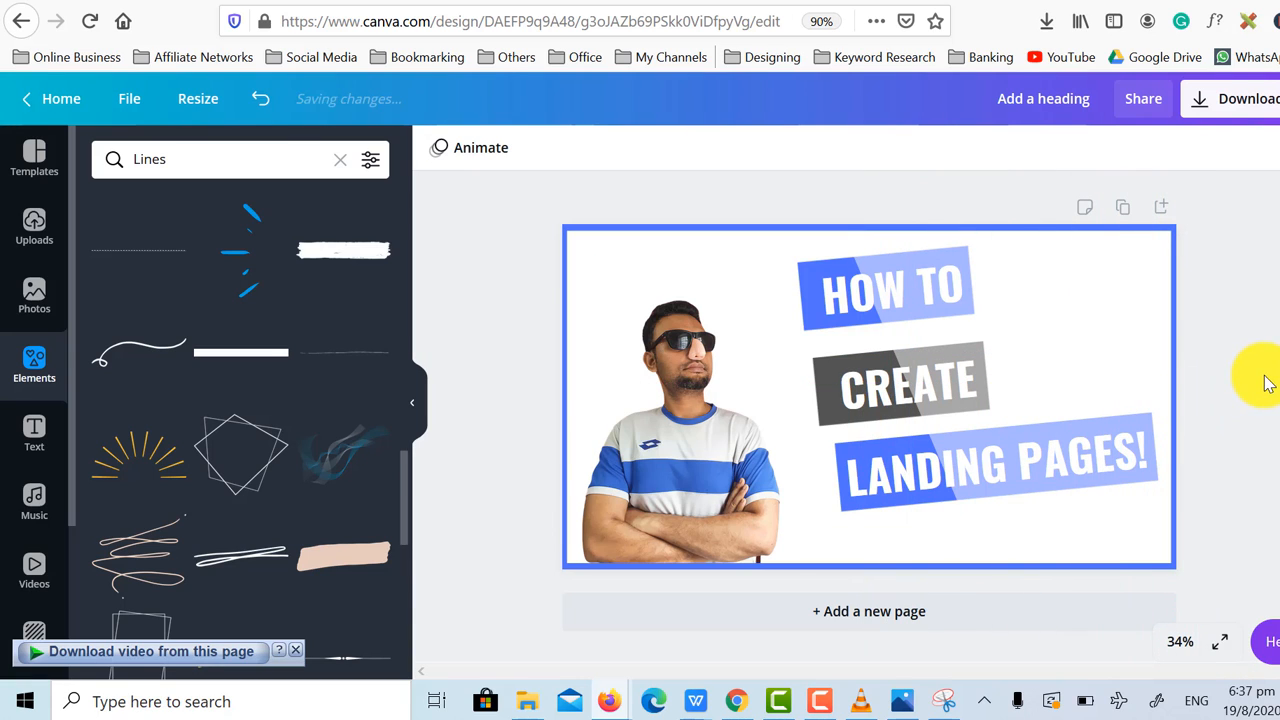
Change the top and bottom lines' colour to coral red.
{"action": "left_click", "coordinate": [652, 230]}
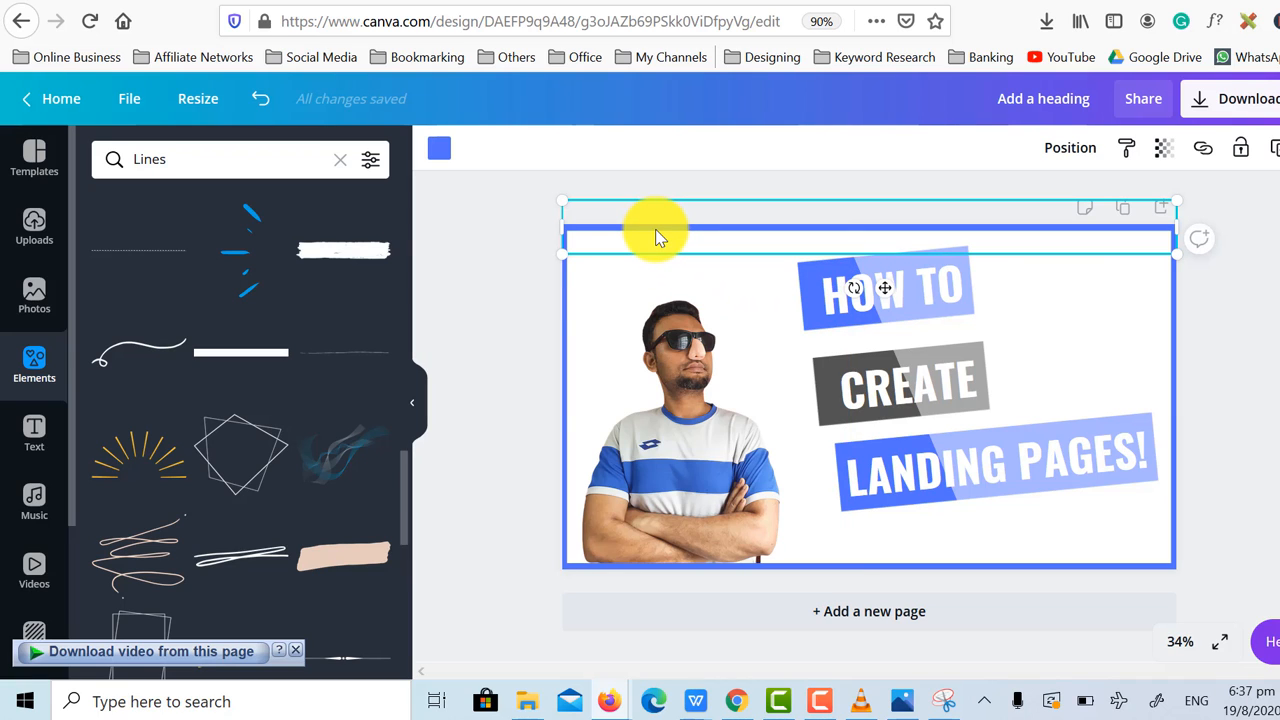
{"action": "left_click", "coordinate": [438, 152]}
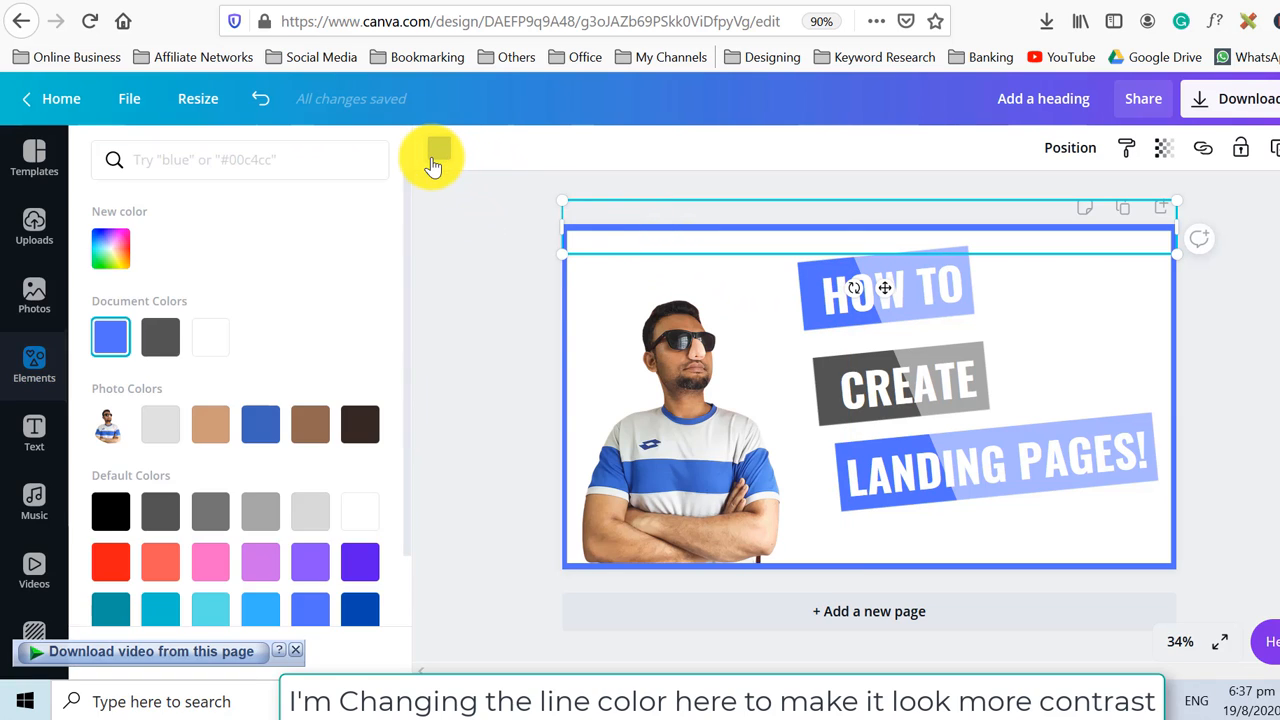
{"action": "scroll", "coordinate": [130, 555], "scroll_direction": "down", "scroll_amount": 1}
{"action": "scroll", "coordinate": [130, 546], "scroll_direction": "down", "scroll_amount": 1}
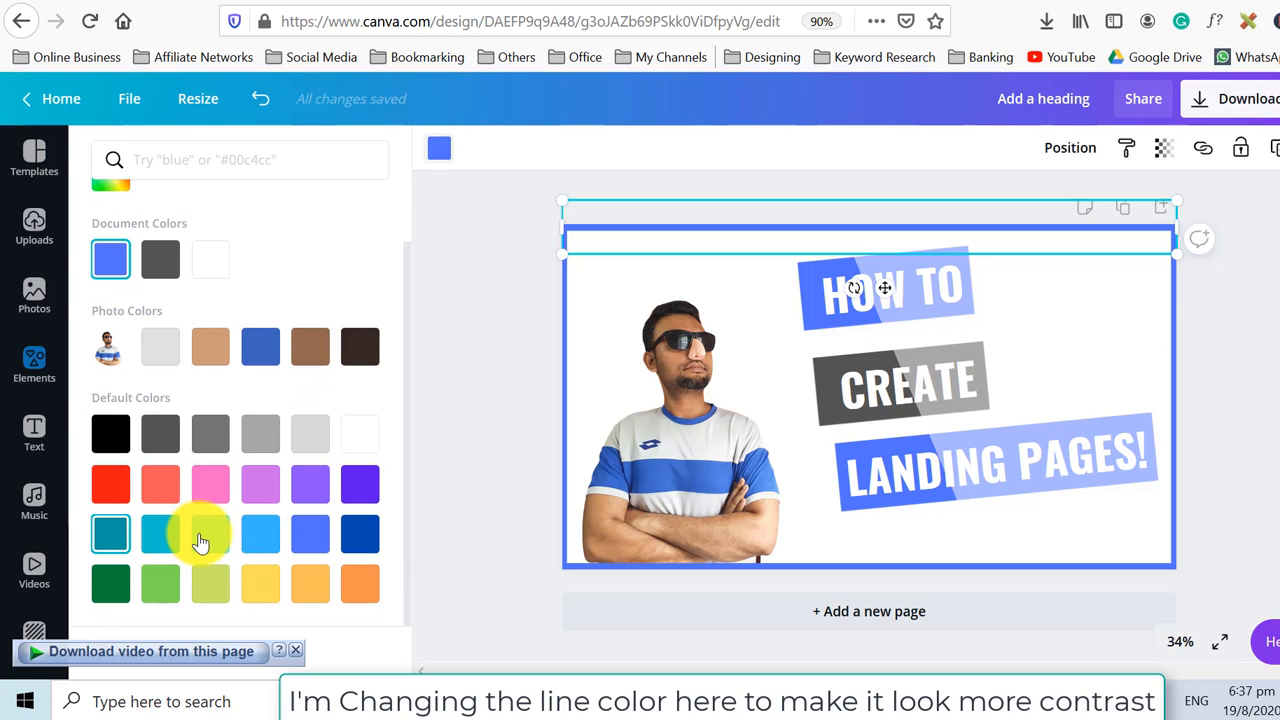
{"action": "left_click", "coordinate": [161, 492]}
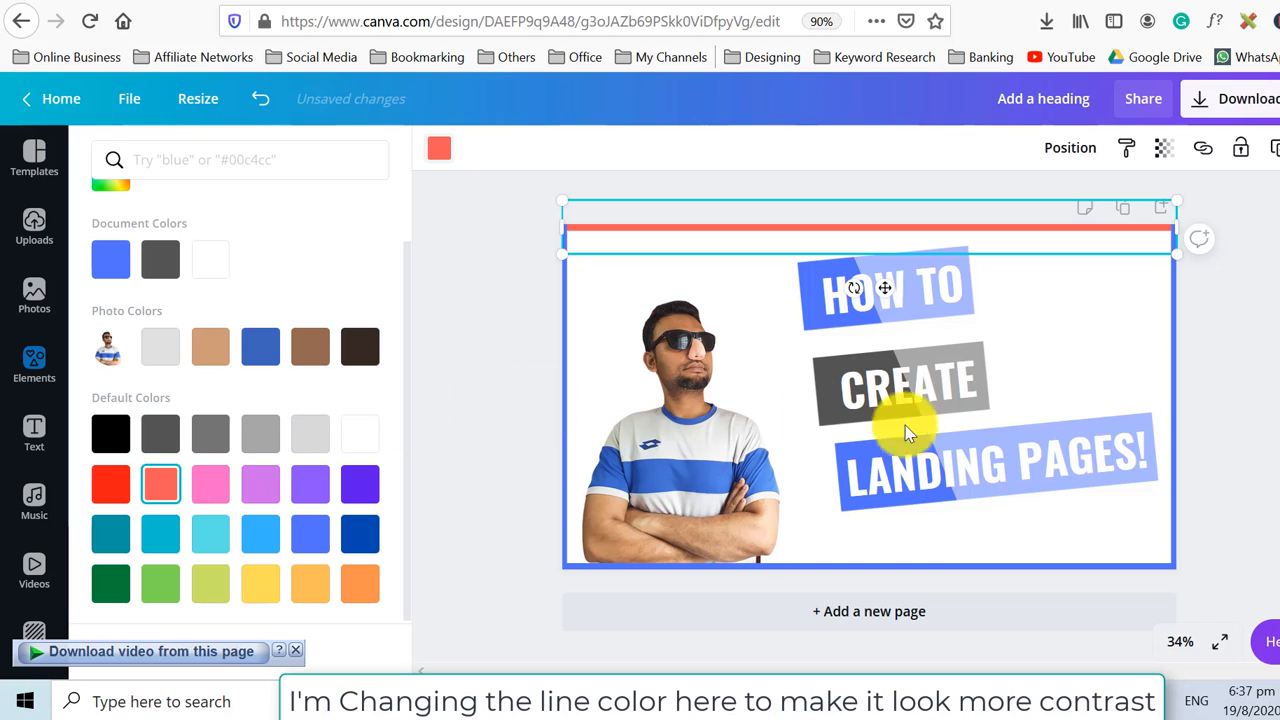
{"action": "left_click", "coordinate": [855, 560]}
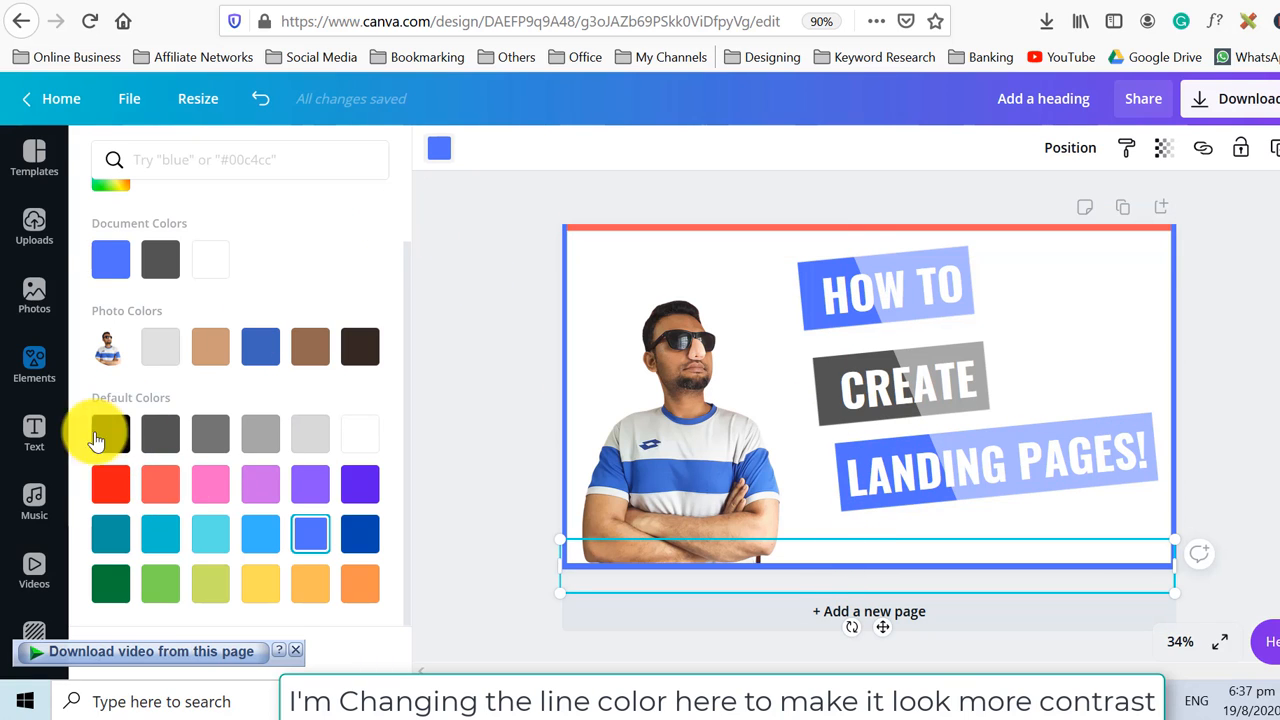
{"action": "left_click", "coordinate": [160, 485]}
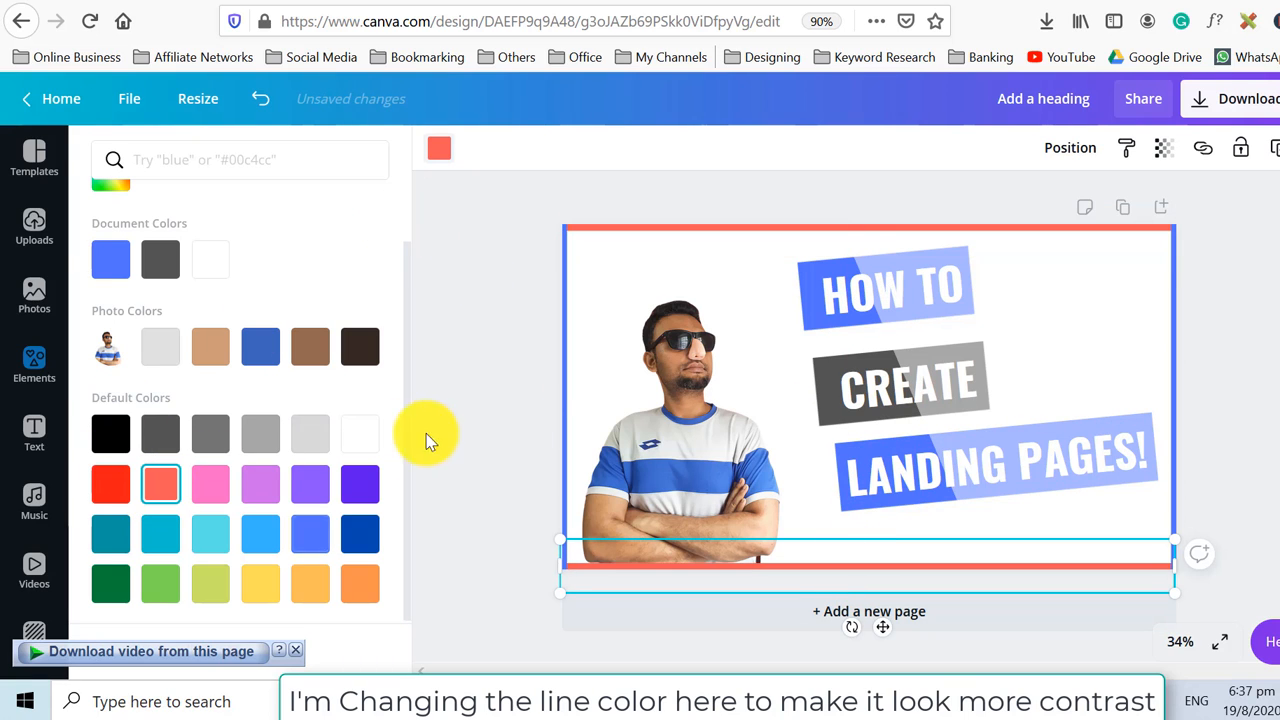
Change the left and right vertical lines to the same coral red.
{"action": "left_click", "coordinate": [563, 350]}
{"action": "left_click", "coordinate": [150, 488]}
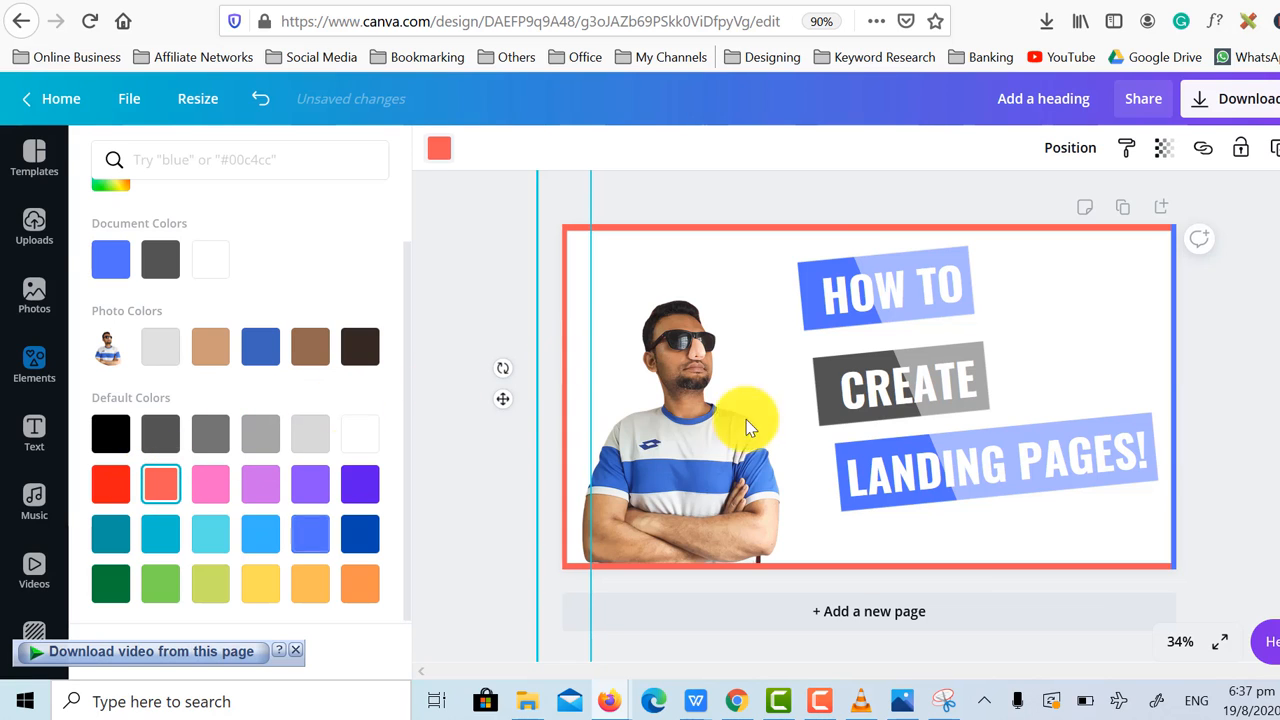
{"action": "left_click", "coordinate": [1172, 343]}
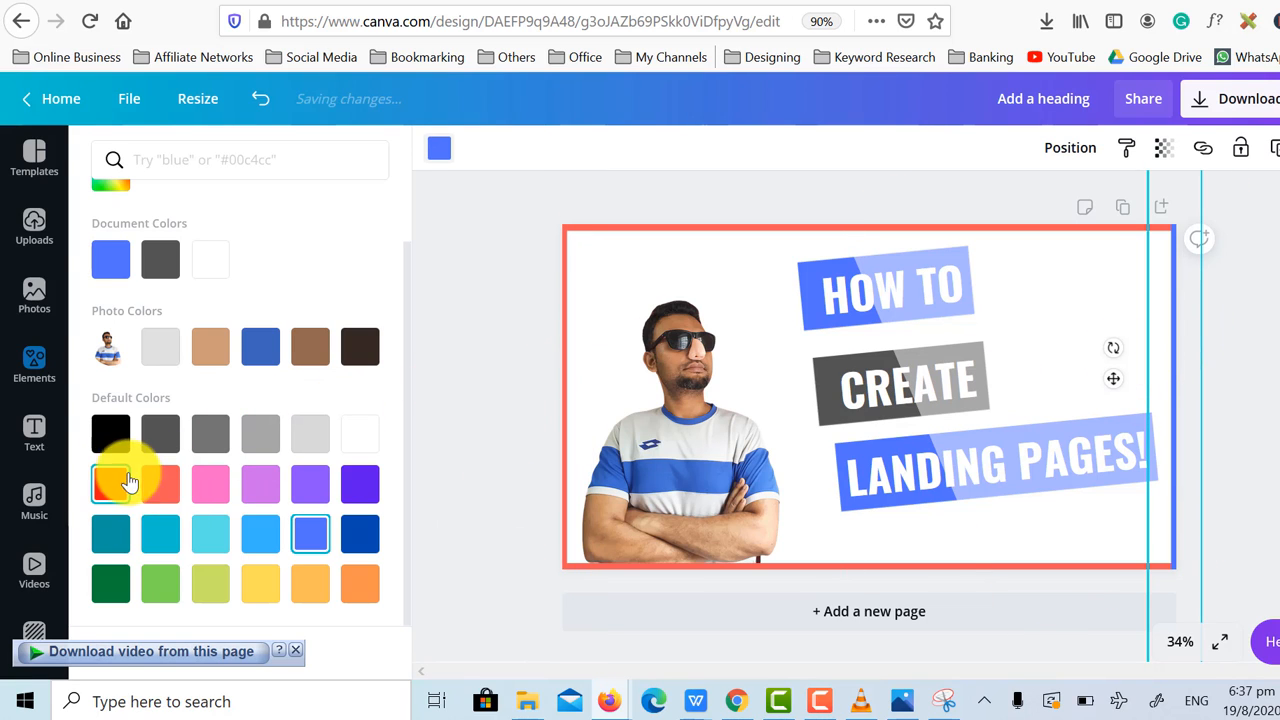
{"action": "left_click", "coordinate": [164, 492]}
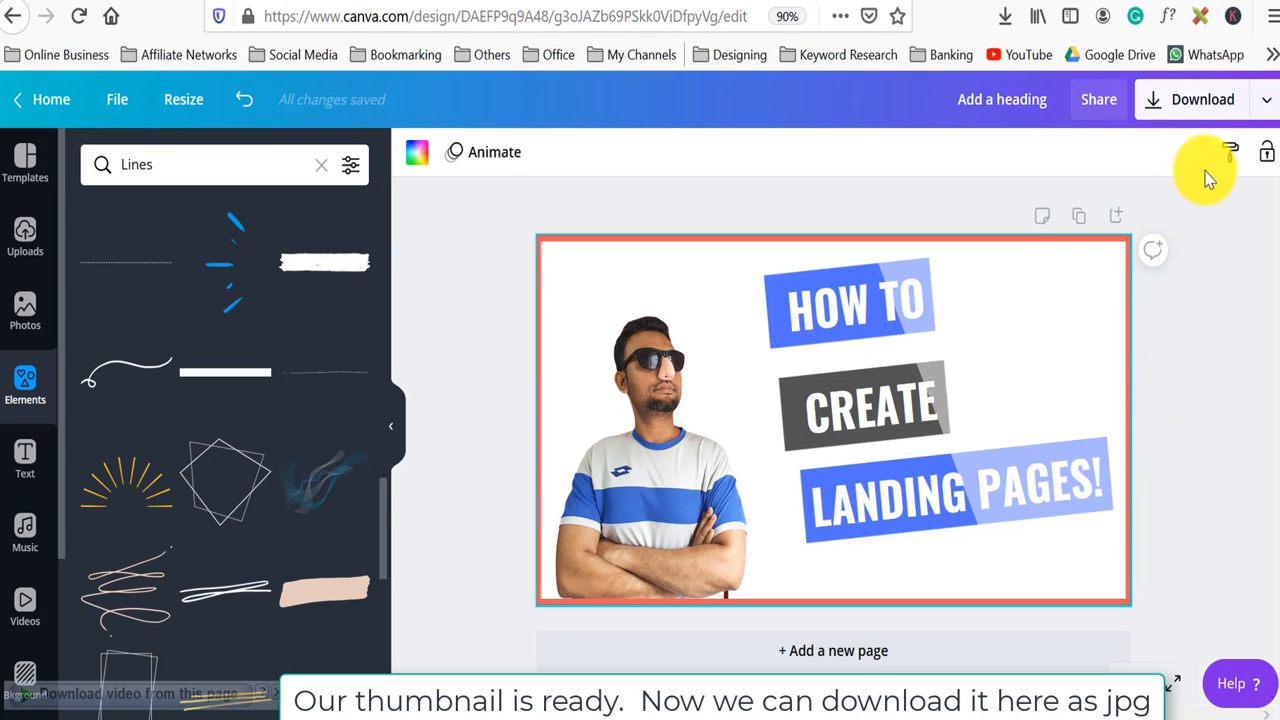
{"action": "left_click", "coordinate": [1224, 104]}
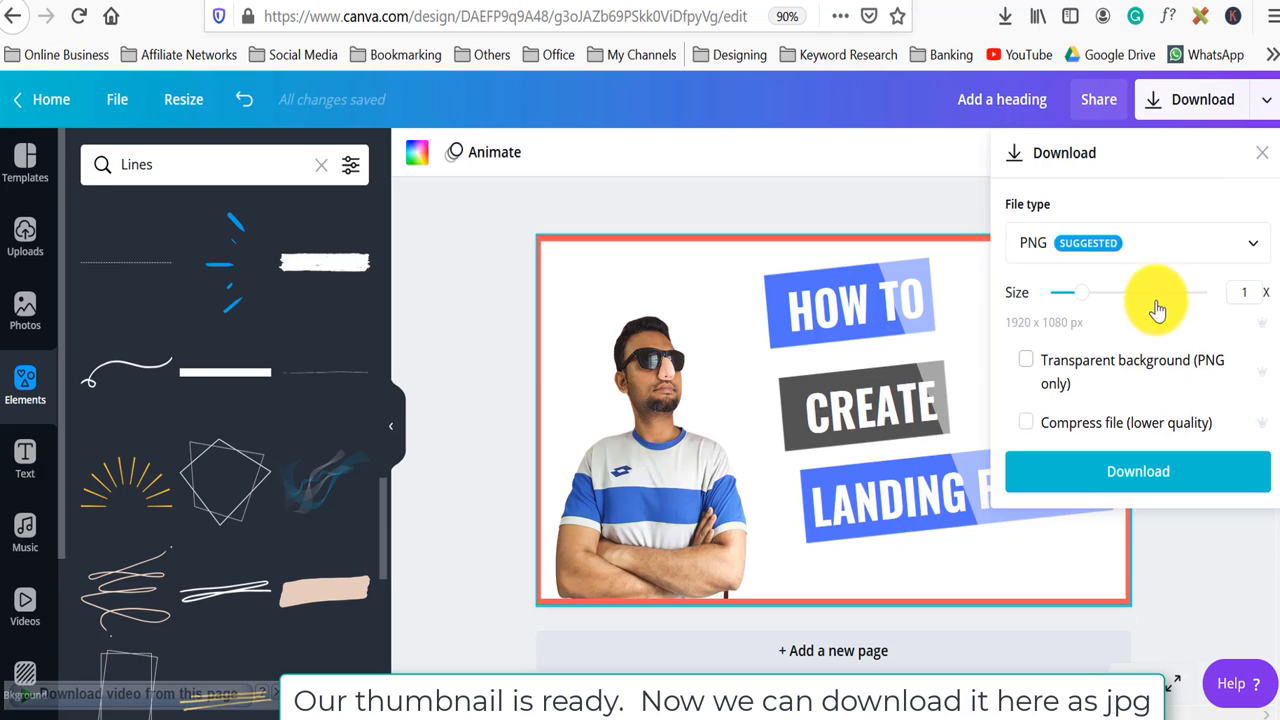
{"action": "left_click", "coordinate": [1154, 252]}
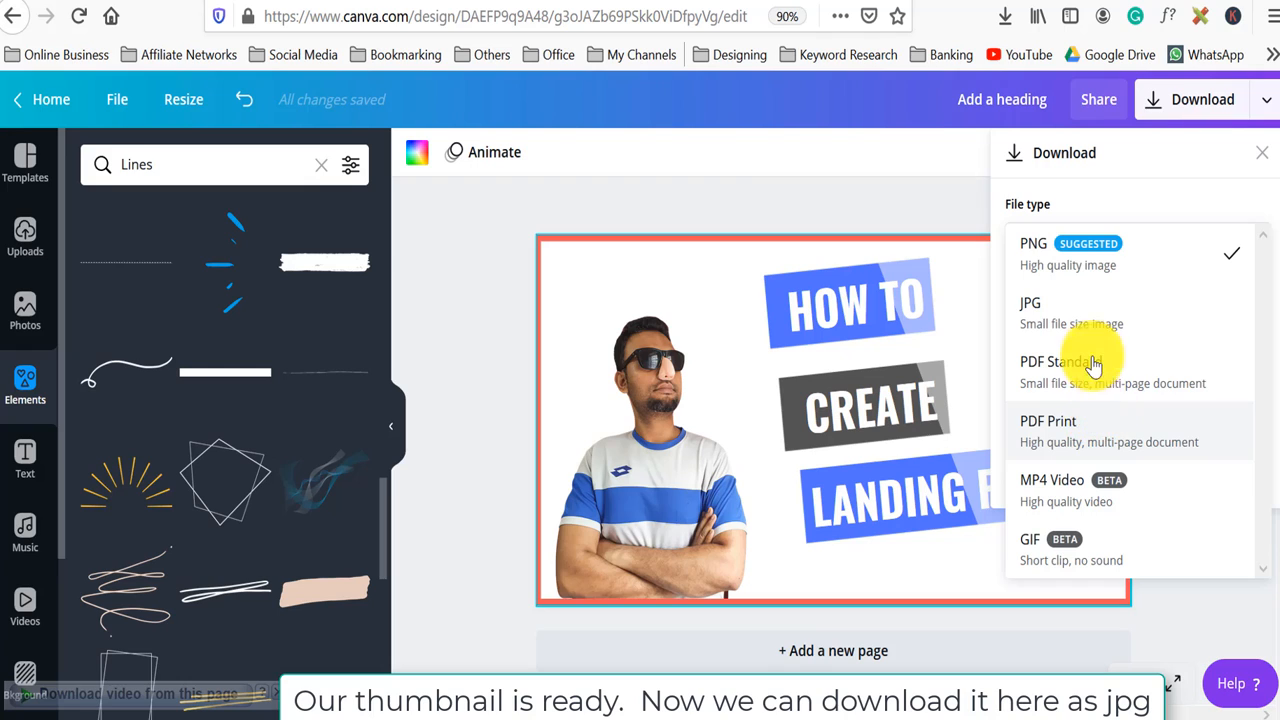
{"action": "left_click", "coordinate": [1077, 316]}
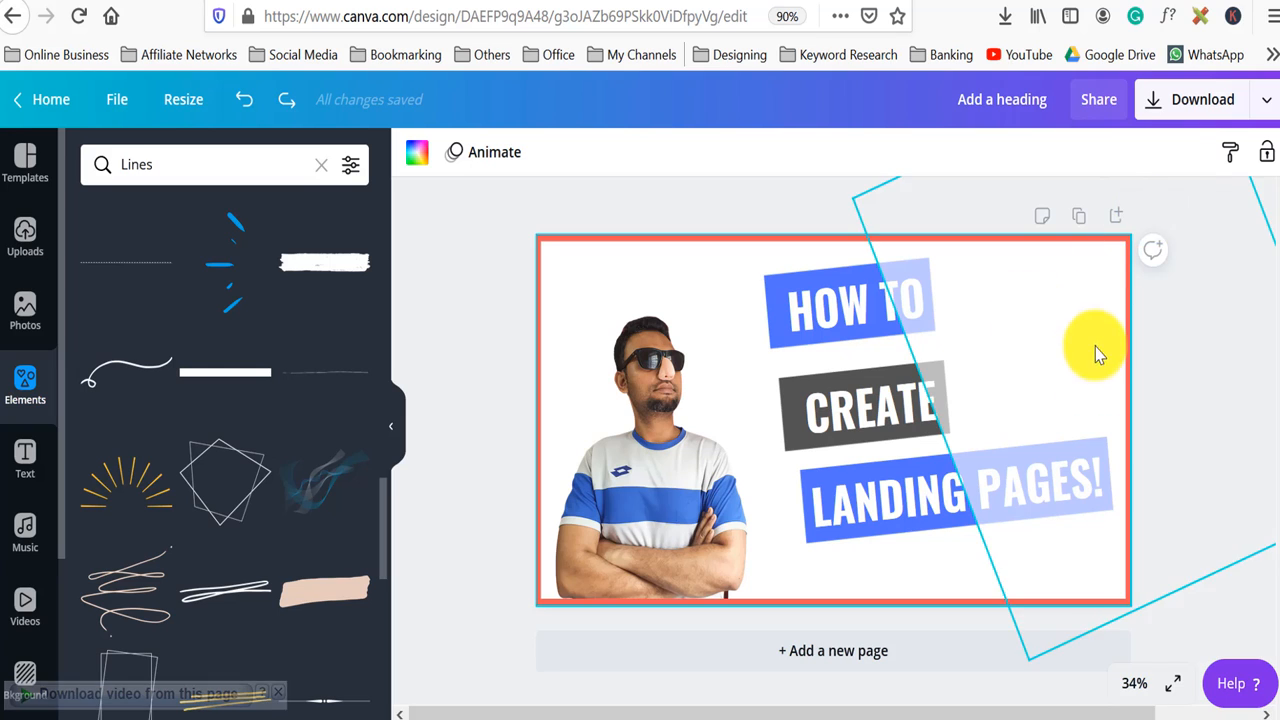
Download the thumbnail as a JPG at 100% quality and save the file.
{"action": "left_click", "coordinate": [1244, 106]}
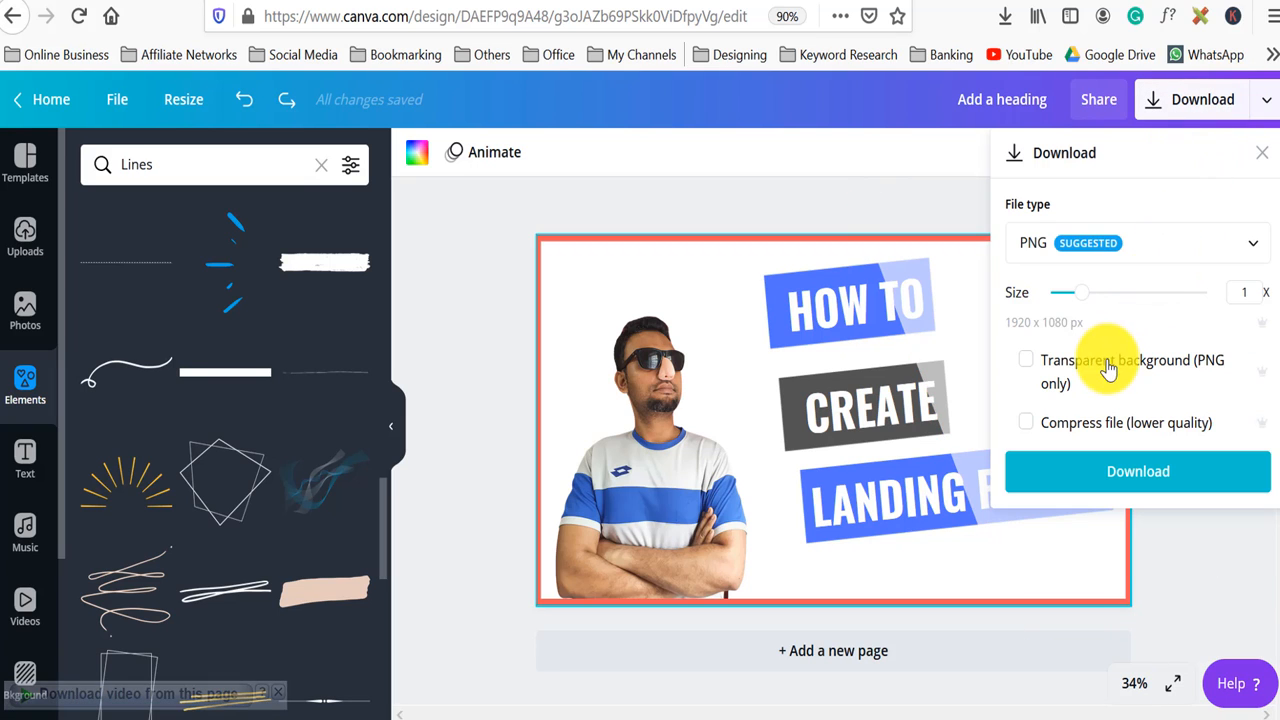
{"action": "left_click", "coordinate": [1171, 251]}
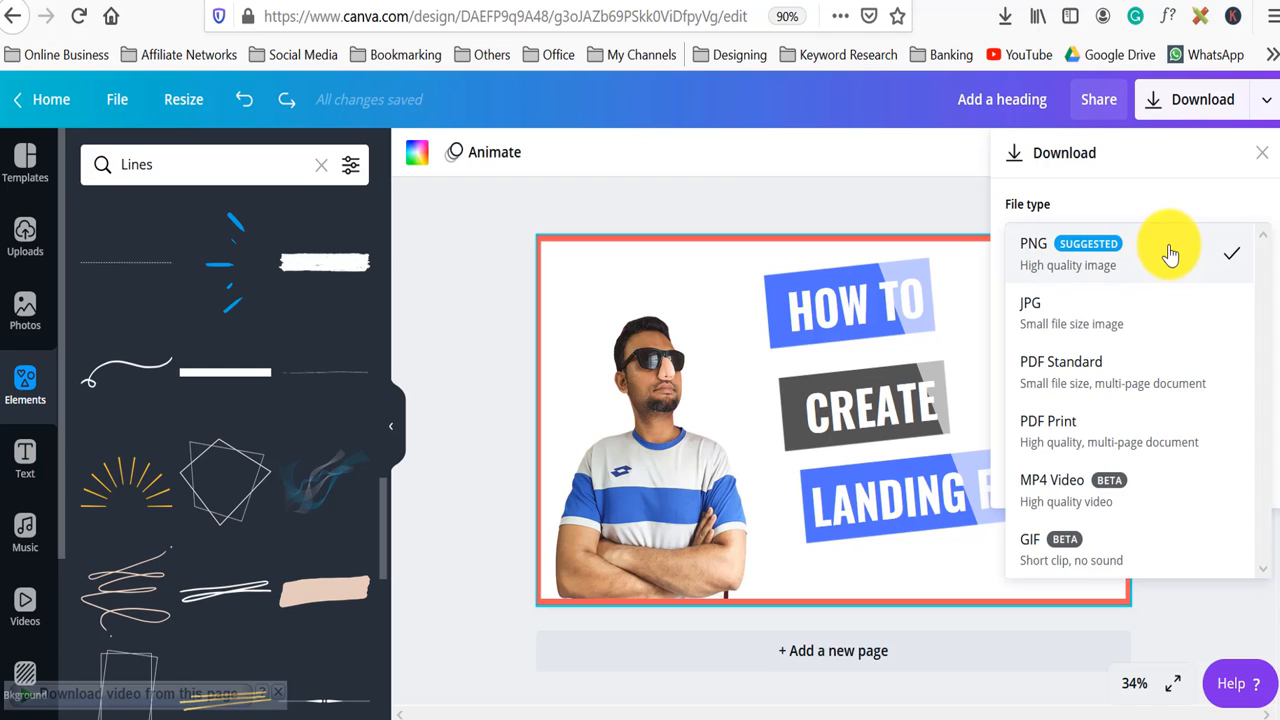
{"action": "left_click", "coordinate": [1109, 323]}
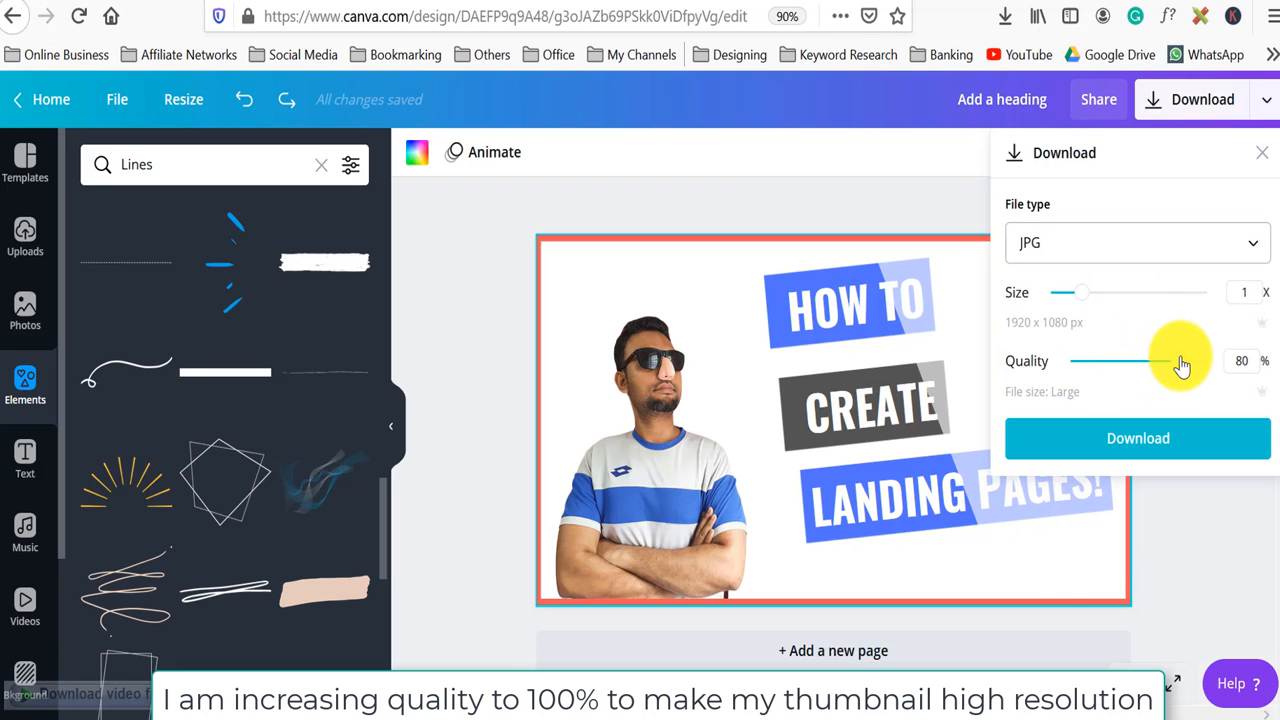
{"action": "left_click_drag", "start_coordinate": [1181, 366], "coordinate": [1211, 368]}
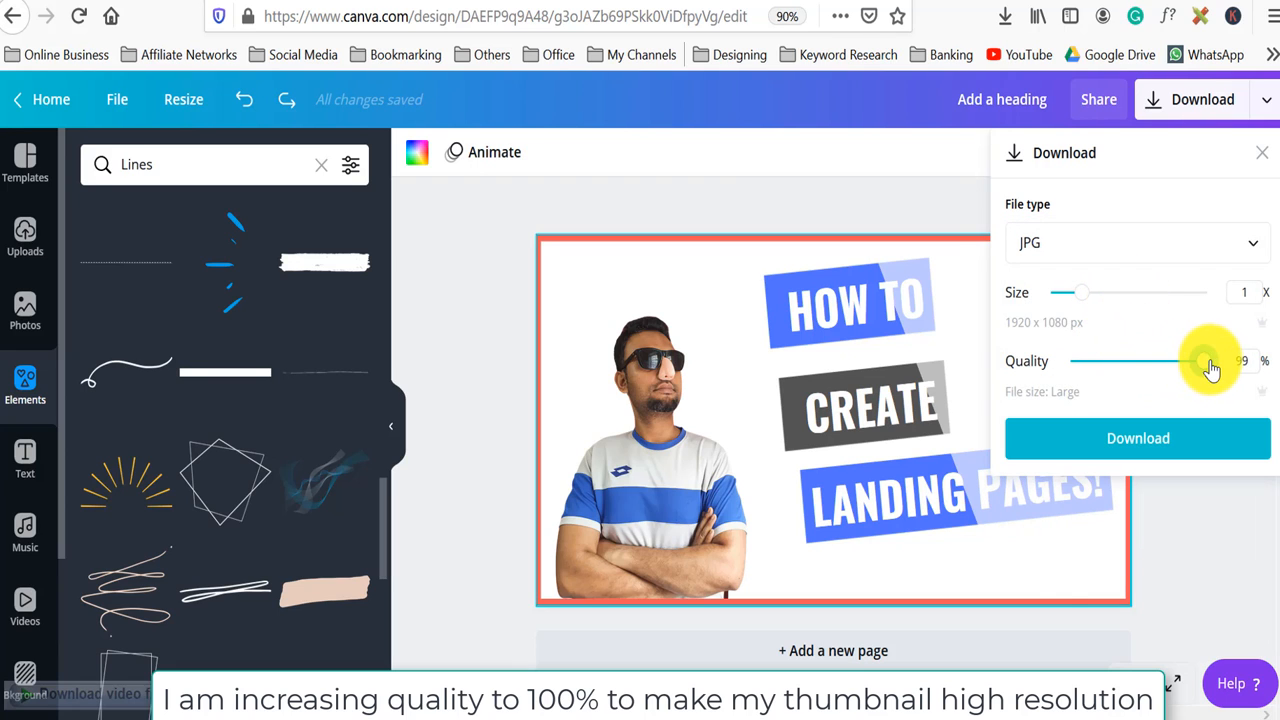
{"action": "left_click", "coordinate": [1140, 442]}
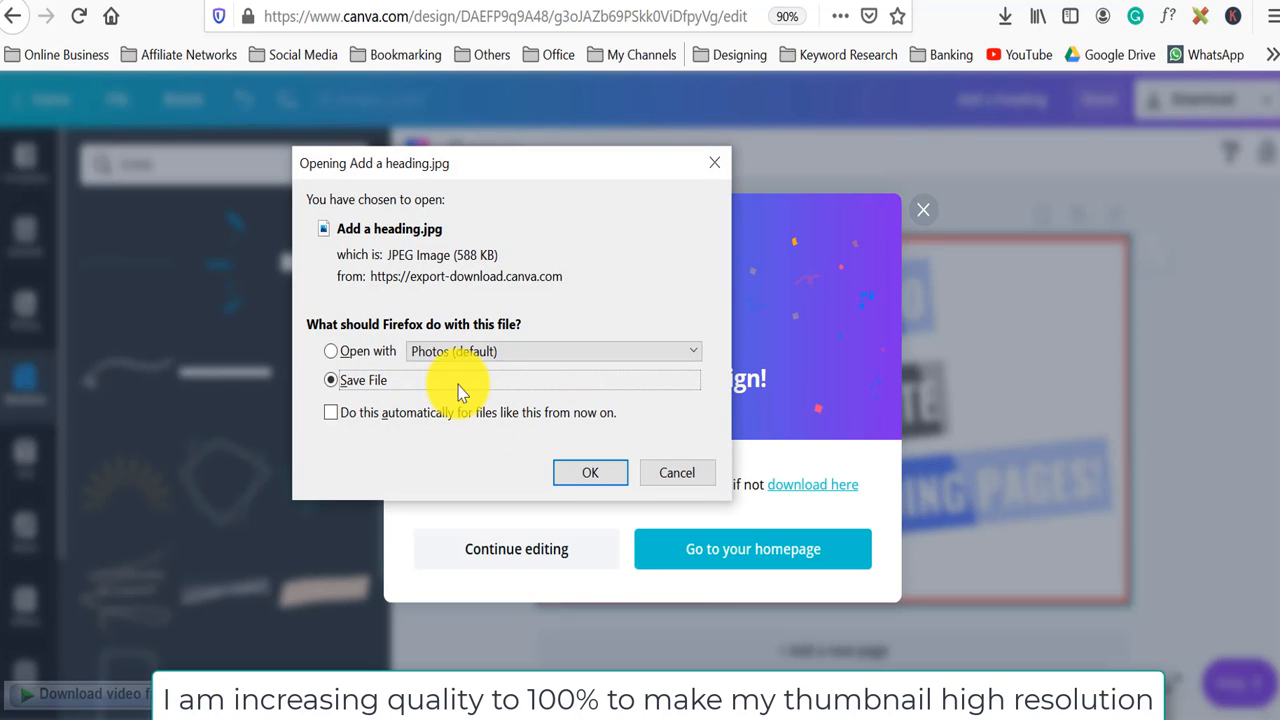
{"action": "left_click", "coordinate": [590, 476]}
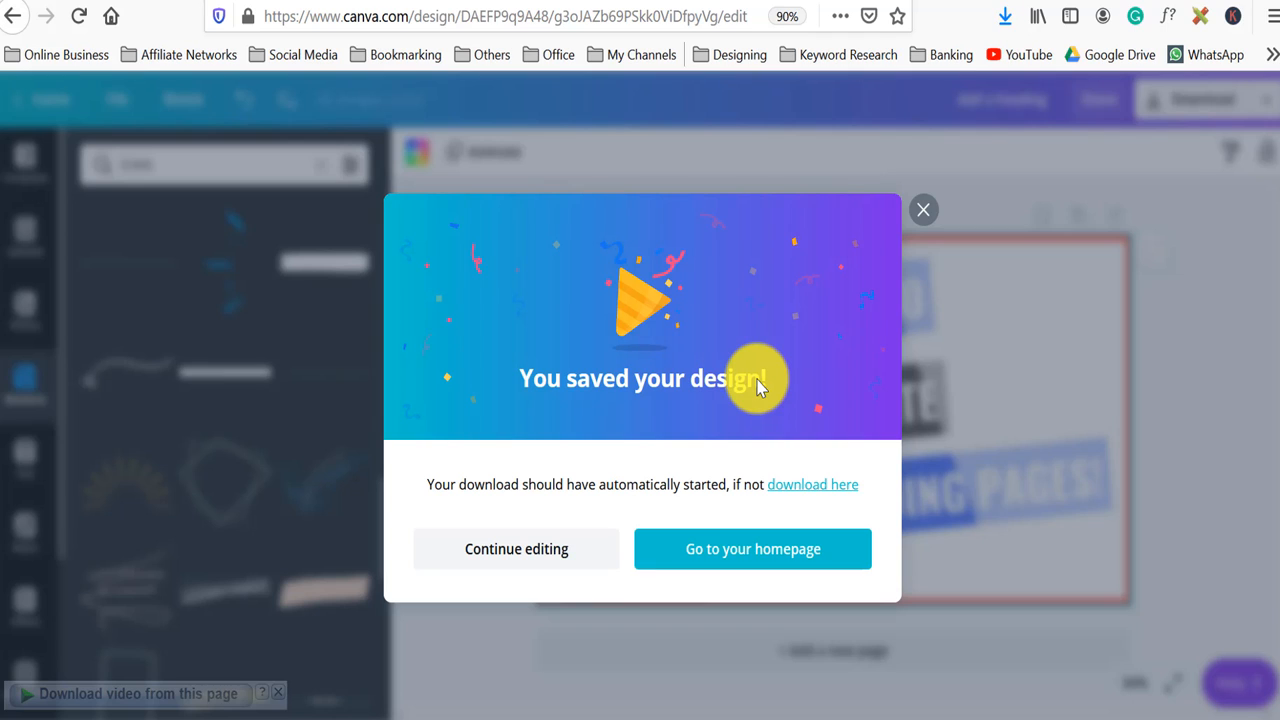